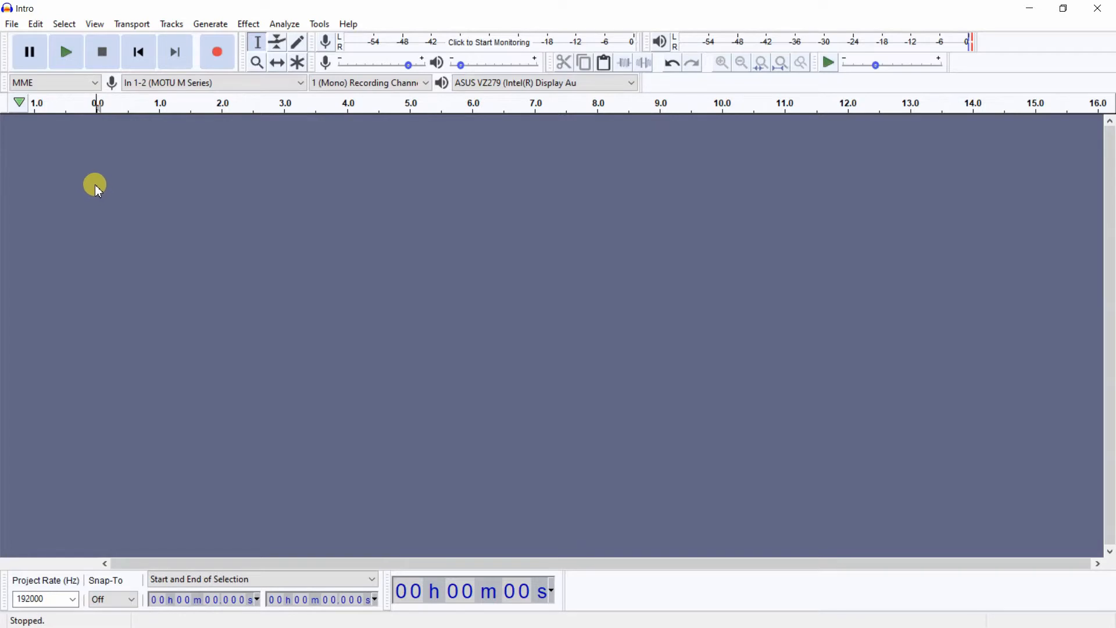
# Import the Intro audio file from the audio folder into the empty project
pyautogui.click(13, 25)
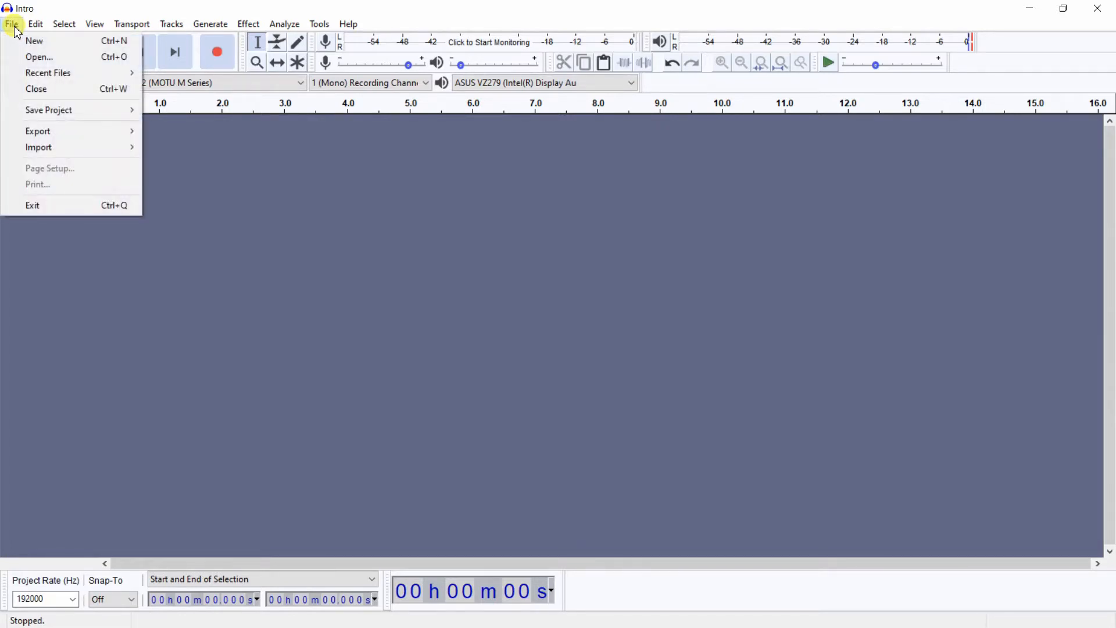
pyautogui.moveTo(37, 147)
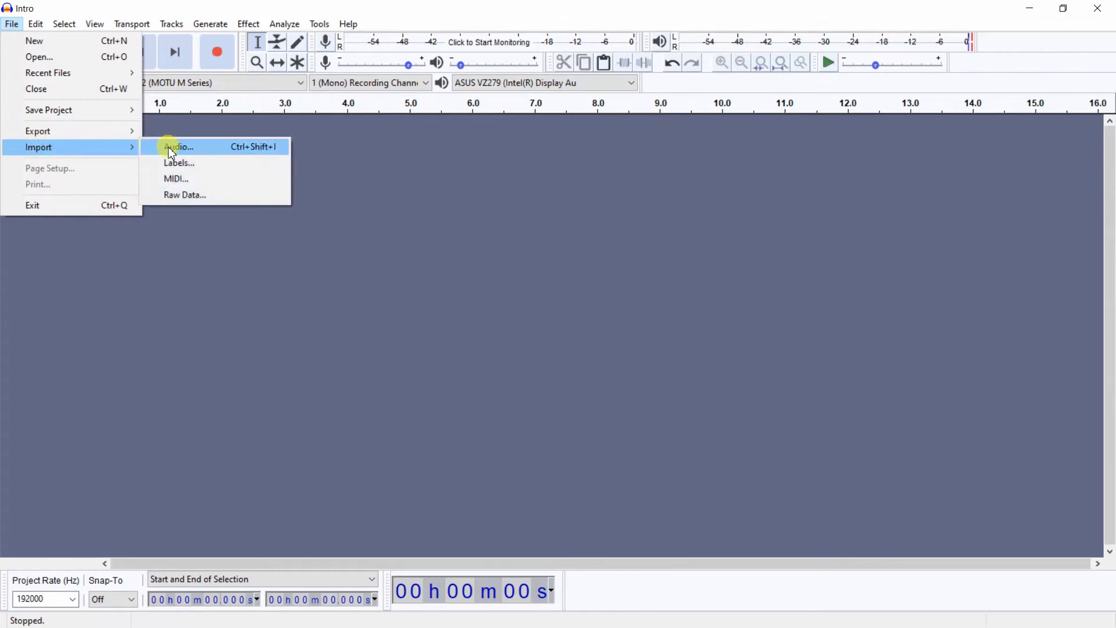
pyautogui.click(174, 152)
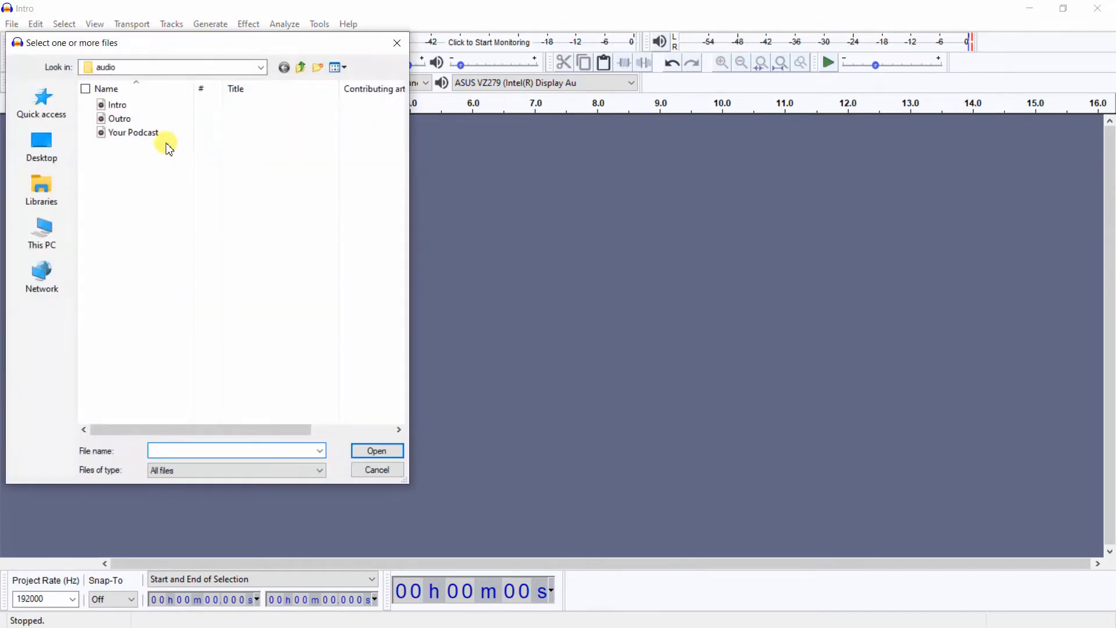
pyautogui.doubleClick(119, 106)
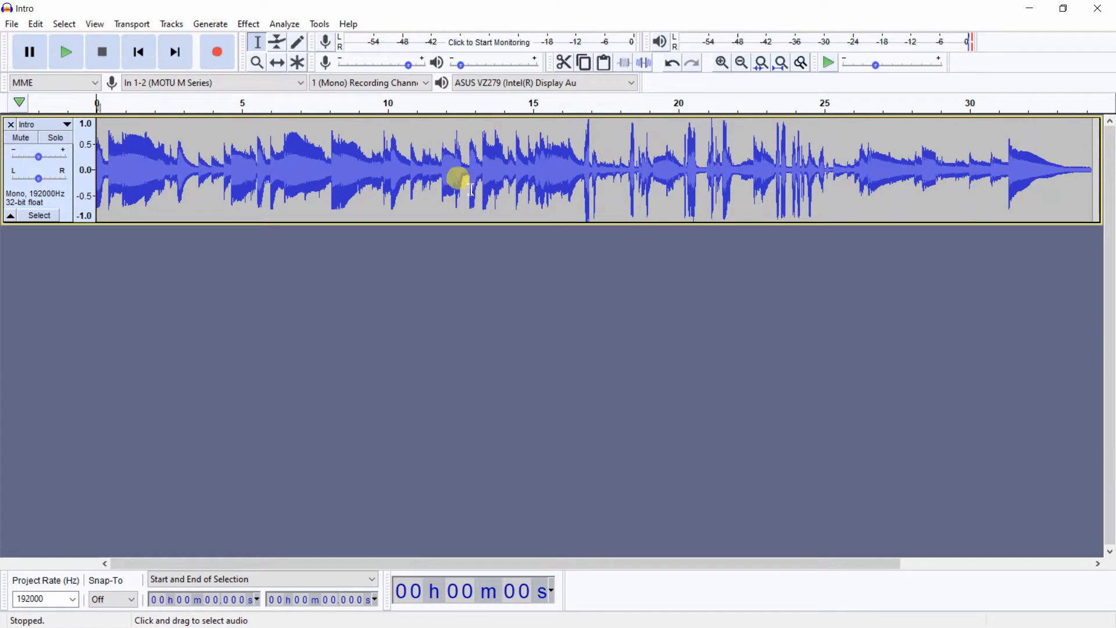
# Import the Your Podcast audio file as a second track below the Intro track
pyautogui.click(11, 25)
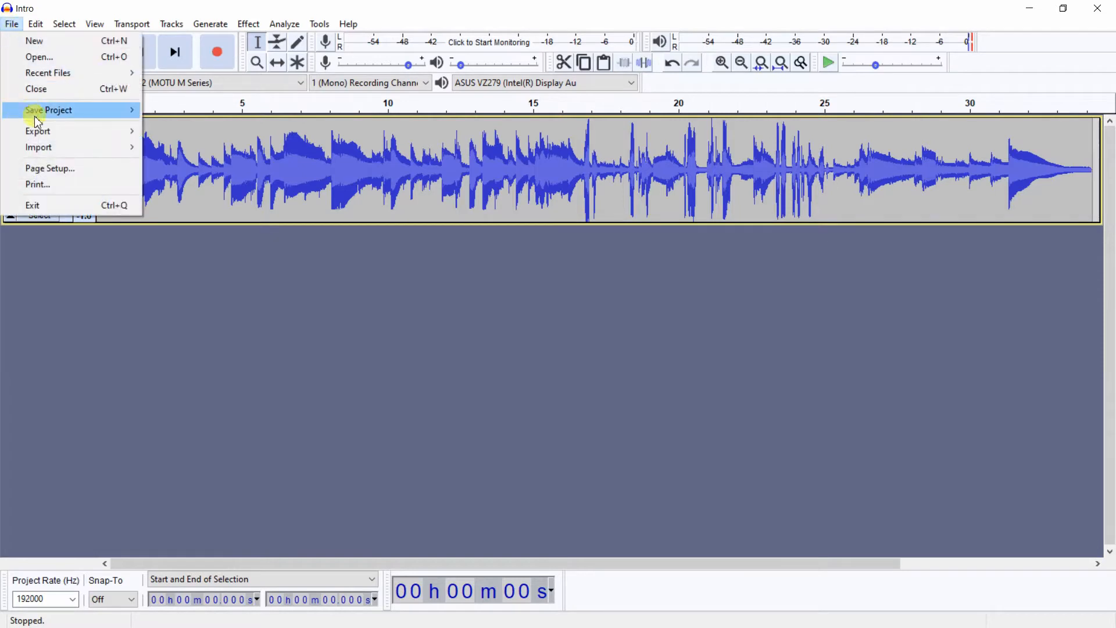
pyautogui.moveTo(48, 148)
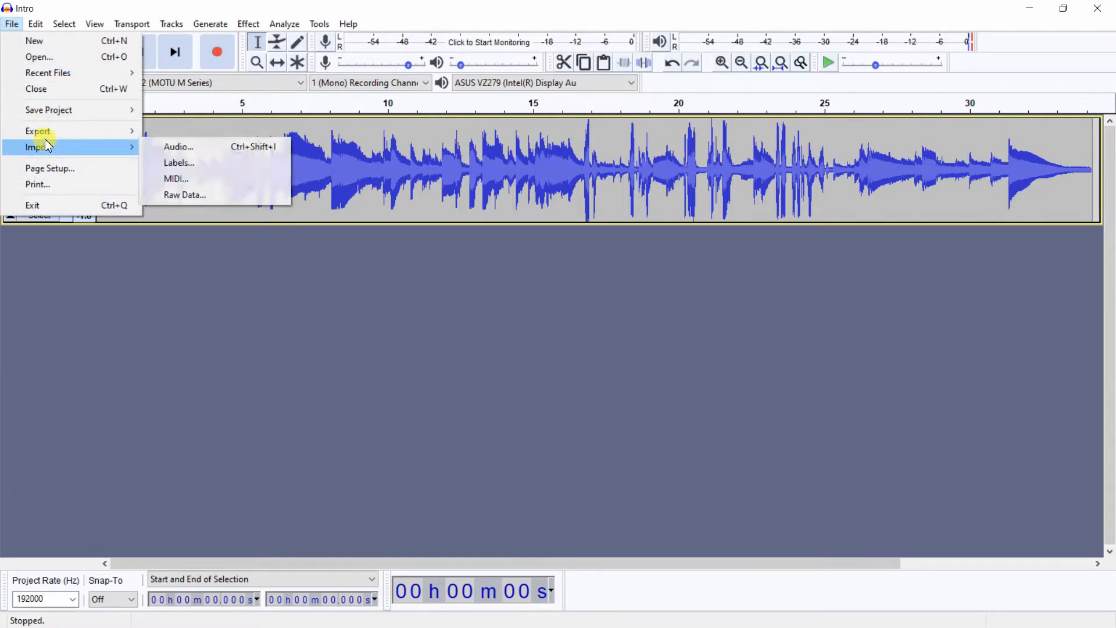
pyautogui.click(181, 149)
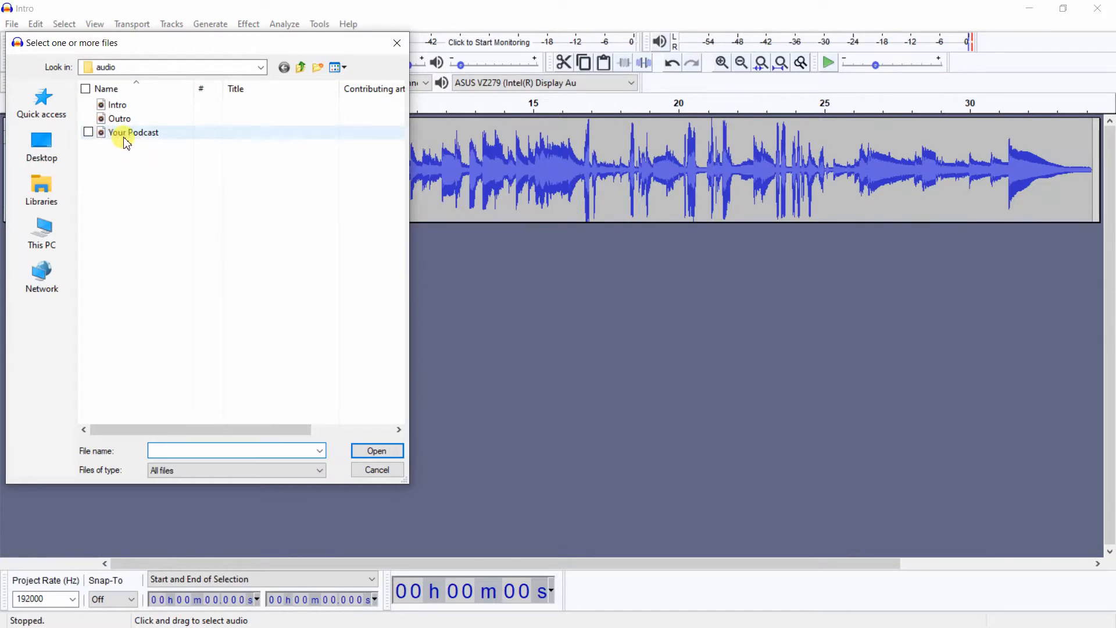
pyautogui.doubleClick(126, 139)
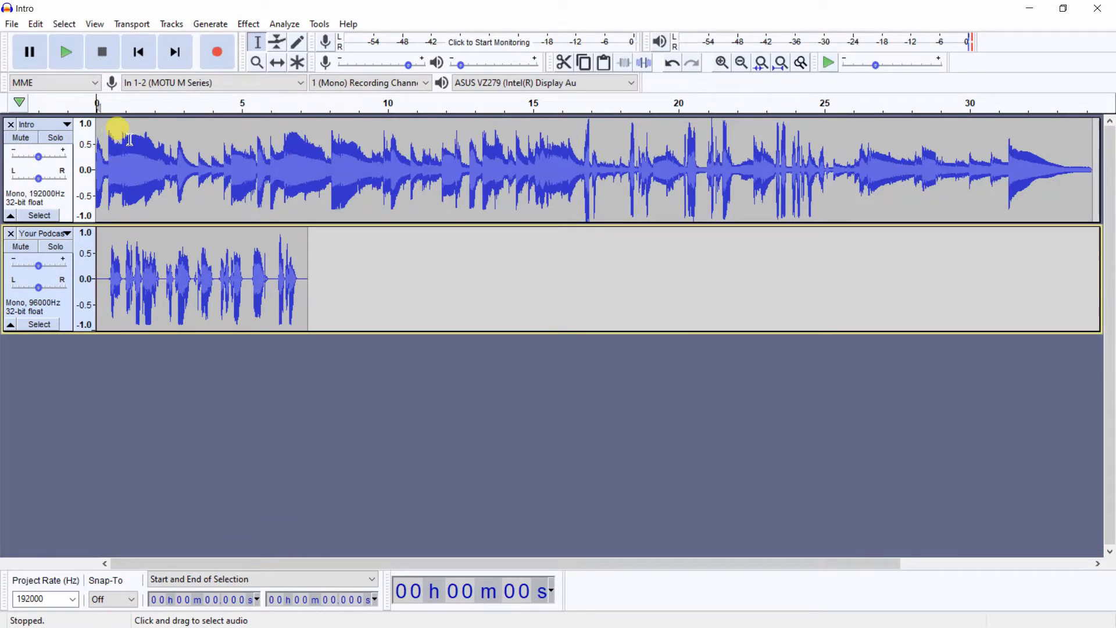
# Import the Outro audio file as a third track below the Your Podcast track
pyautogui.click(13, 25)
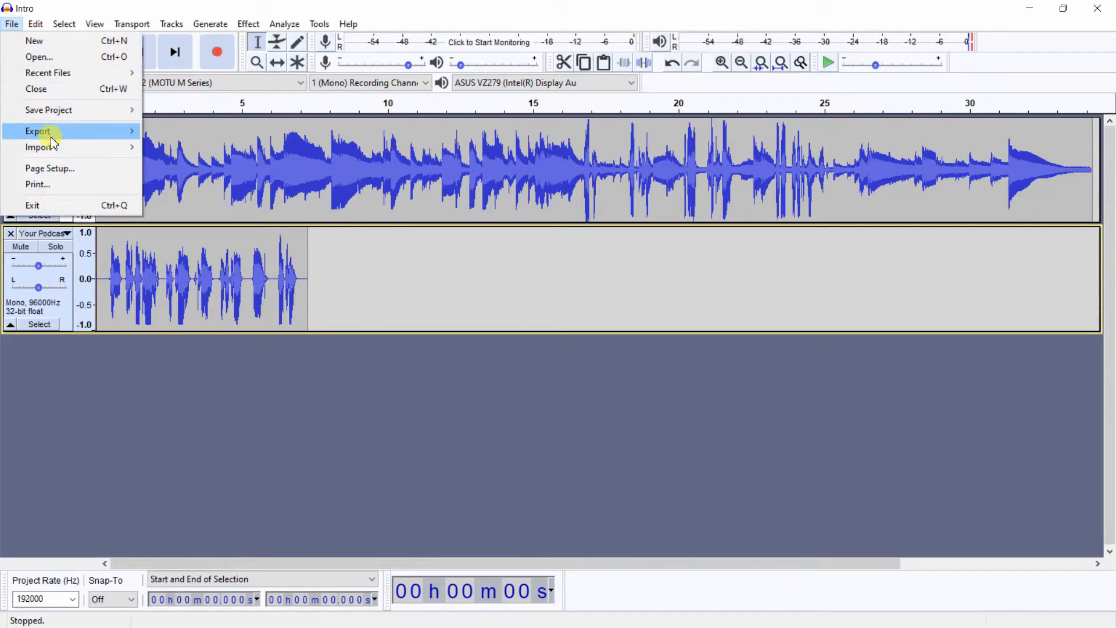
pyautogui.moveTo(51, 146)
pyautogui.click(174, 148)
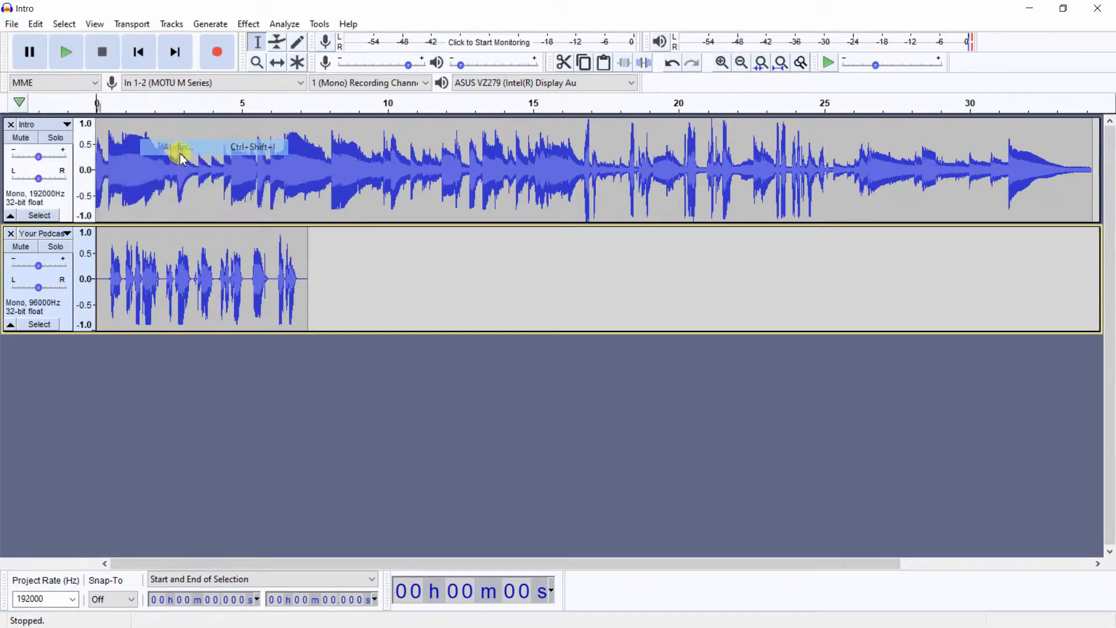
pyautogui.doubleClick(125, 122)
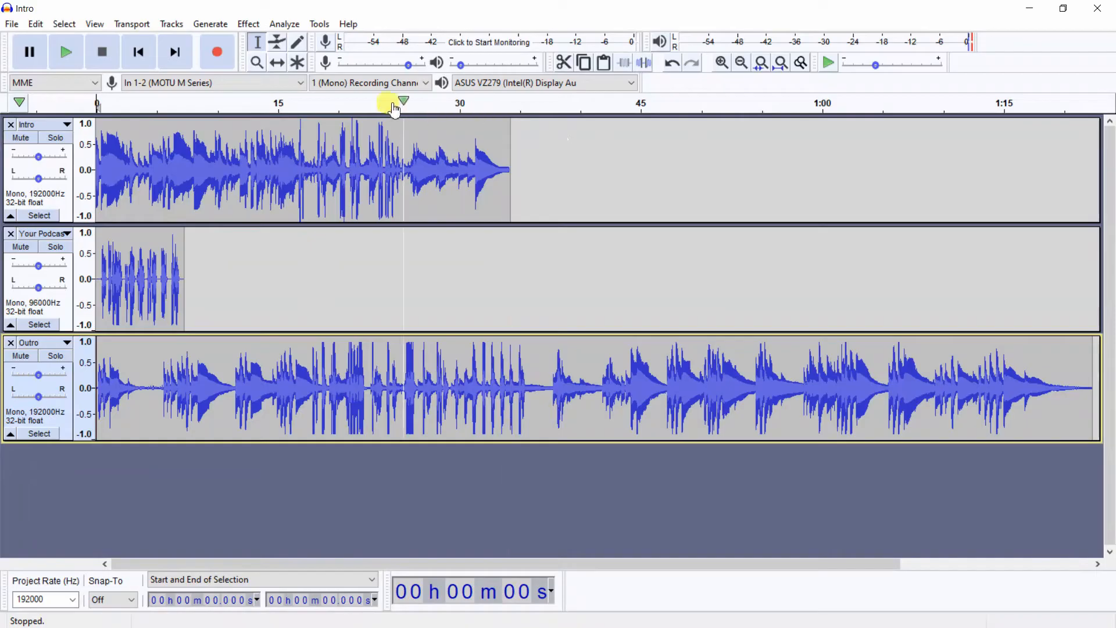
# Shift the Your Podcast clip in time with the Time Shift Tool so it starts exactly where the Intro clip ends
pyautogui.click(277, 64)
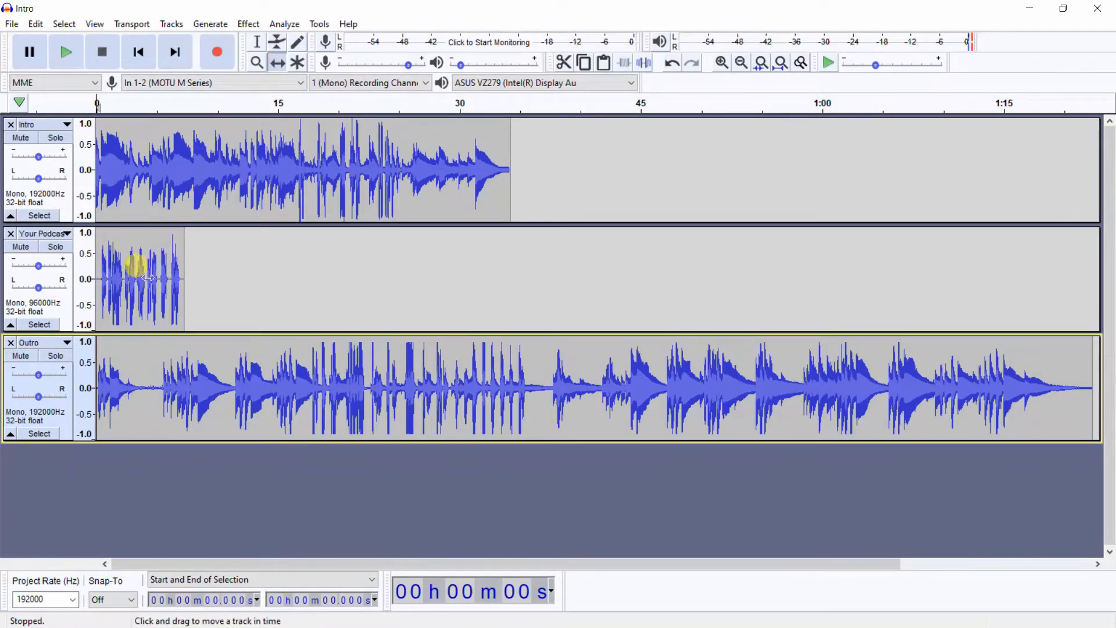
pyautogui.moveTo(147, 279); pyautogui.dragTo(277, 280)
pyautogui.moveTo(268, 180); pyautogui.dragTo(244, 187)
pyautogui.moveTo(319, 274); pyautogui.dragTo(667, 279)
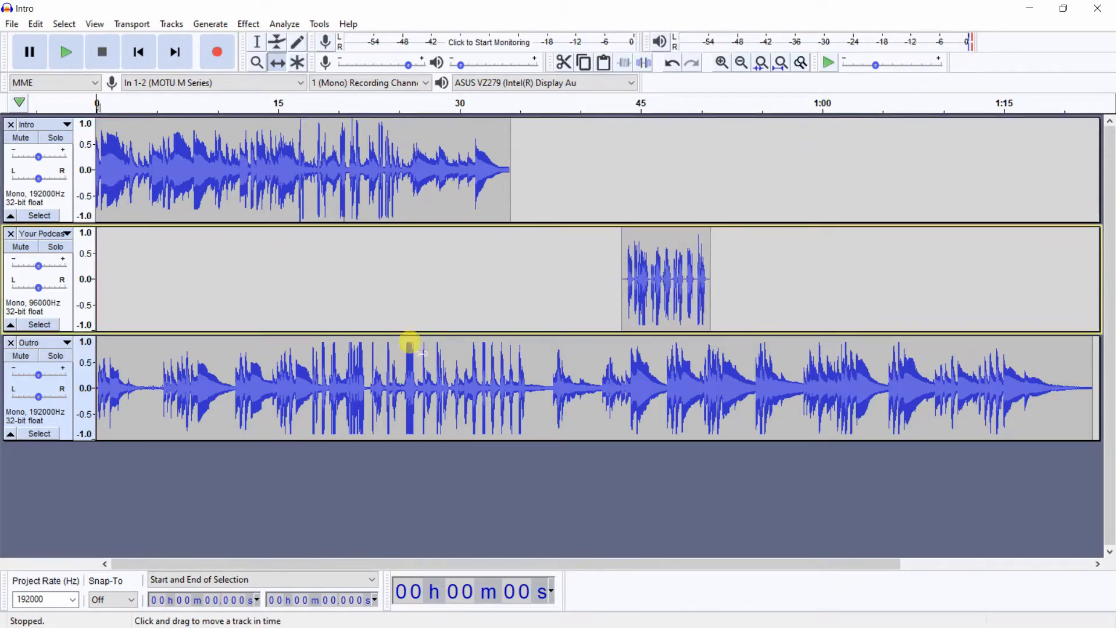
pyautogui.moveTo(367, 369); pyautogui.dragTo(371, 401)
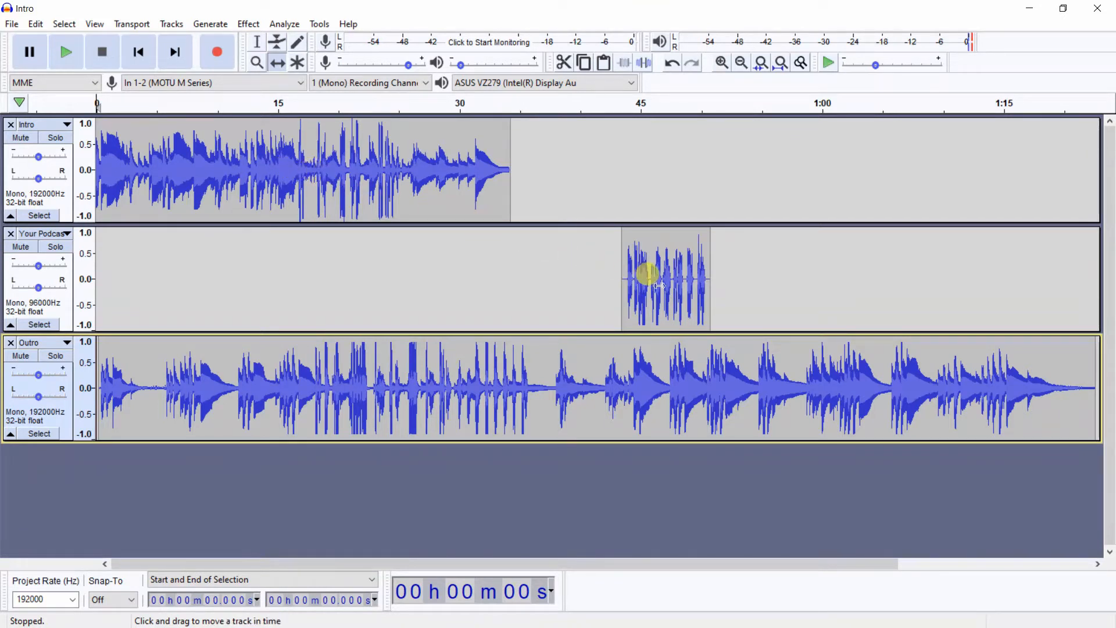
pyautogui.moveTo(666, 285); pyautogui.dragTo(533, 263)
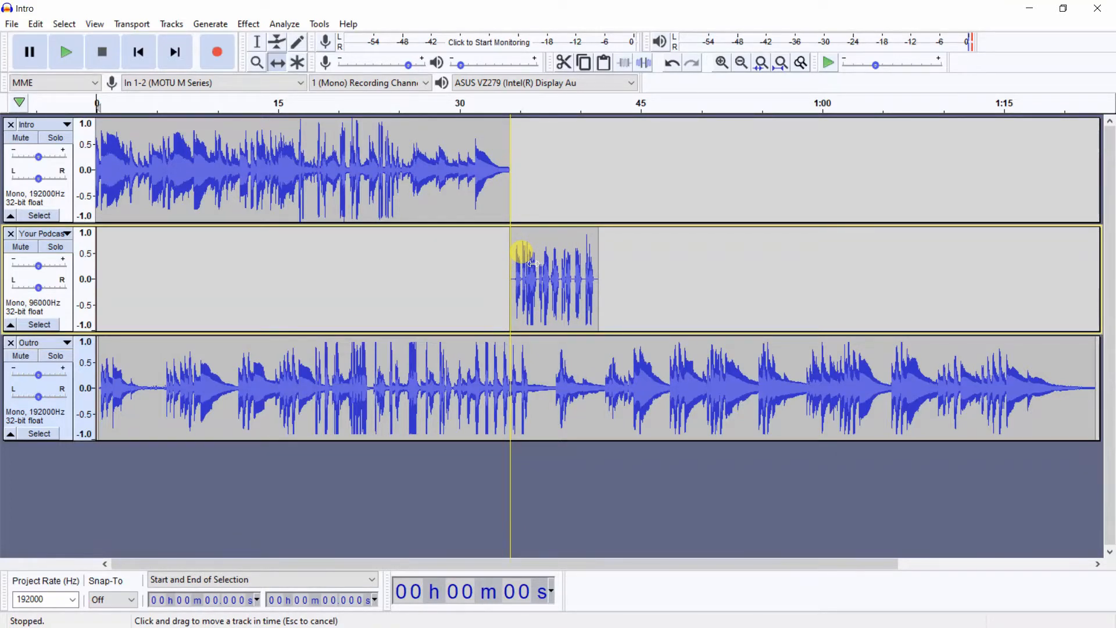
pyautogui.moveTo(532, 263); pyautogui.dragTo(533, 264)
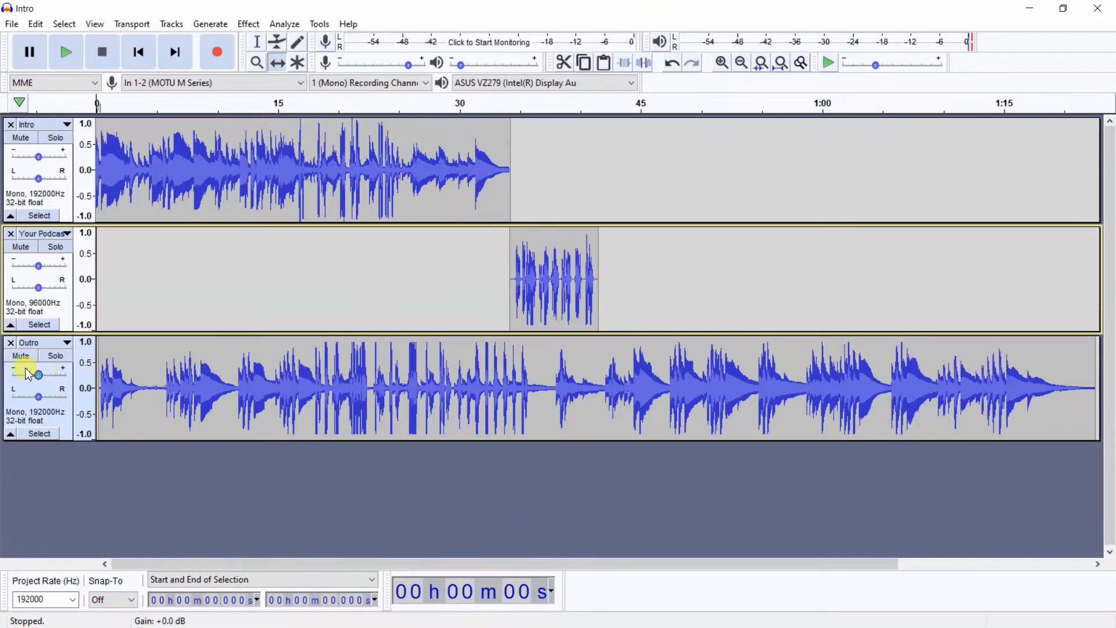
# Shift the Outro clip later in time so it starts exactly where the Your Podcast clip ends
pyautogui.moveTo(190, 397); pyautogui.dragTo(190, 397)
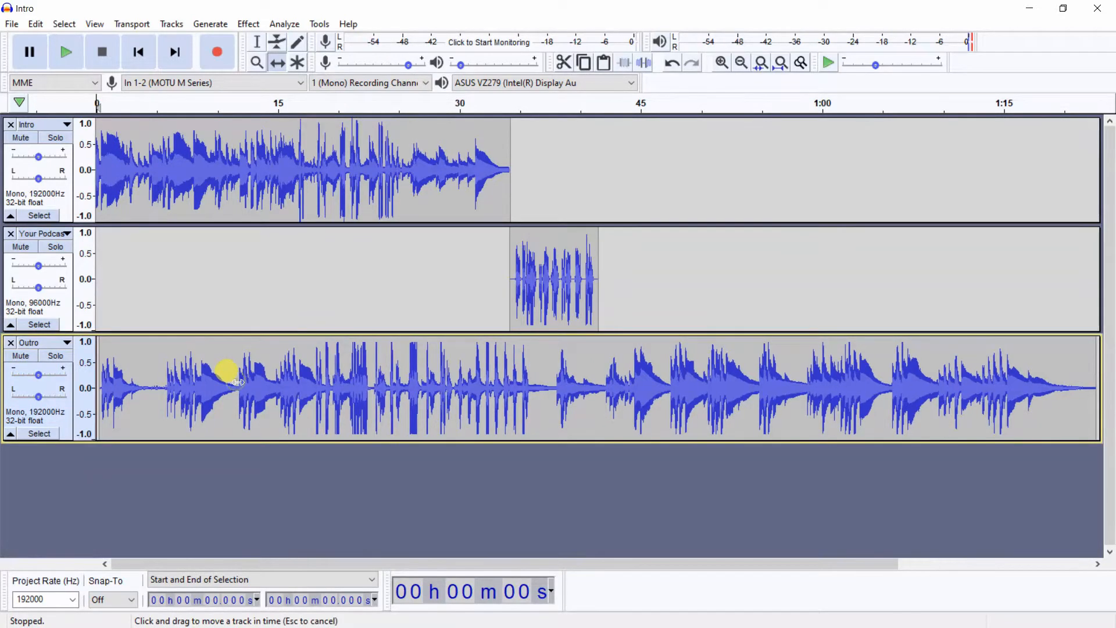
pyautogui.moveTo(253, 384); pyautogui.dragTo(712, 400)
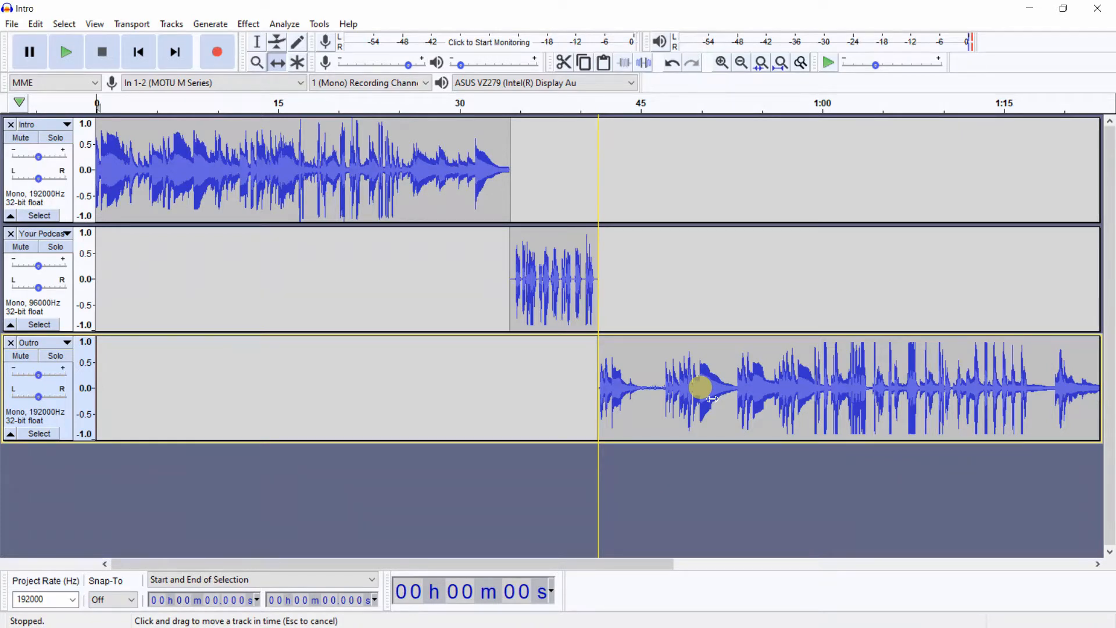
pyautogui.moveTo(711, 399); pyautogui.dragTo(712, 399)
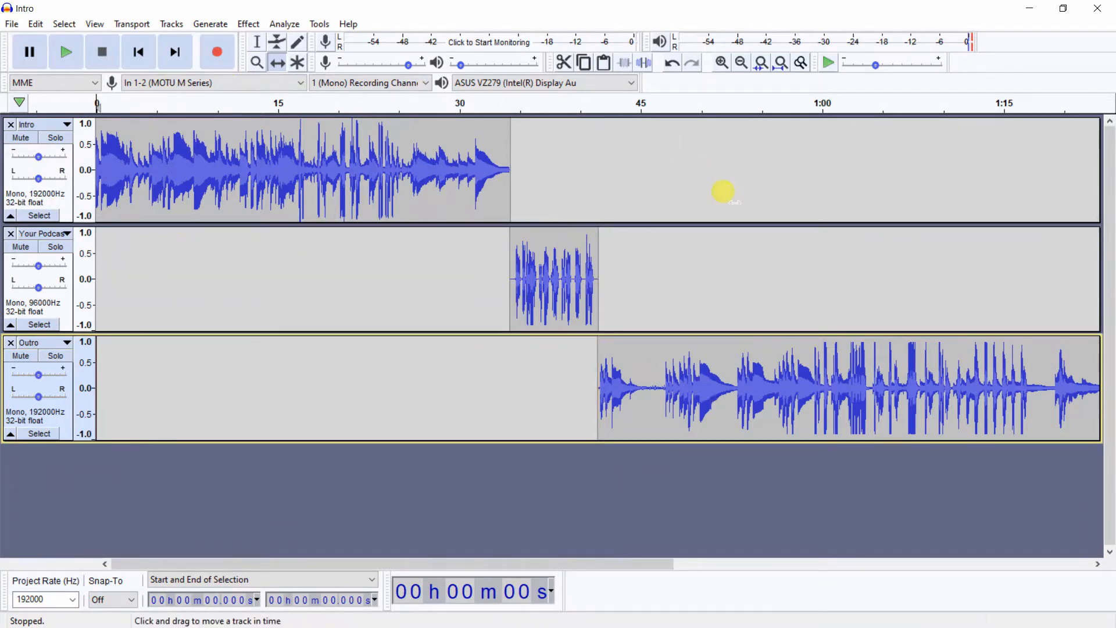
# Fit the whole project to the window width so the full length of all three tracks is shown
pyautogui.click(95, 25)
pyautogui.moveTo(125, 60)
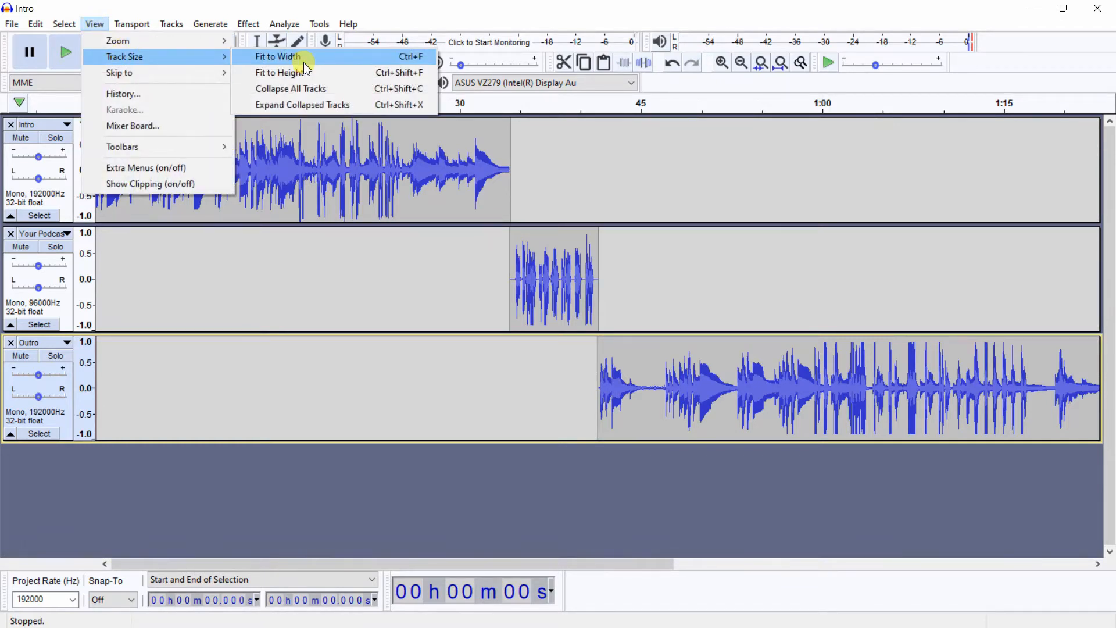
pyautogui.click(278, 57)
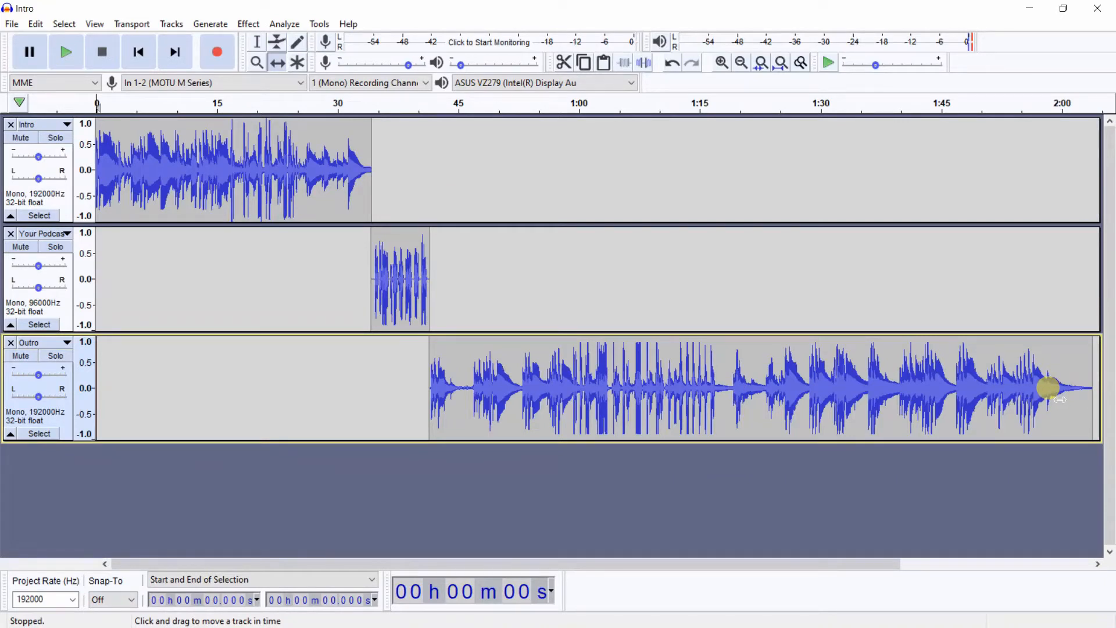
# Try the Selection Tool on a short stretch of the Your Podcast clip, about 36.9 to 37.8 seconds, and compare it with the Time Shift Tool
pyautogui.click(258, 46)
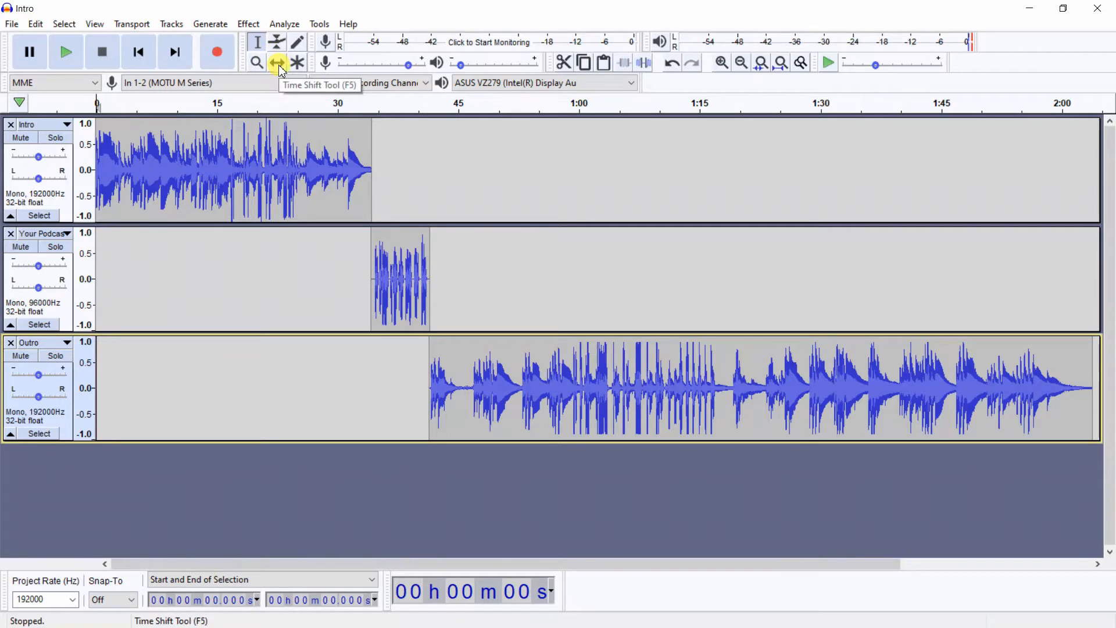
pyautogui.moveTo(421, 259); pyautogui.dragTo(400, 273)
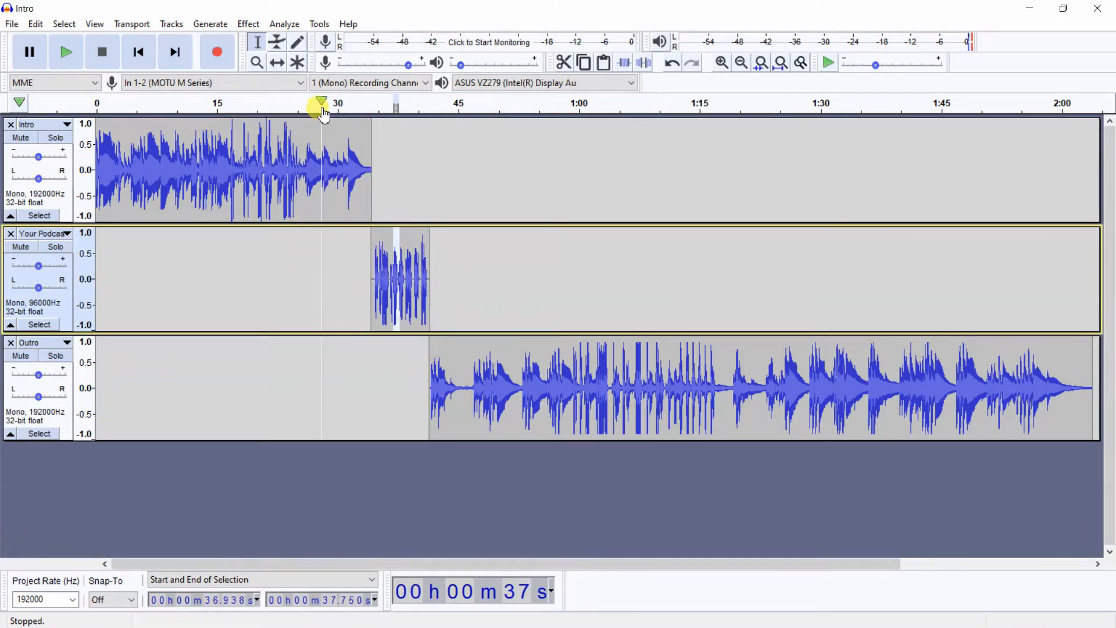
pyautogui.click(277, 64)
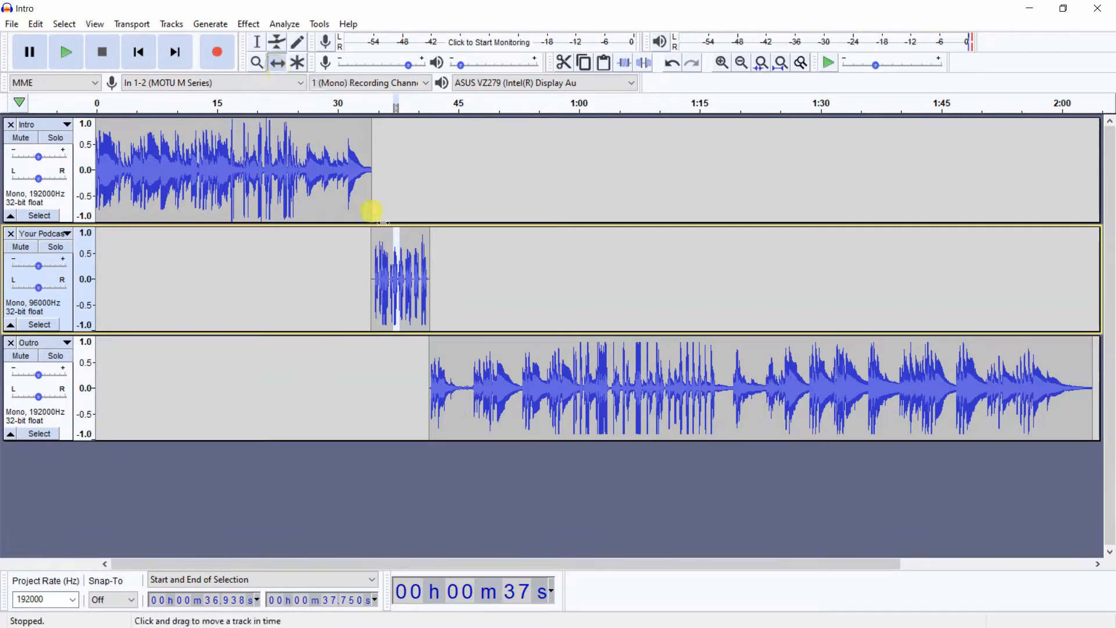
pyautogui.moveTo(388, 257); pyautogui.dragTo(392, 285)
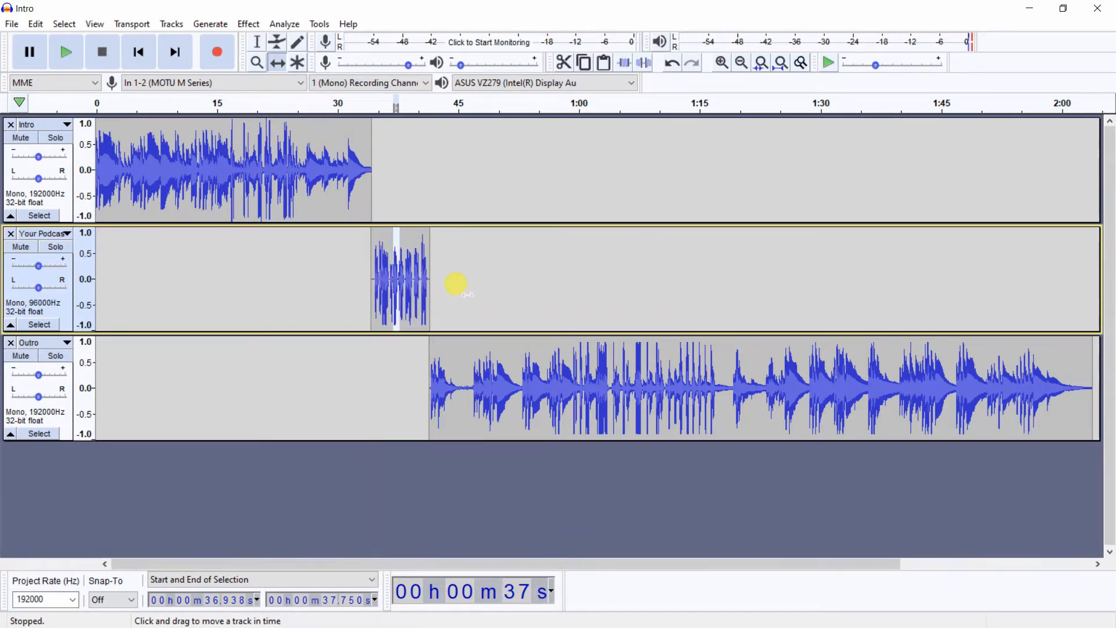
pyautogui.press('F1')
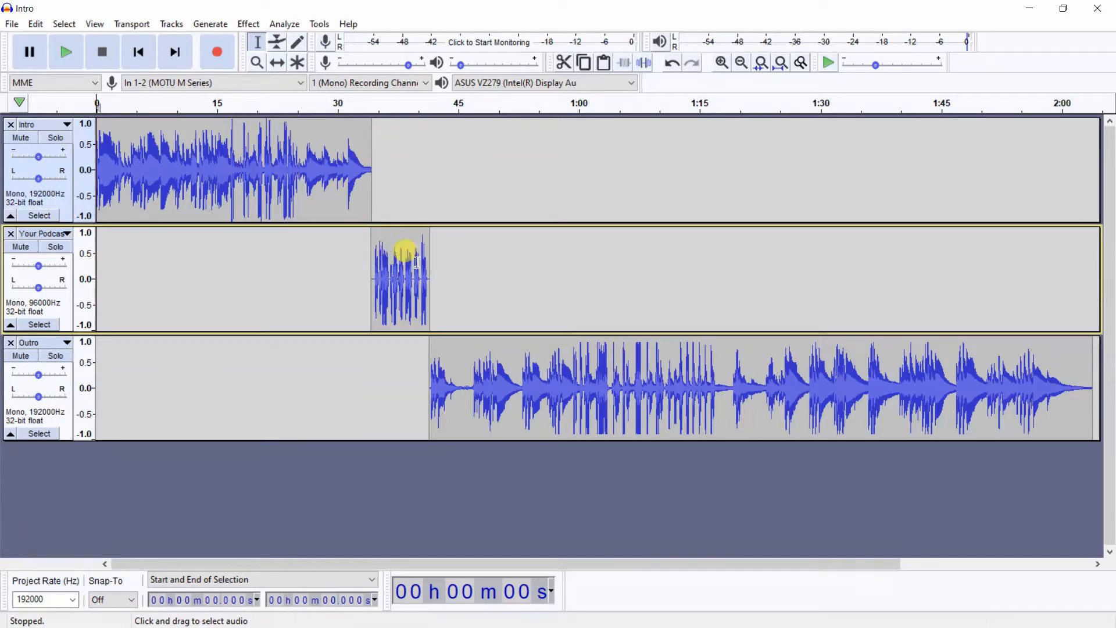
# Shift the Your Podcast clip earlier to start at about 31 seconds, overlapping the fading end of the Intro clip
pyautogui.click(278, 62)
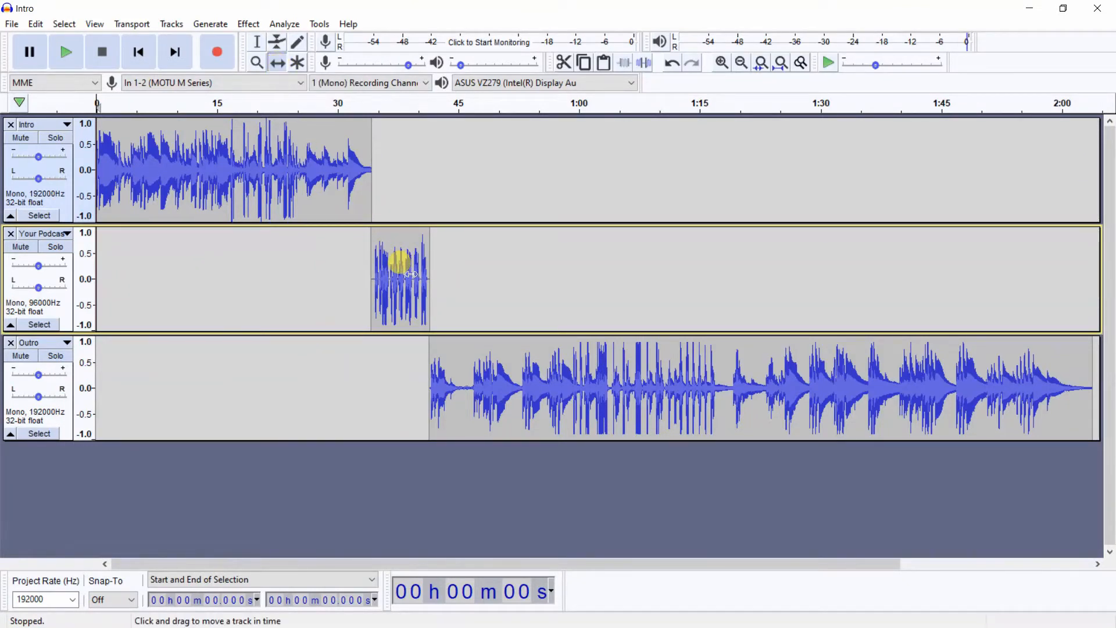
pyautogui.moveTo(411, 274); pyautogui.dragTo(384, 241)
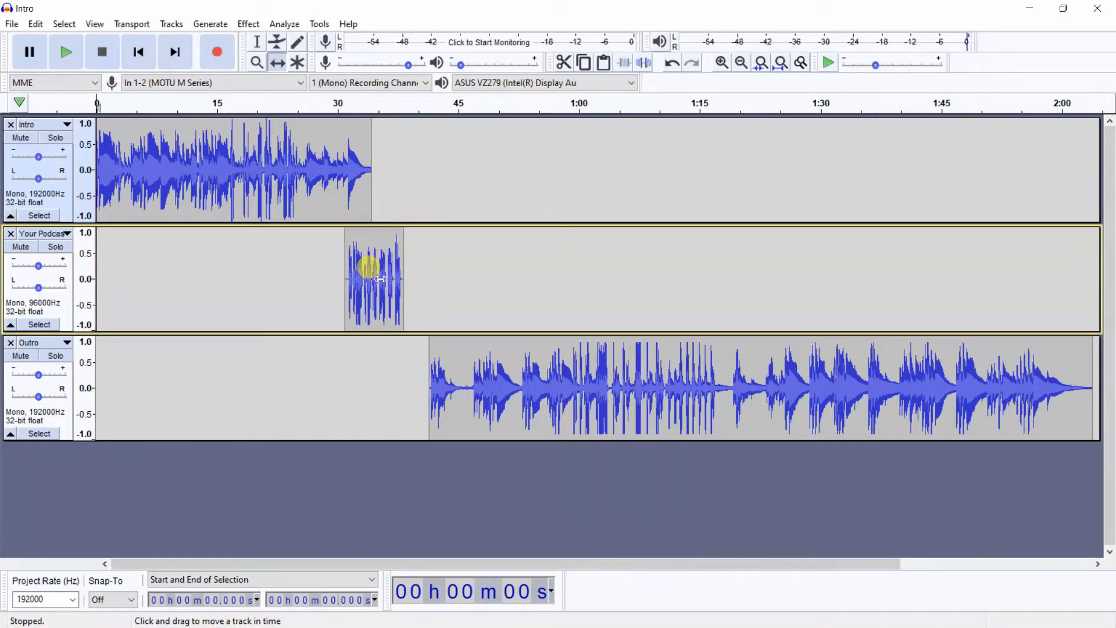
pyautogui.moveTo(373, 268); pyautogui.dragTo(375, 274)
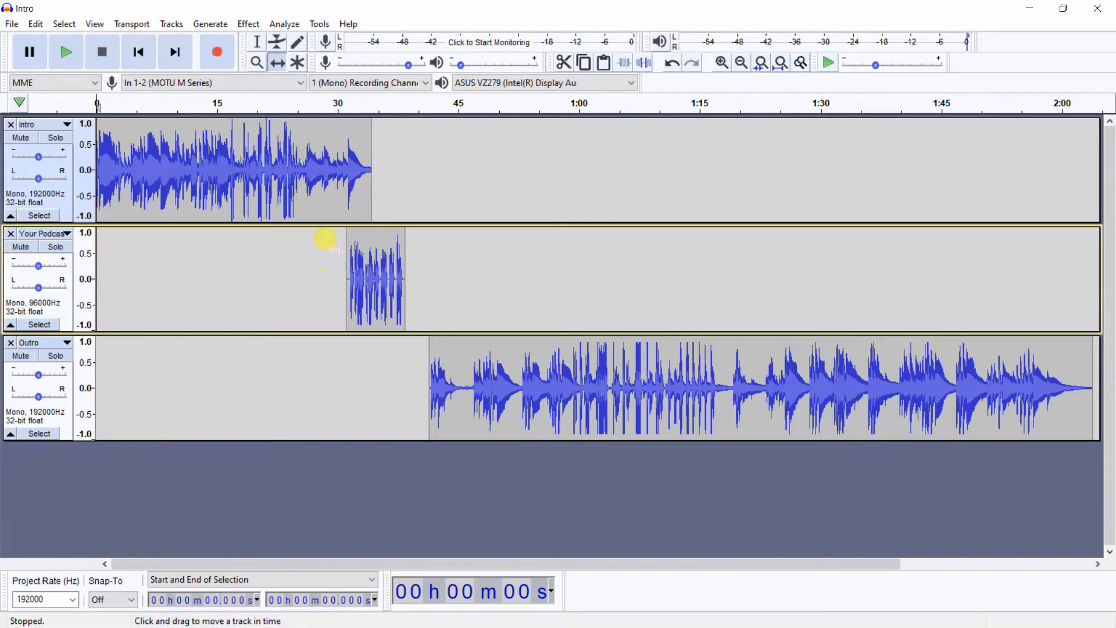
# Shift the Outro clip earlier so it starts at the end of the moved Your Podcast clip, at about 38 seconds
pyautogui.click(259, 51)
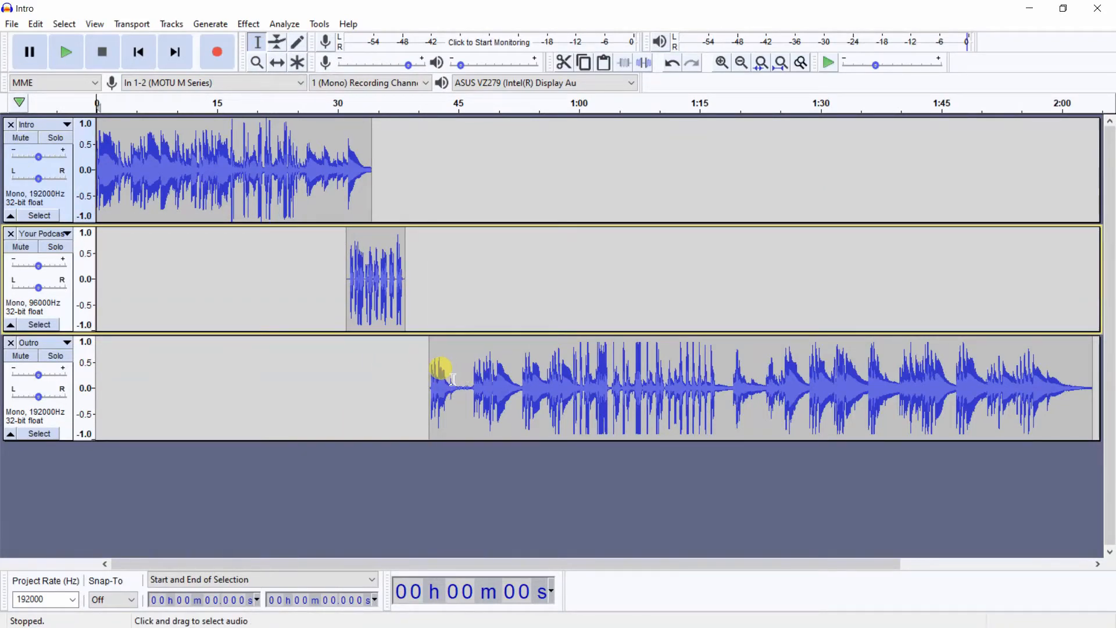
pyautogui.click(278, 63)
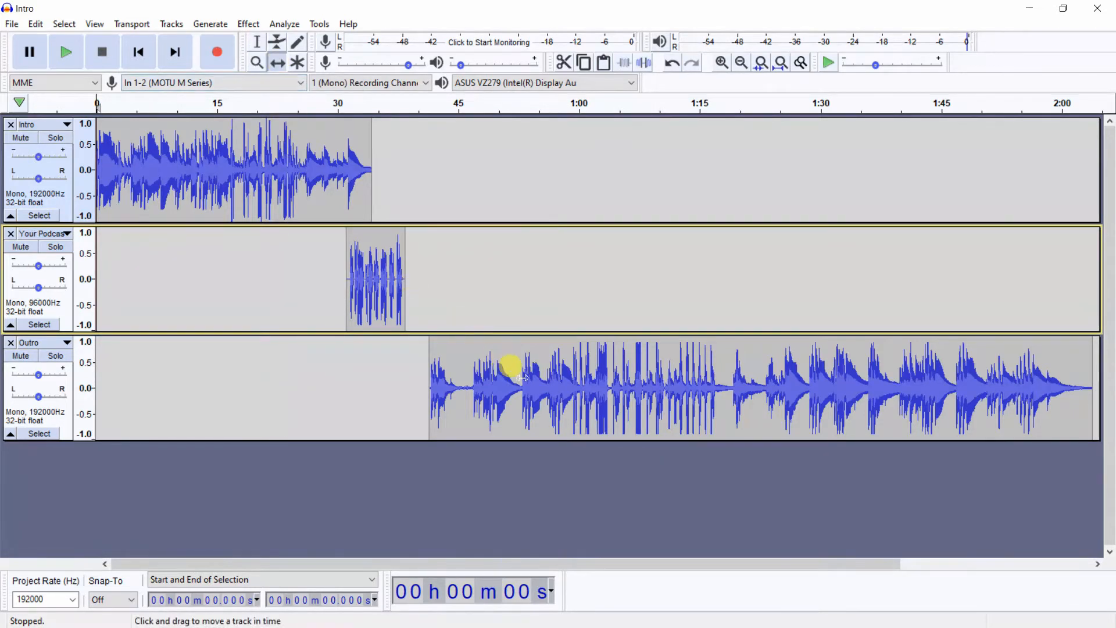
pyautogui.moveTo(525, 379); pyautogui.dragTo(504, 385)
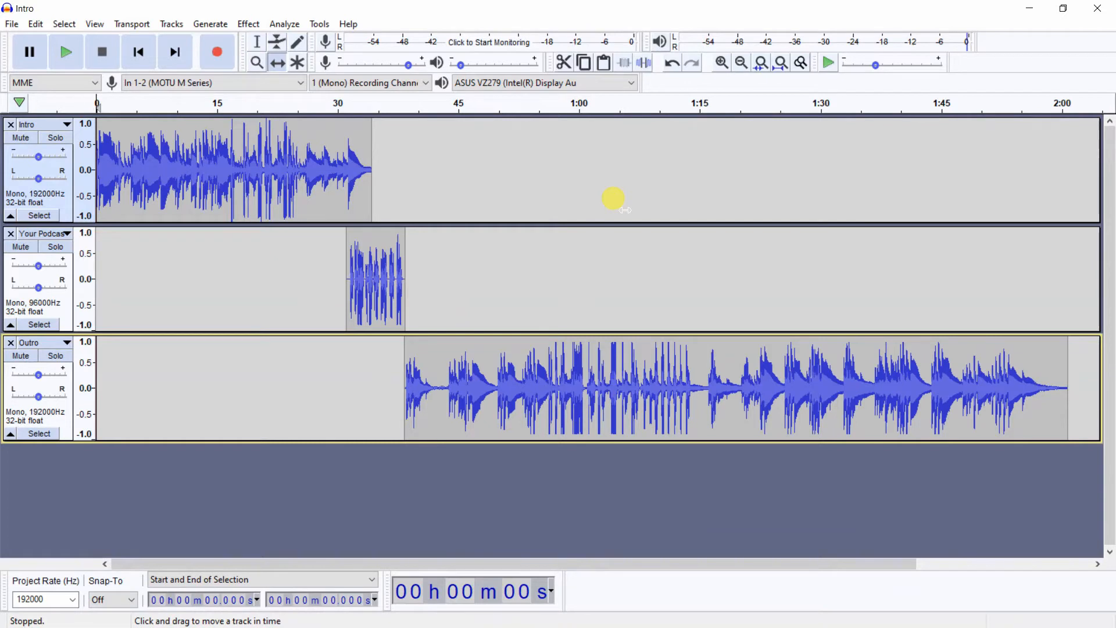
# Play the project from about 27 seconds in the Intro track to listen to the transition into the podcast
pyautogui.click(261, 50)
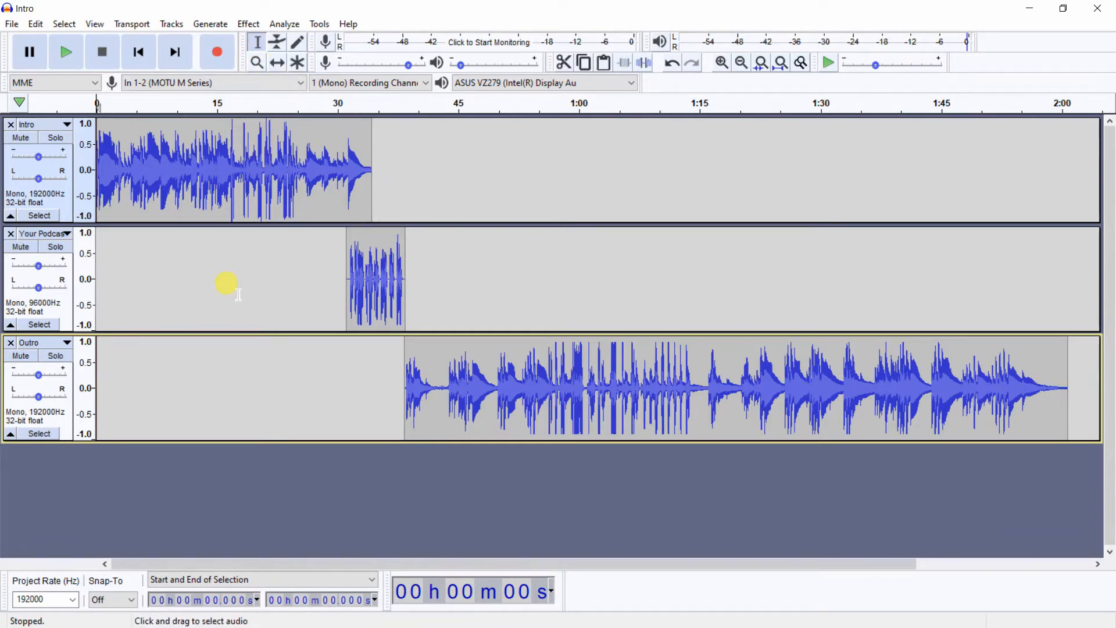
pyautogui.click(314, 174)
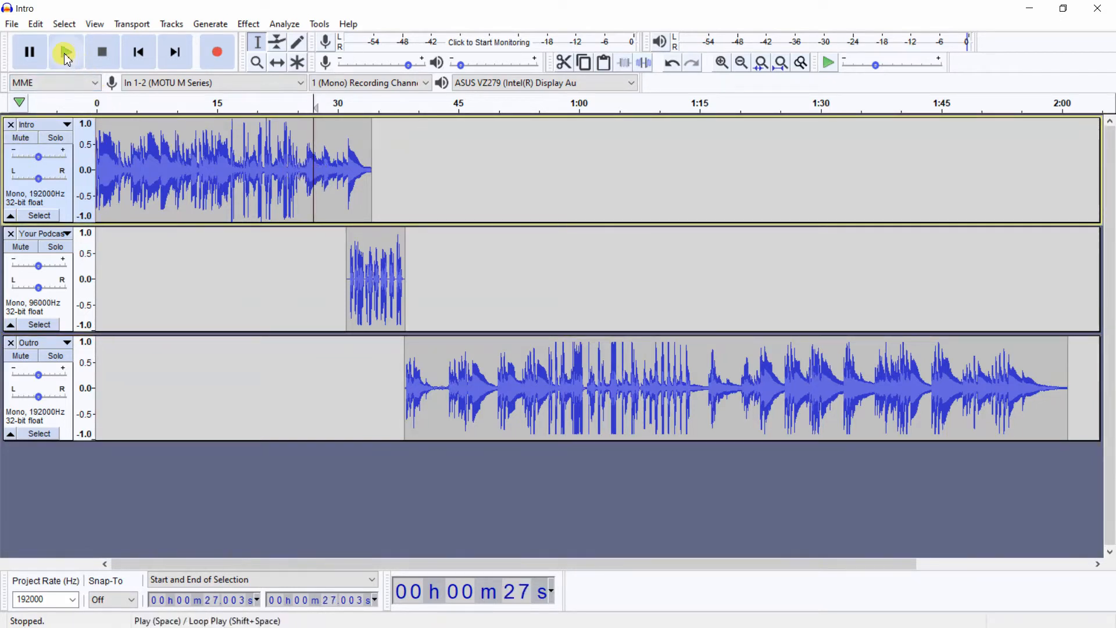
pyautogui.click(65, 54)
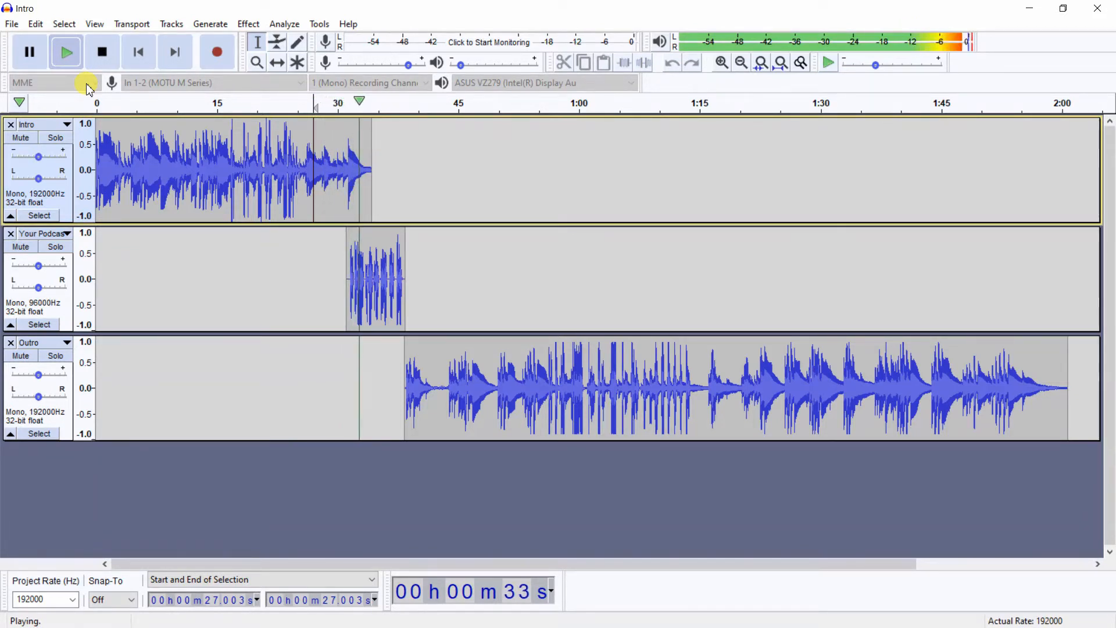
# Stop playback and apply a Fade Out to the end of the Intro clip, from about 31.1 to 34.2 seconds
pyautogui.click(104, 54)
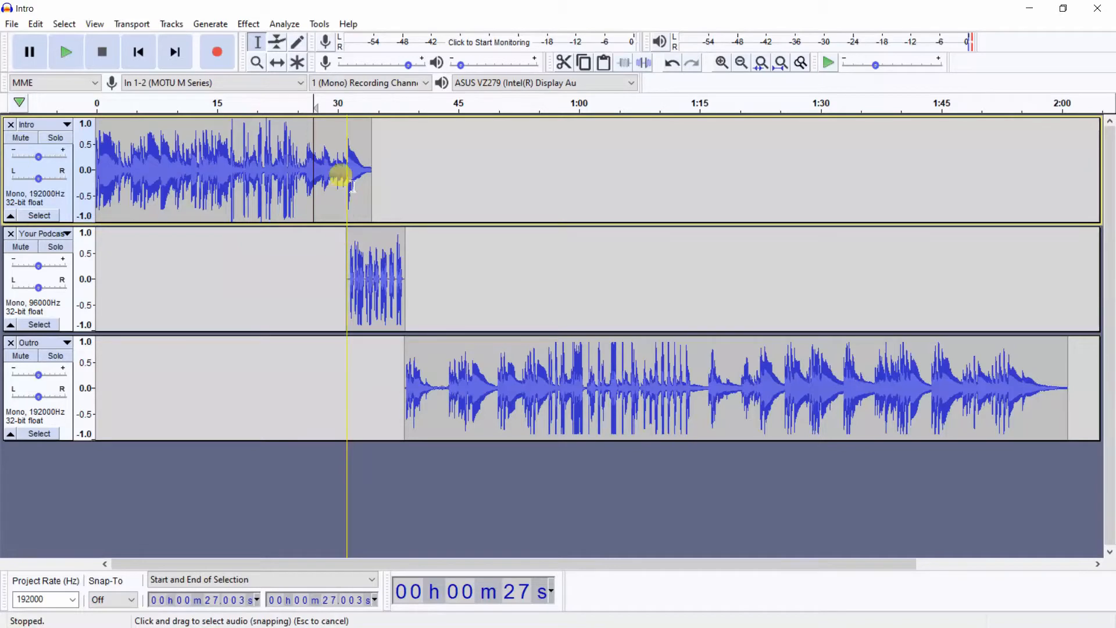
pyautogui.moveTo(347, 168); pyautogui.dragTo(371, 169)
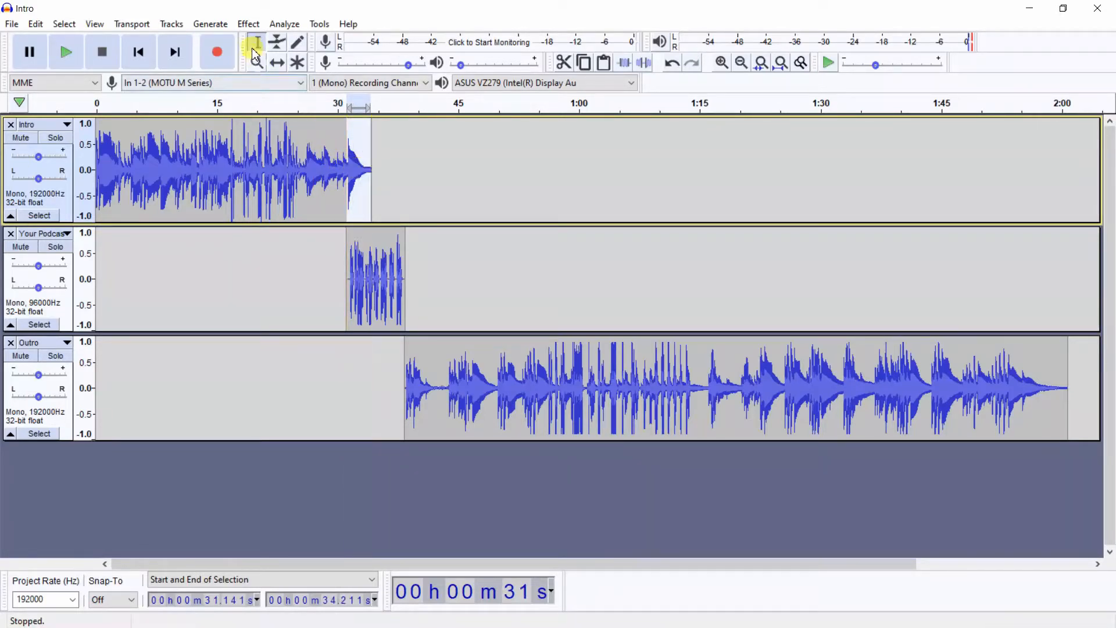
pyautogui.click(248, 25)
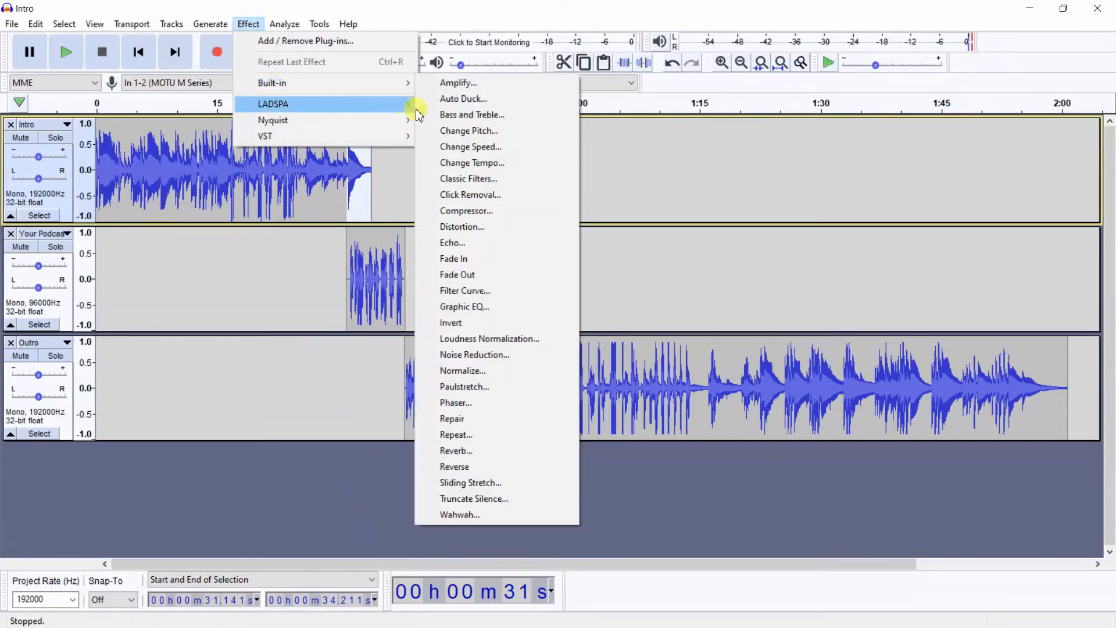
pyautogui.click(484, 275)
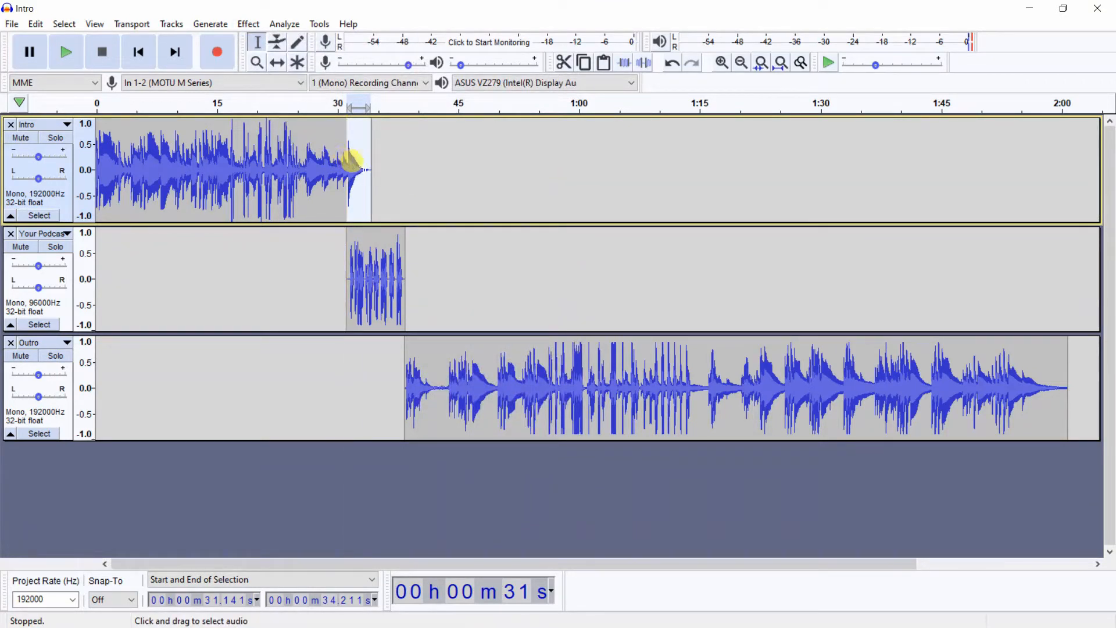
# Repeat the Fade Out two more times on the selected end of the Intro clip
pyautogui.click(249, 24)
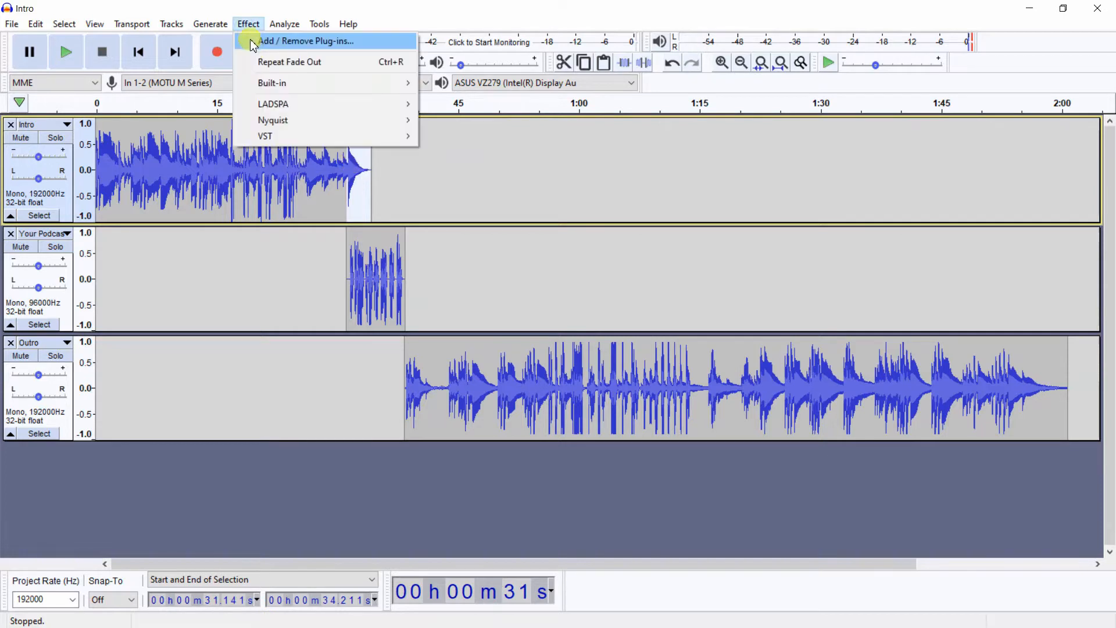
pyautogui.click(271, 70)
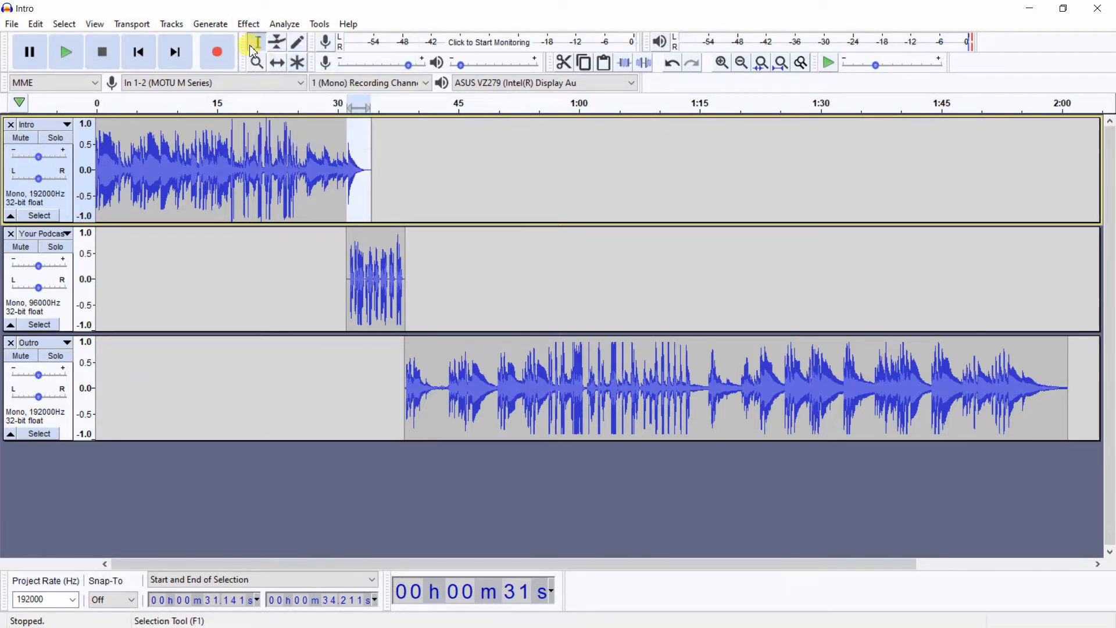
pyautogui.click(249, 23)
pyautogui.click(276, 67)
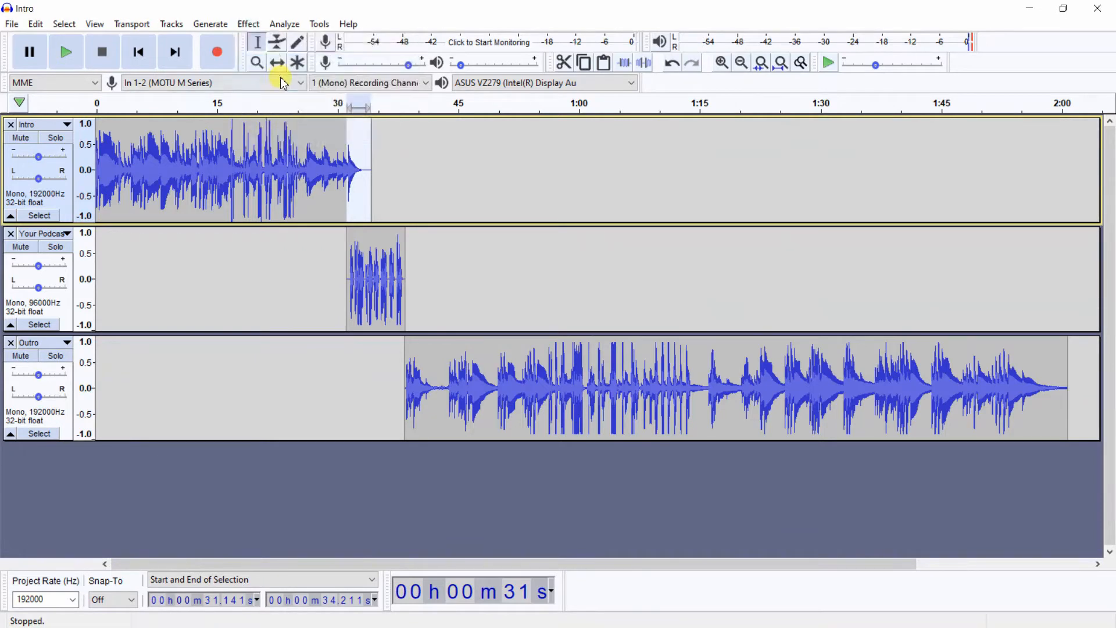
# Undo all three Fade Outs on the end of the Intro clip
pyautogui.click(38, 27)
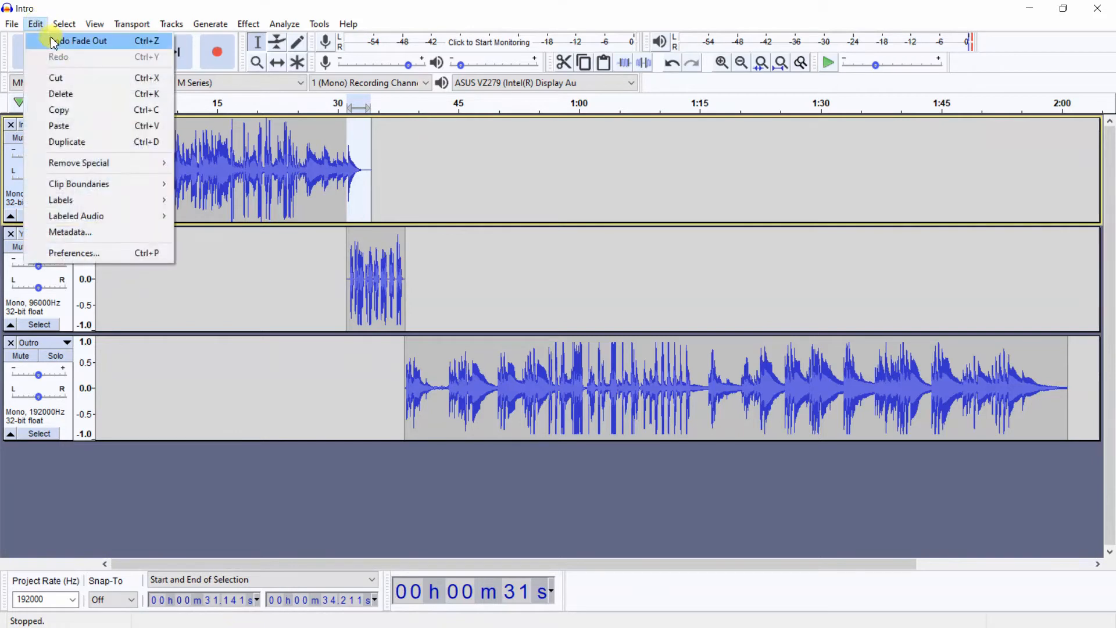
pyautogui.click(53, 42)
pyautogui.click(39, 26)
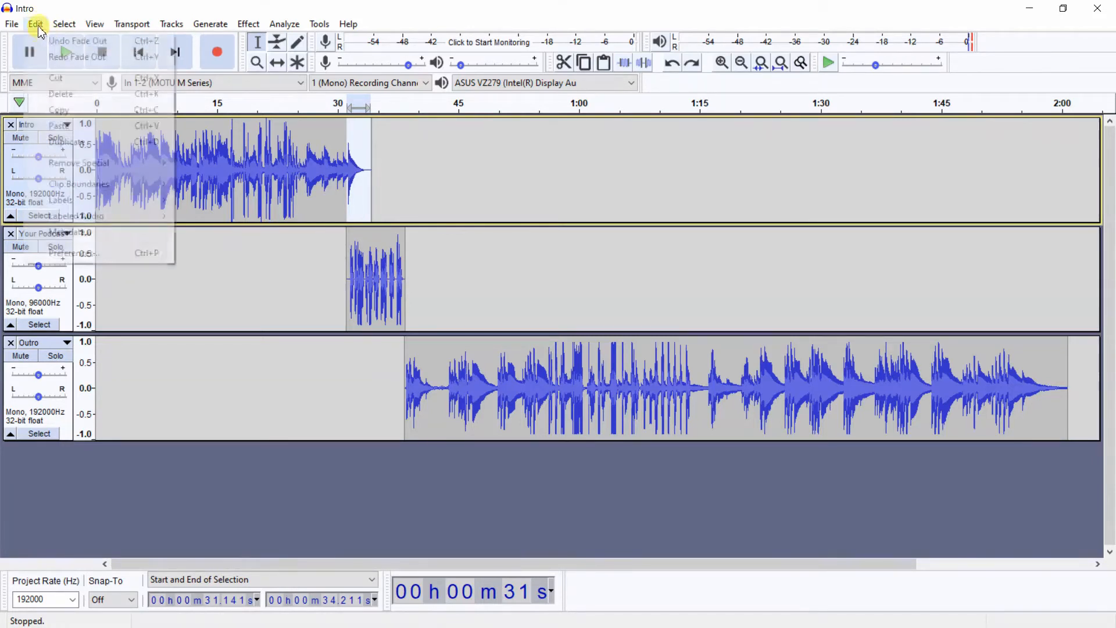
pyautogui.click(53, 42)
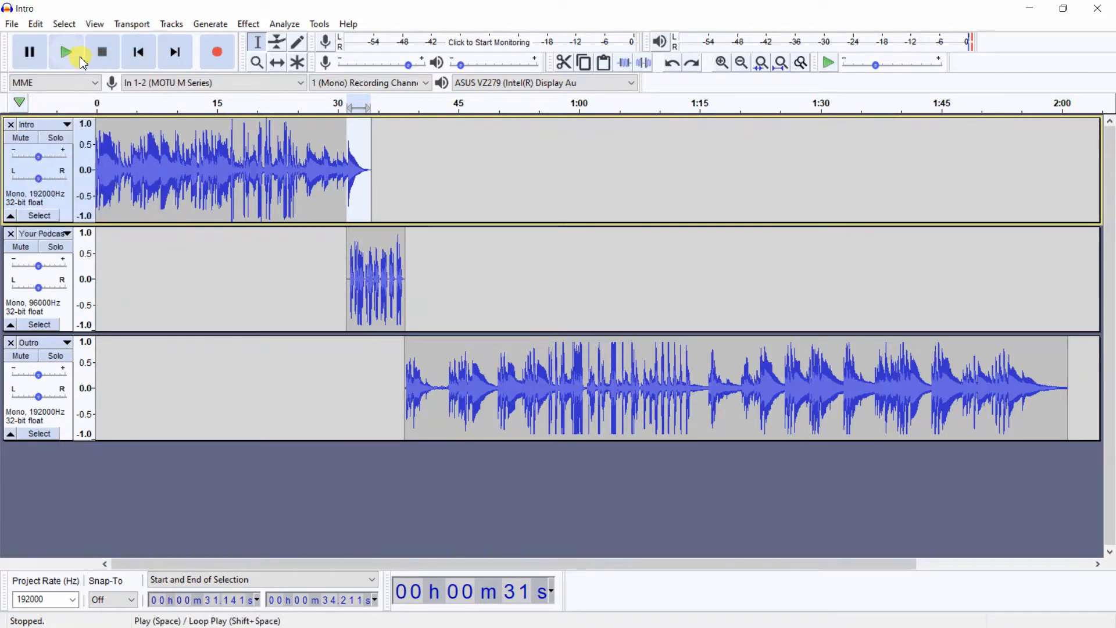
pyautogui.click(36, 25)
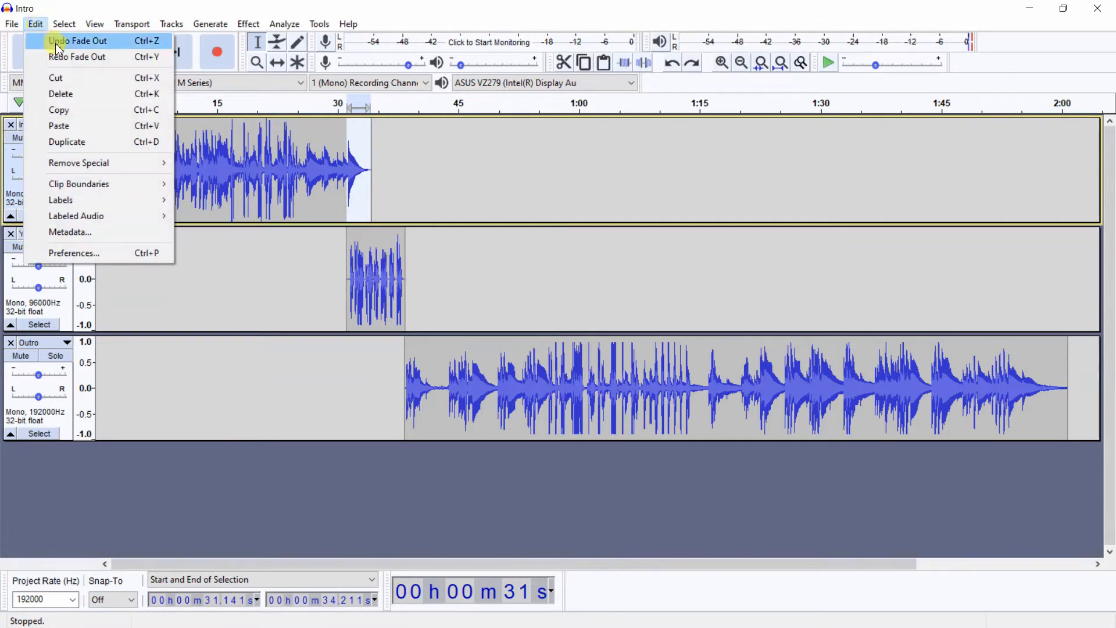
pyautogui.click(58, 44)
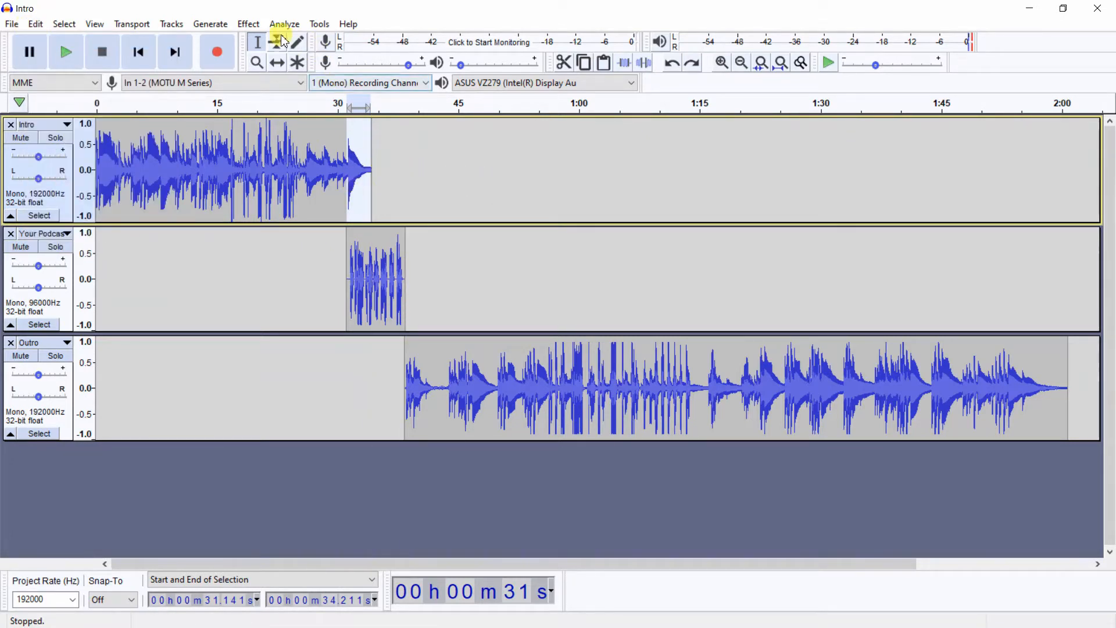
# Amplify the selected end of the Intro clip by -3 dB
pyautogui.click(251, 24)
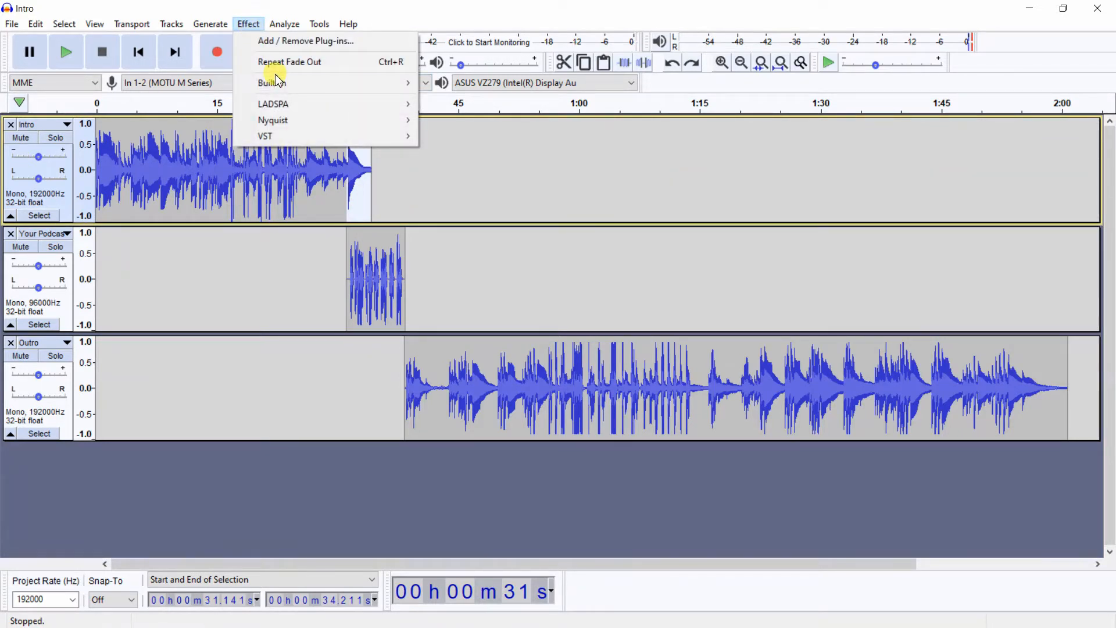
pyautogui.moveTo(279, 83)
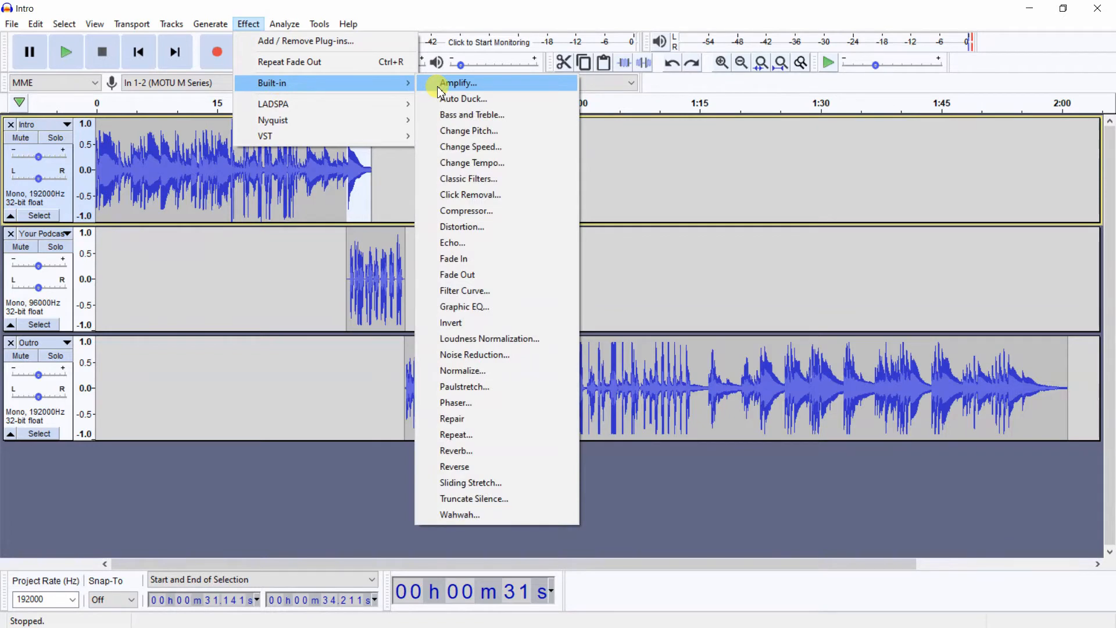
pyautogui.click(459, 84)
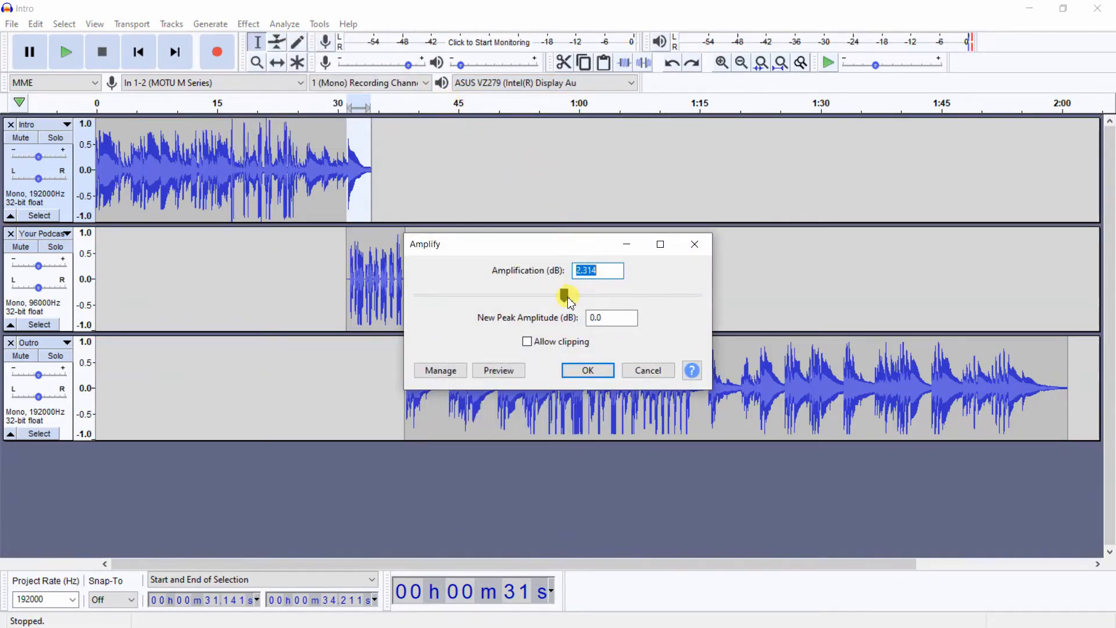
pyautogui.moveTo(568, 297); pyautogui.dragTo(568, 298)
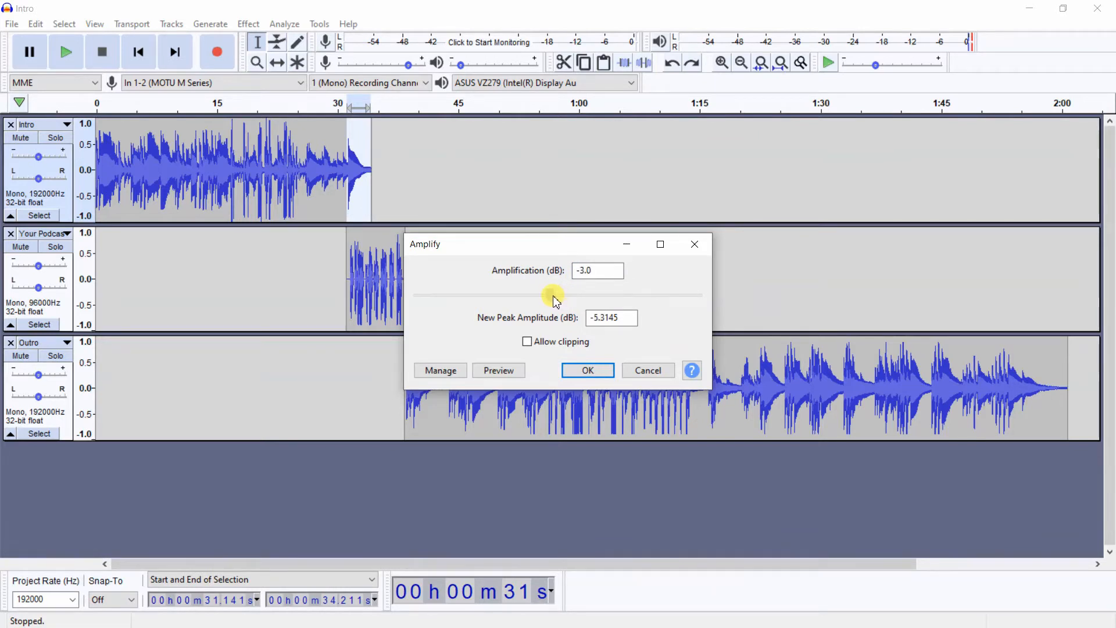
pyautogui.click(589, 372)
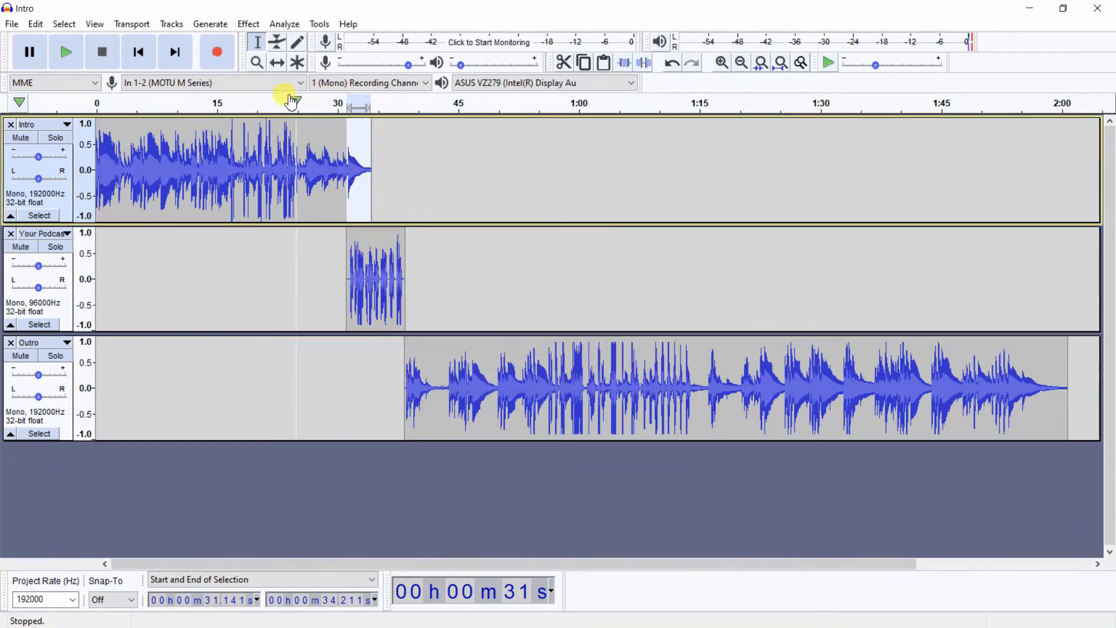
# Repeat the Amplify effect two more times on the selected end of the Intro clip
pyautogui.click(243, 26)
pyautogui.click(279, 63)
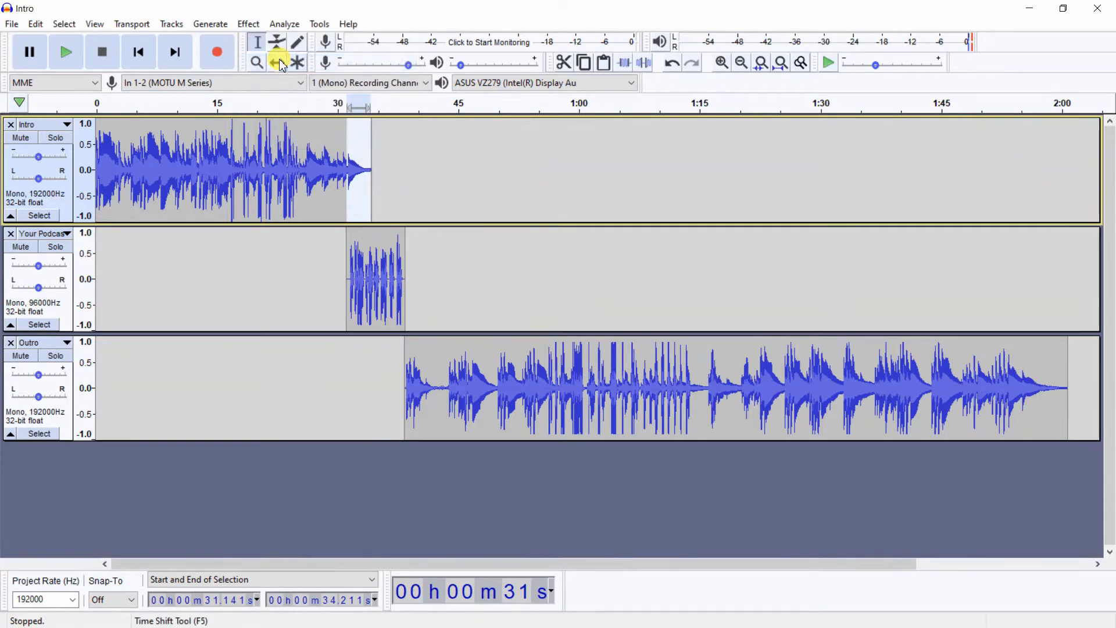
pyautogui.click(245, 24)
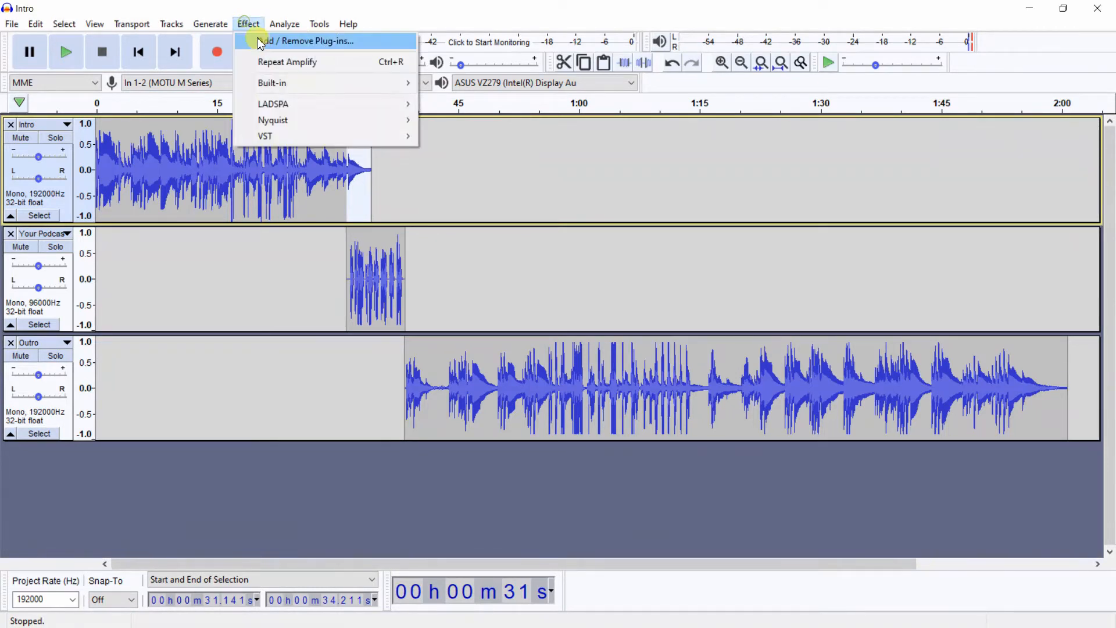
pyautogui.click(277, 61)
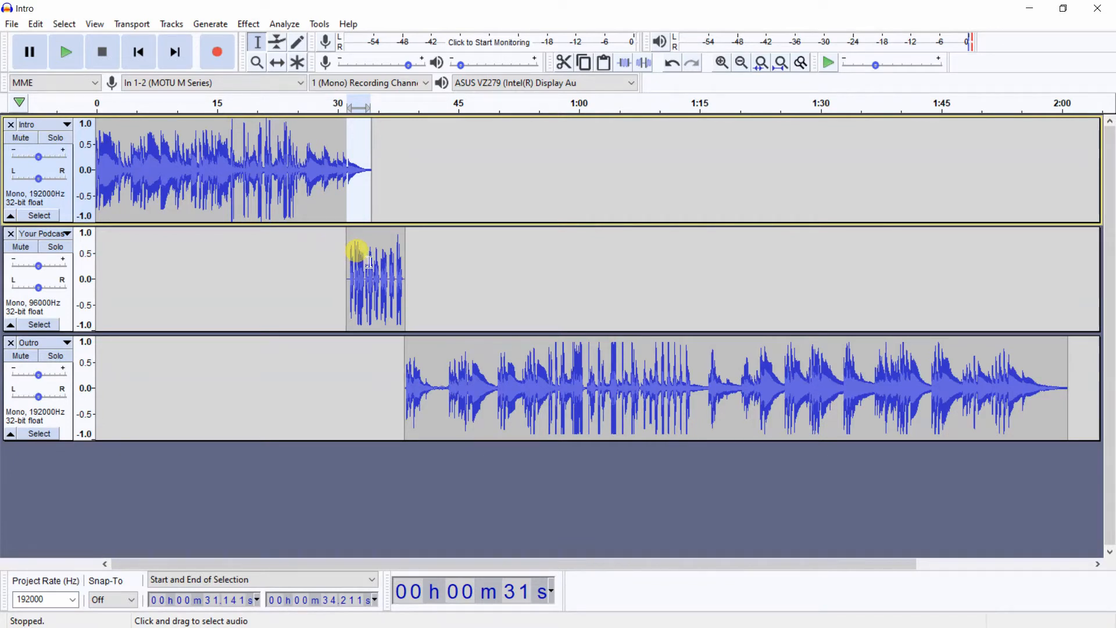
# Undo all three Amplify changes on the end of the Intro clip
pyautogui.click(39, 28)
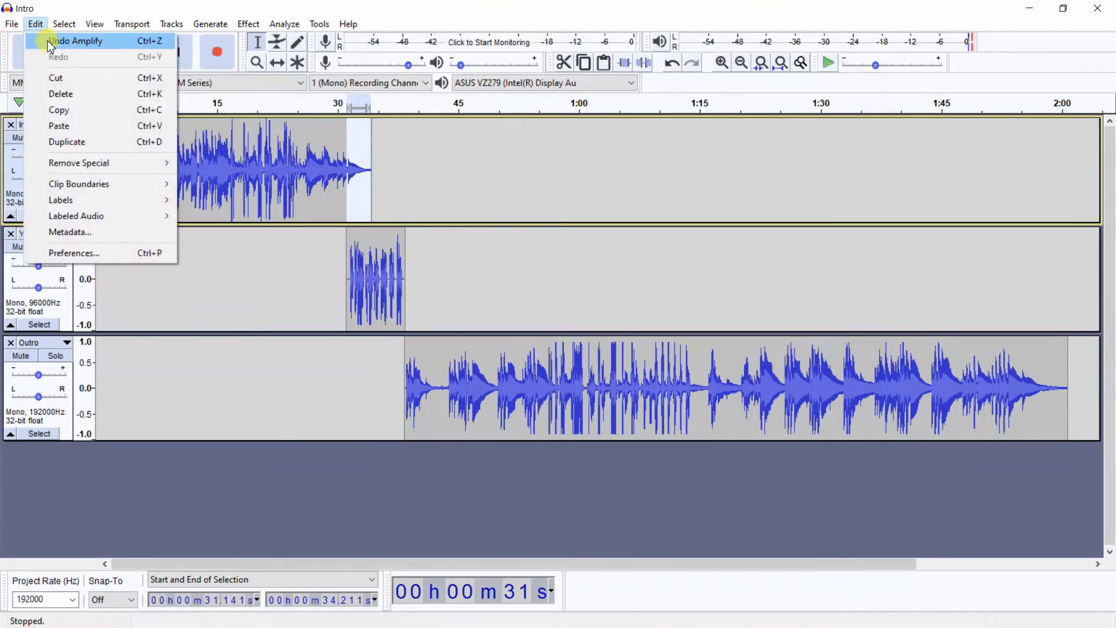
pyautogui.click(49, 42)
pyautogui.click(32, 23)
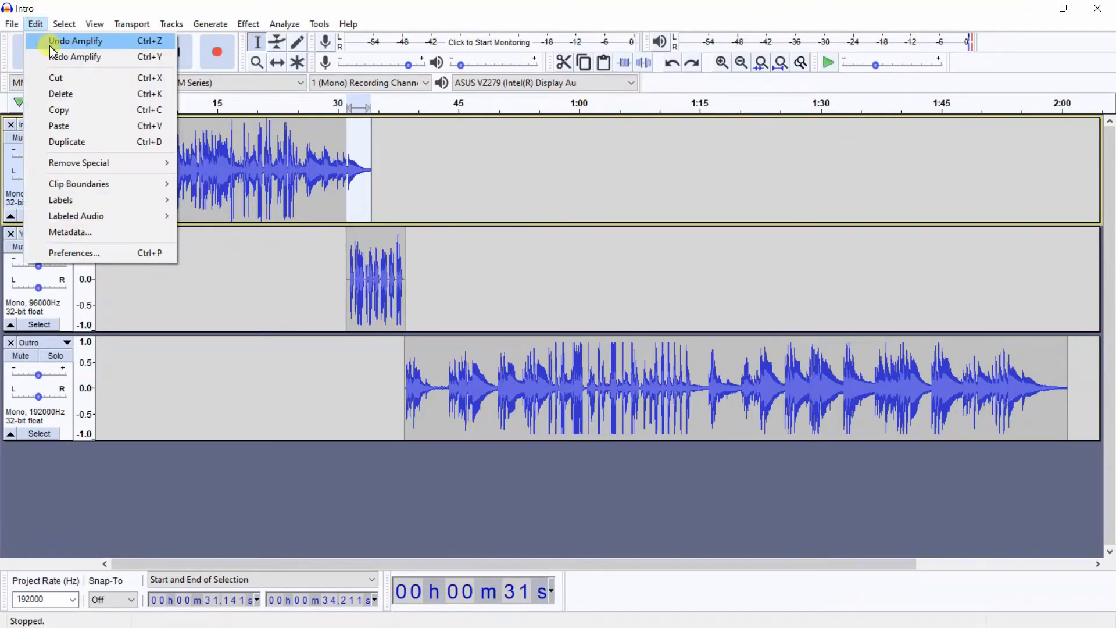
pyautogui.click(50, 44)
pyautogui.click(35, 24)
pyautogui.click(59, 46)
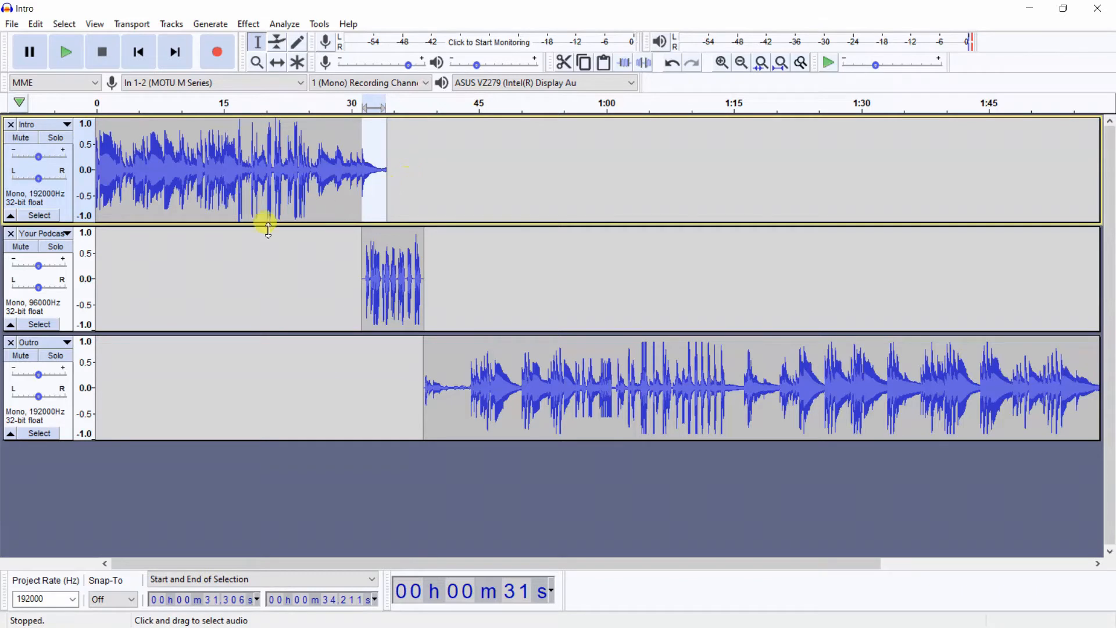
# Try moving the Your Podcast track above the Intro track, and move it back down below it
pyautogui.click(68, 234)
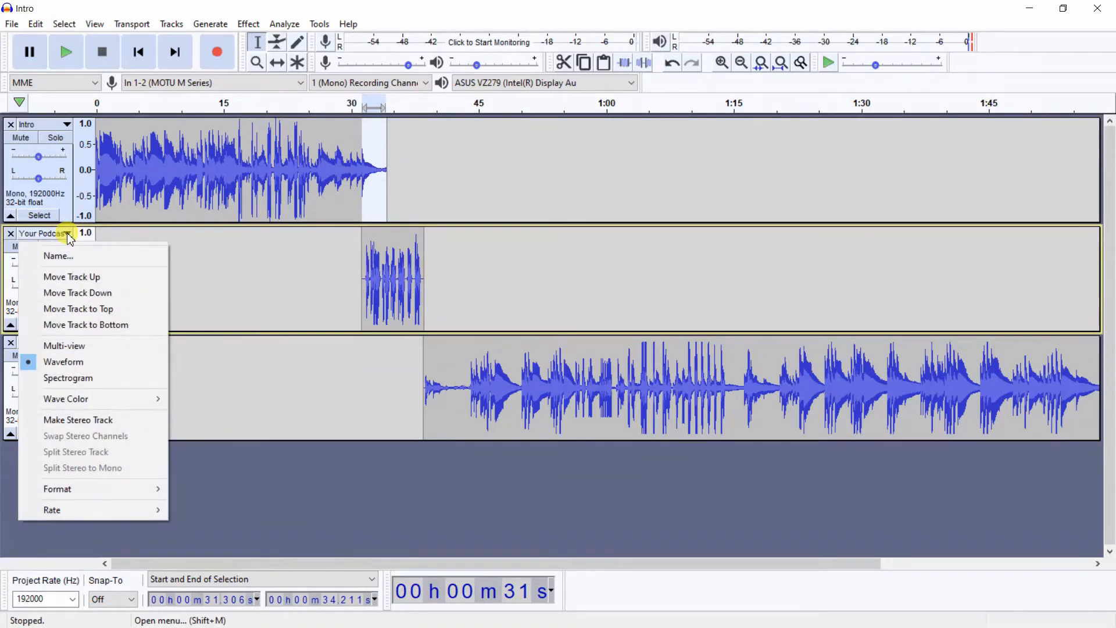
pyautogui.click(122, 284)
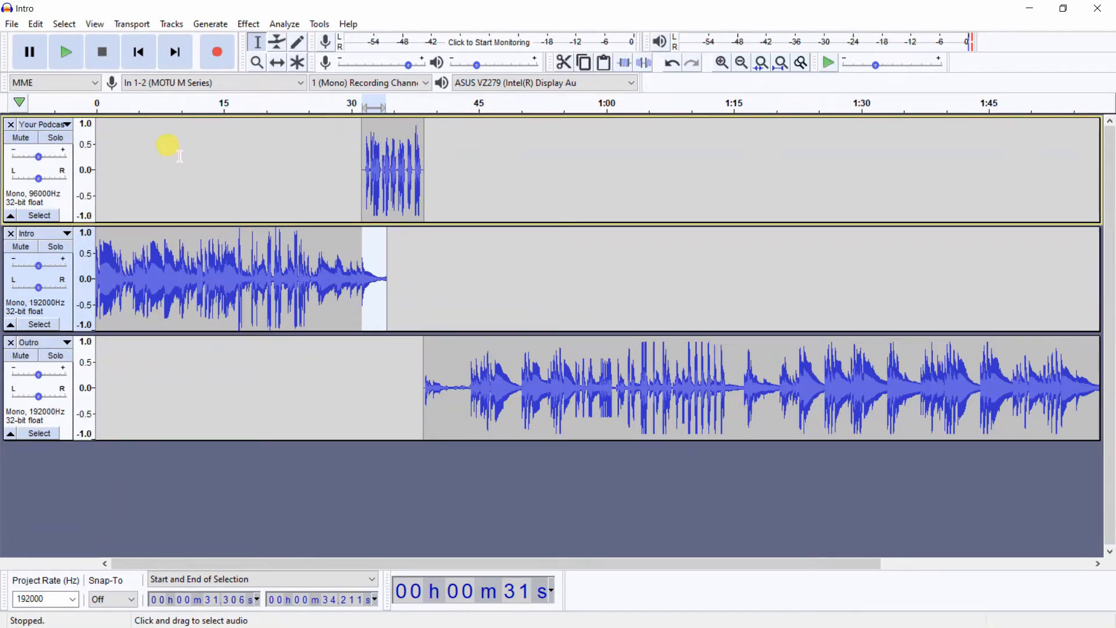
pyautogui.click(68, 125)
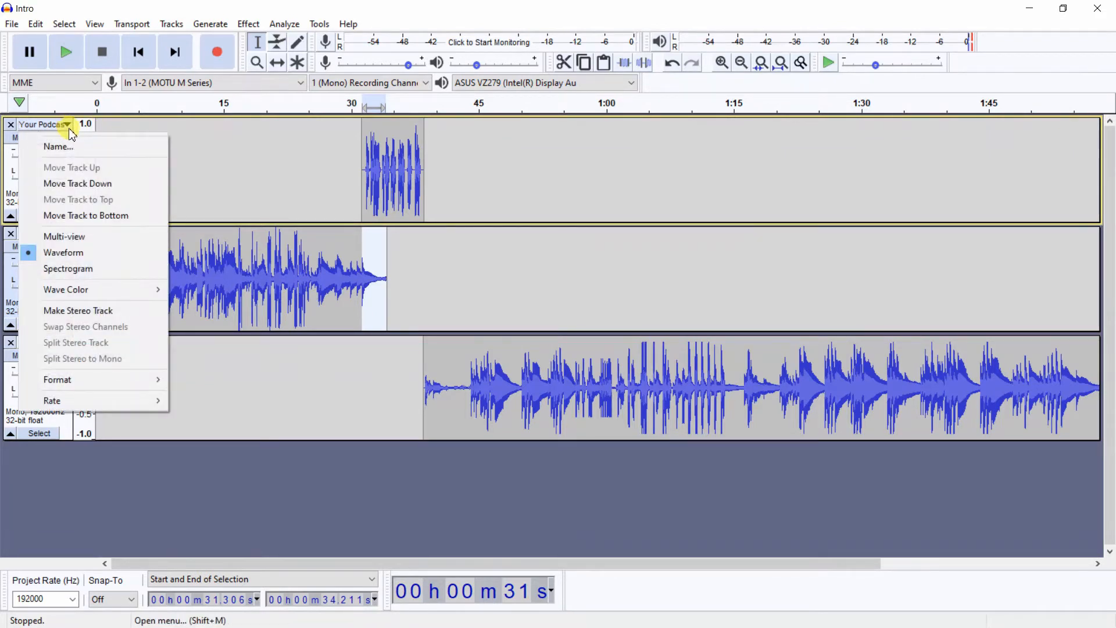
pyautogui.click(102, 184)
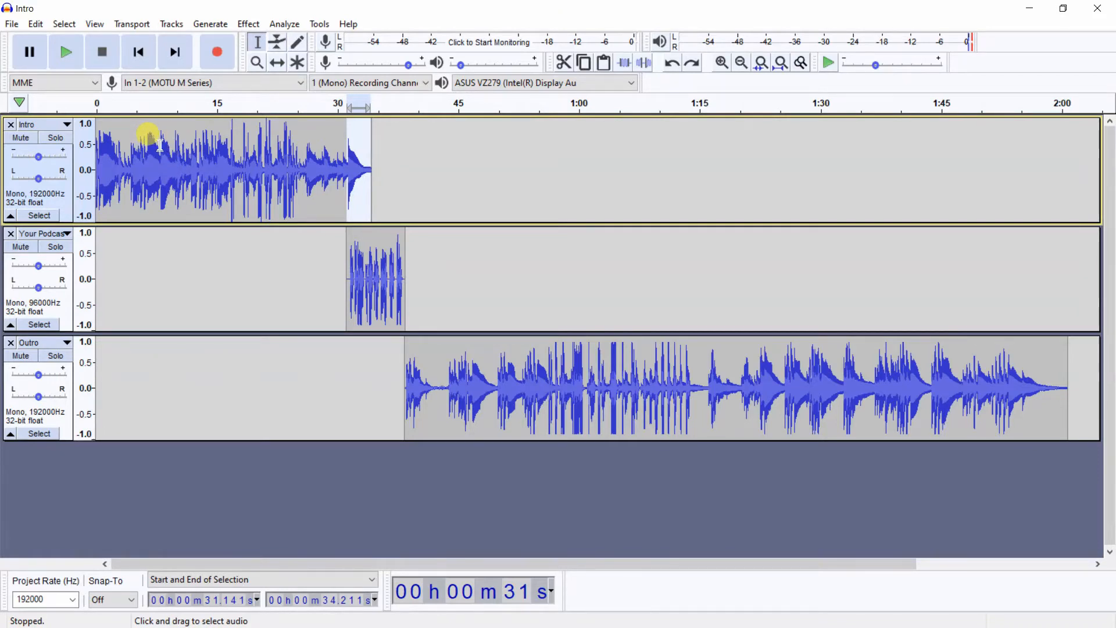
# Apply Auto Duck to the whole Intro clip with a duck amount of -8 dB, using Your Podcast as the control track
pyautogui.doubleClick(165, 176)
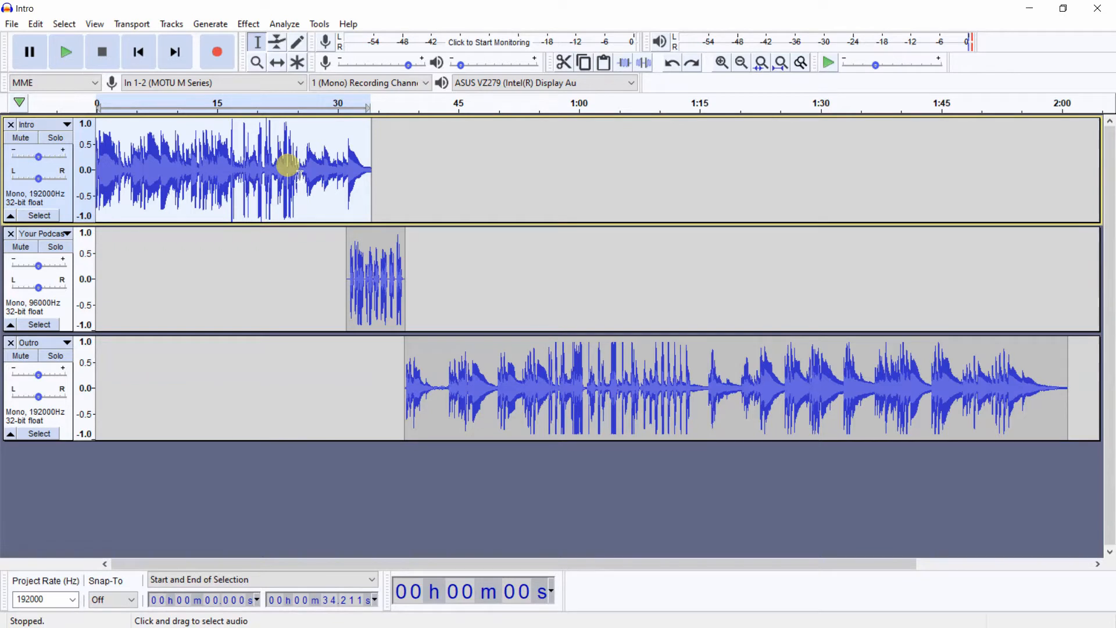
pyautogui.click(250, 25)
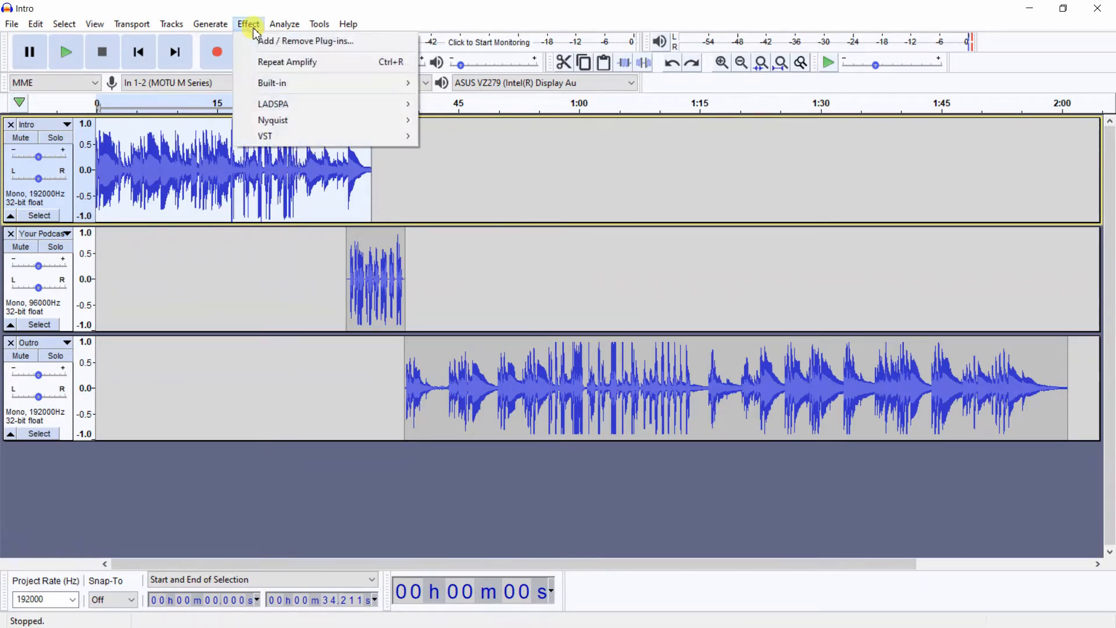
pyautogui.moveTo(280, 85)
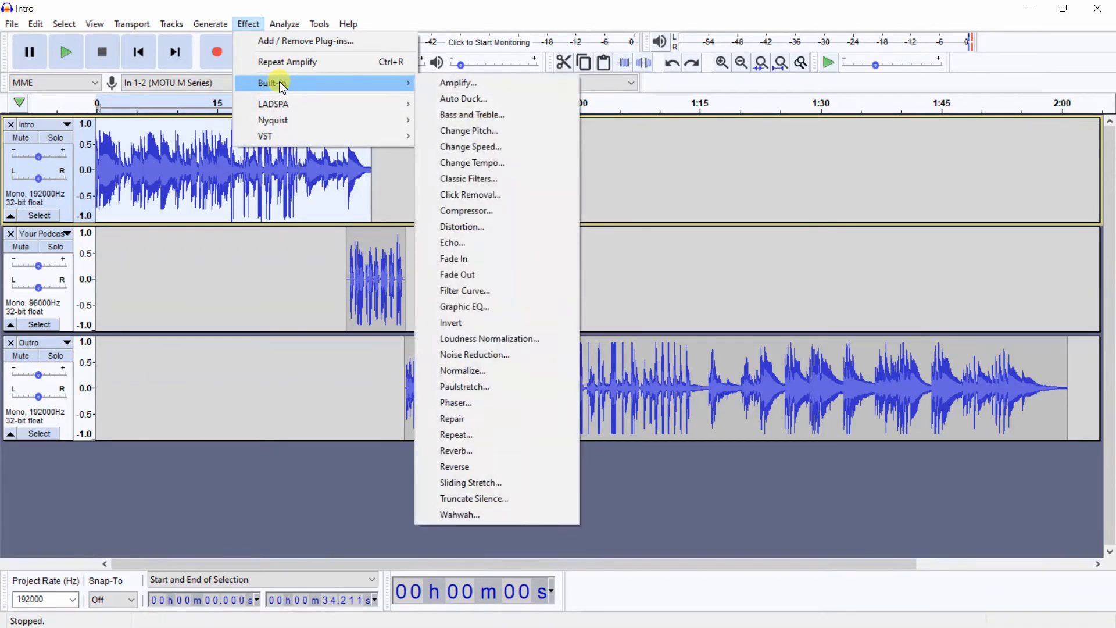
pyautogui.click(446, 99)
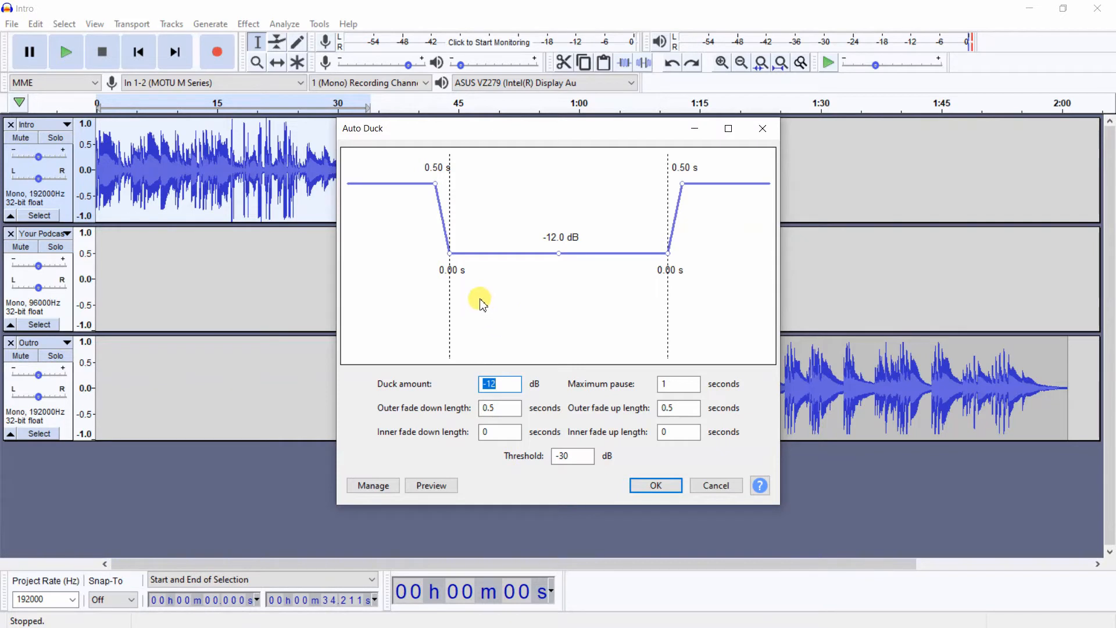
pyautogui.click(380, 492)
pyautogui.moveTo(418, 407)
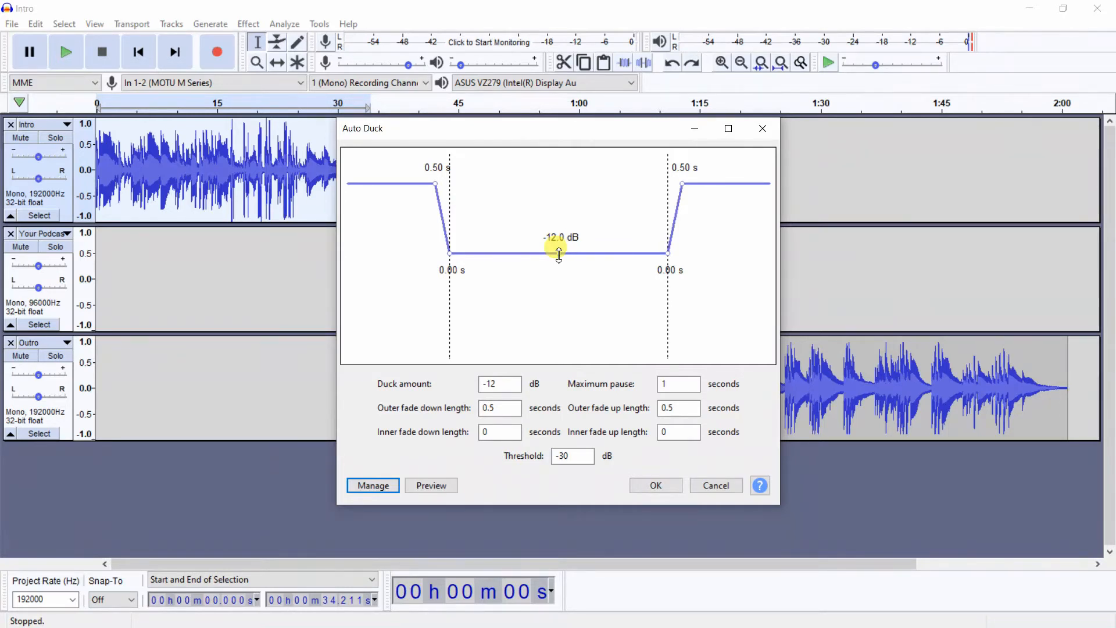
pyautogui.moveTo(559, 254); pyautogui.dragTo(560, 230)
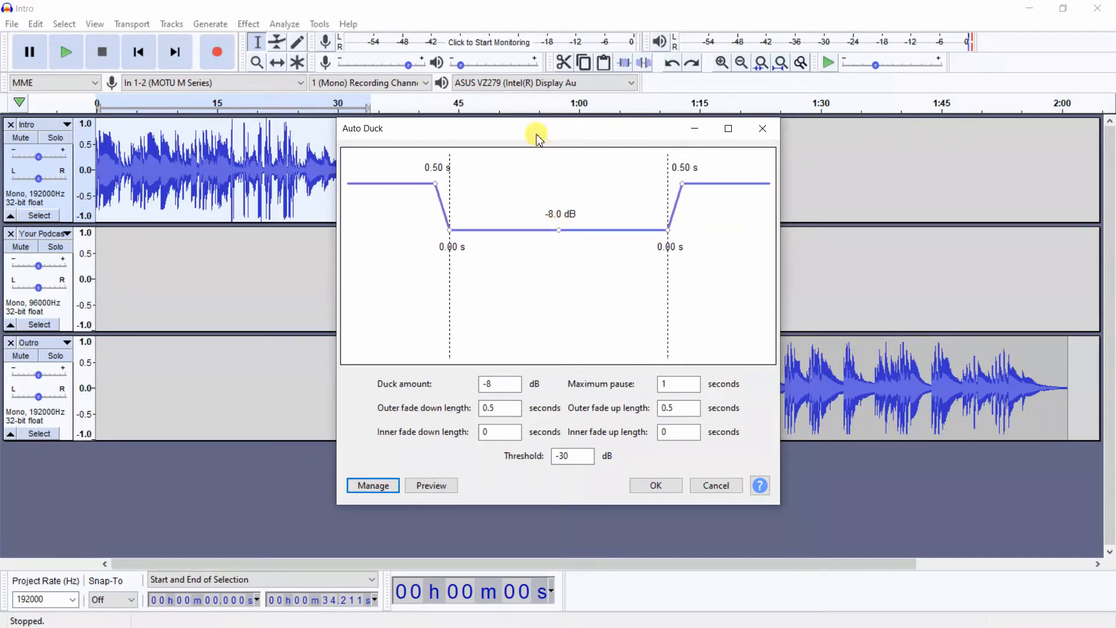
pyautogui.moveTo(538, 139); pyautogui.dragTo(779, 142)
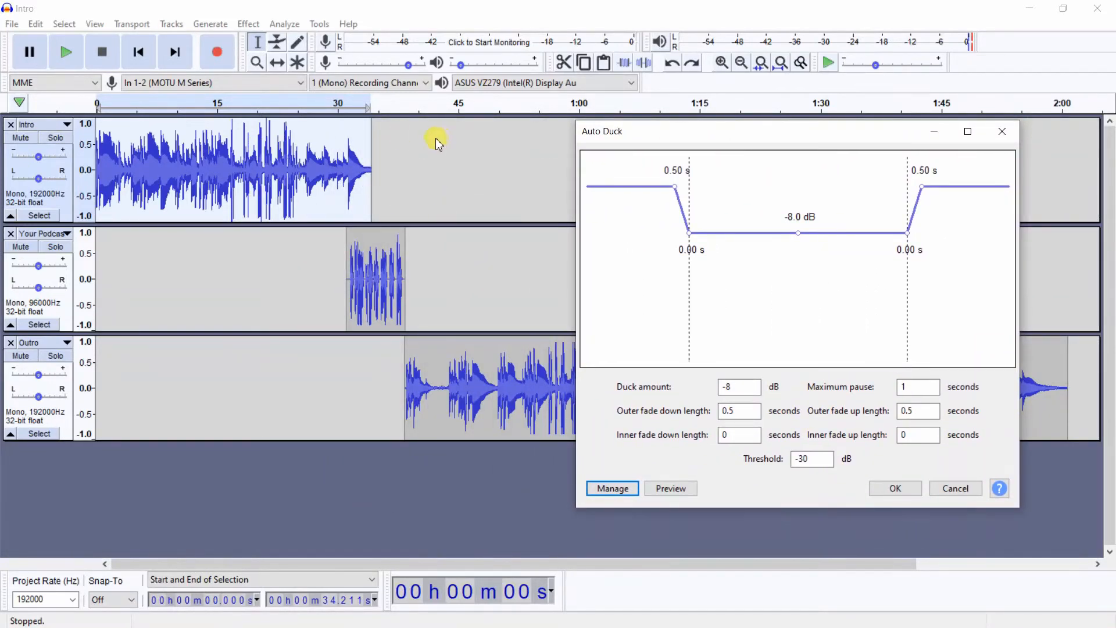
pyautogui.click(896, 490)
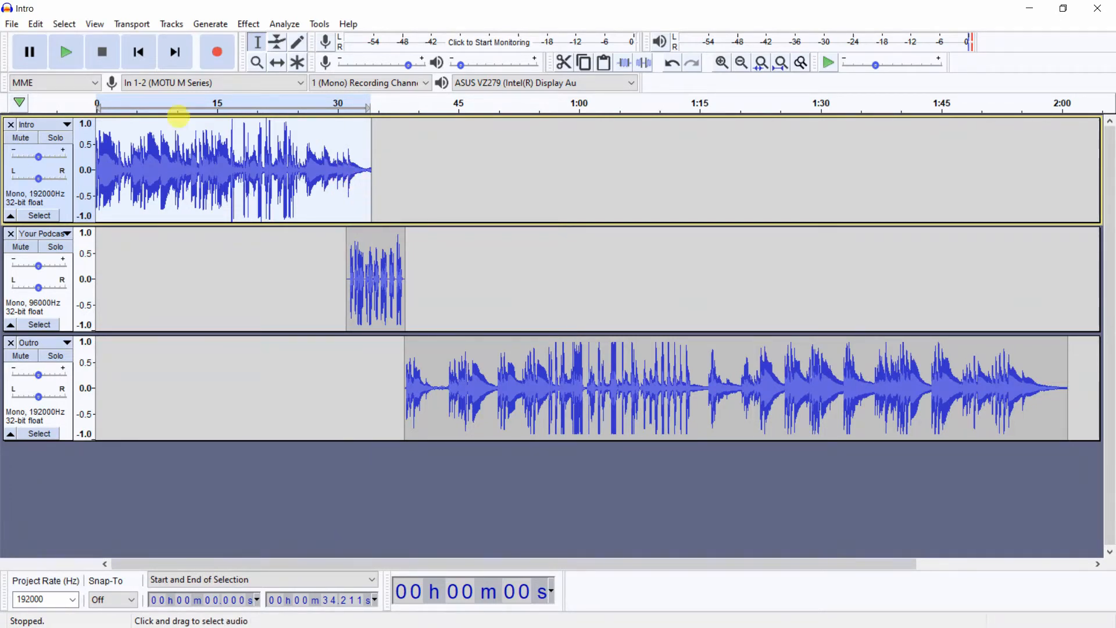
# Undo the Auto Duck on the Intro clip and redo it to compare the waveform's end
pyautogui.click(34, 23)
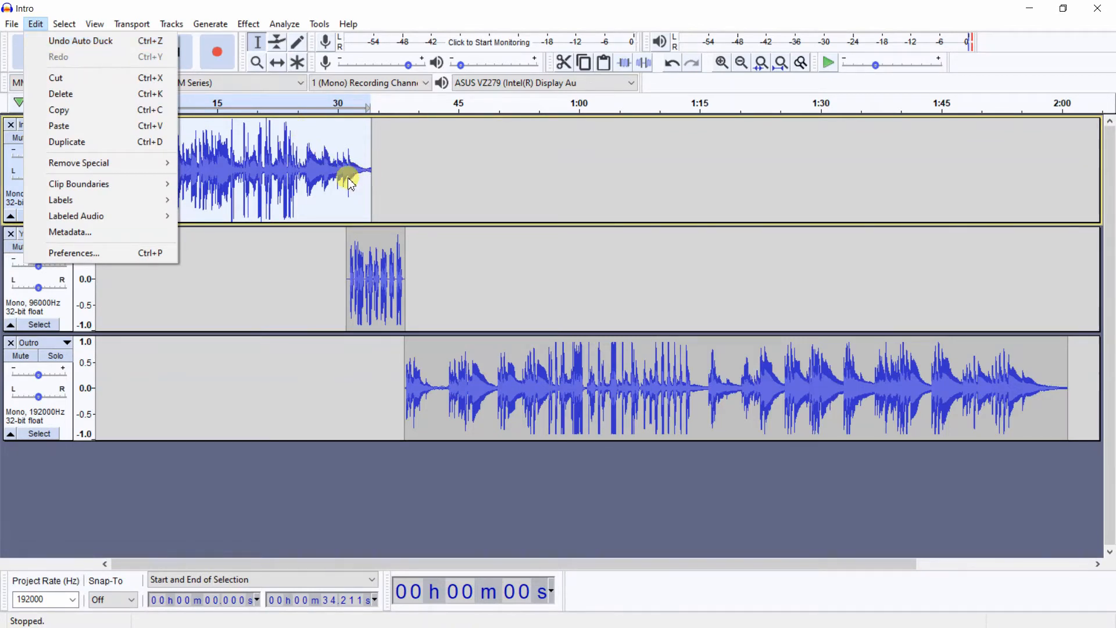
pyautogui.click(69, 40)
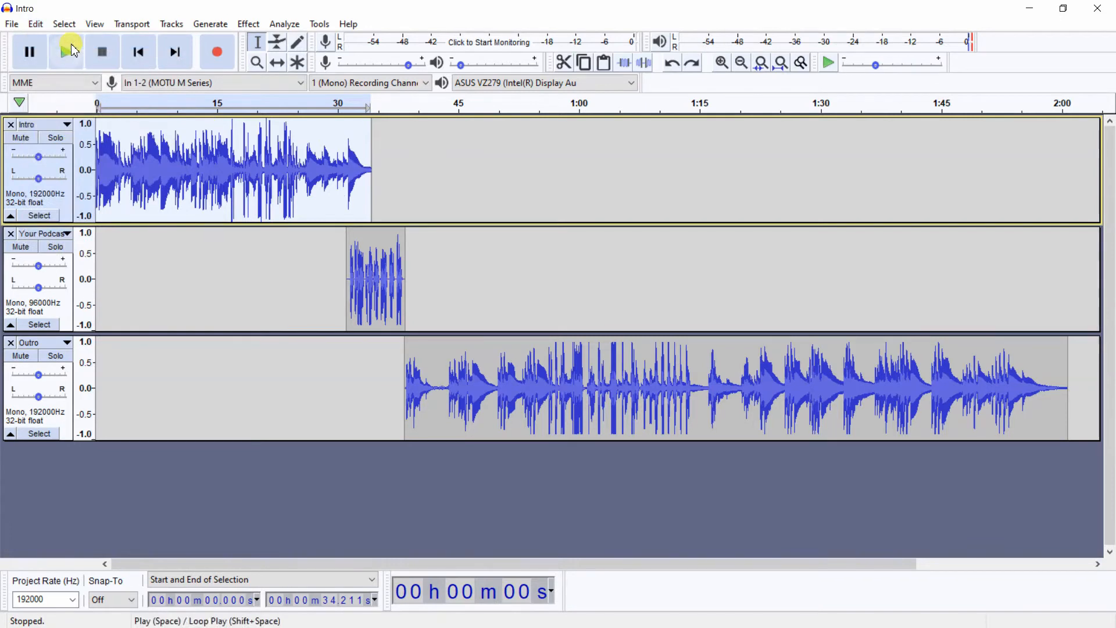
pyautogui.click(32, 26)
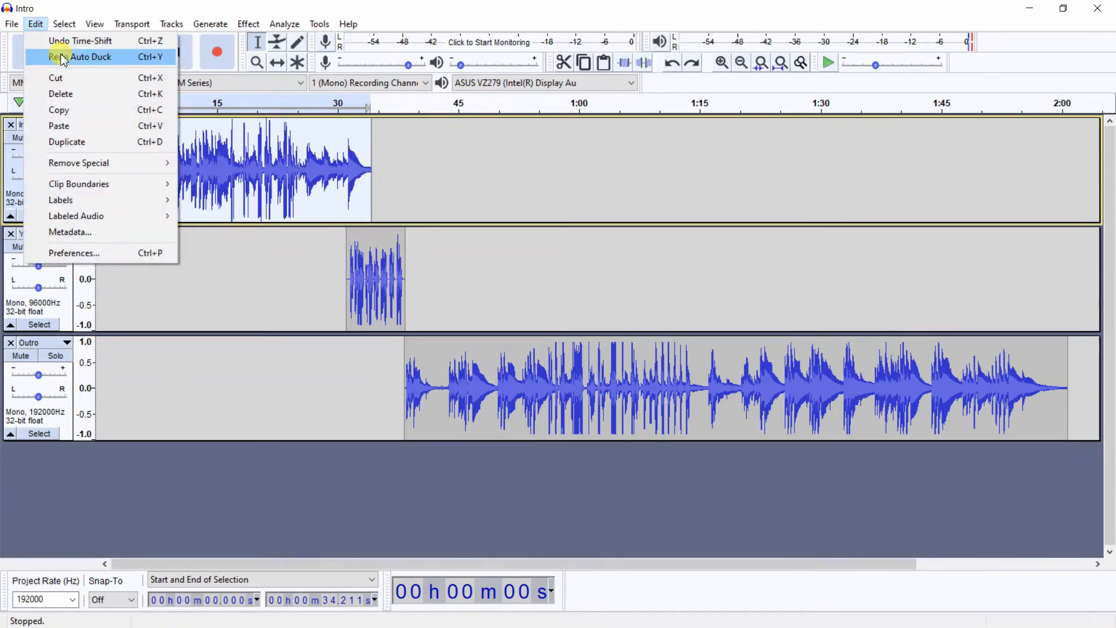
pyautogui.click(63, 56)
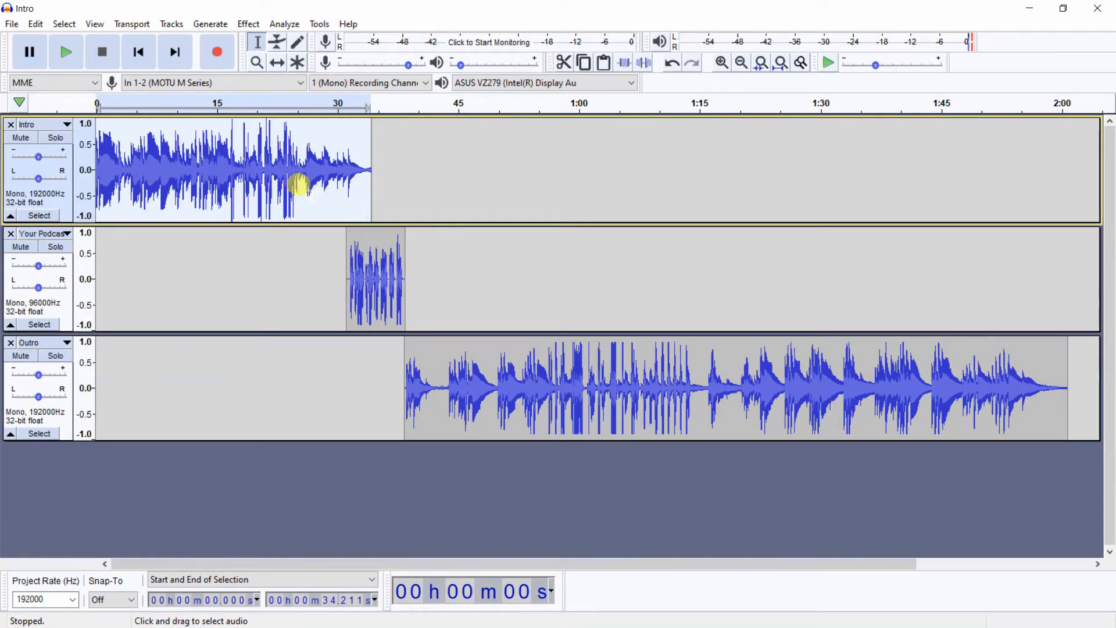
# Play the project from about 26 seconds to hear the ducked Intro lead into the podcast, and stop
pyautogui.click(309, 191)
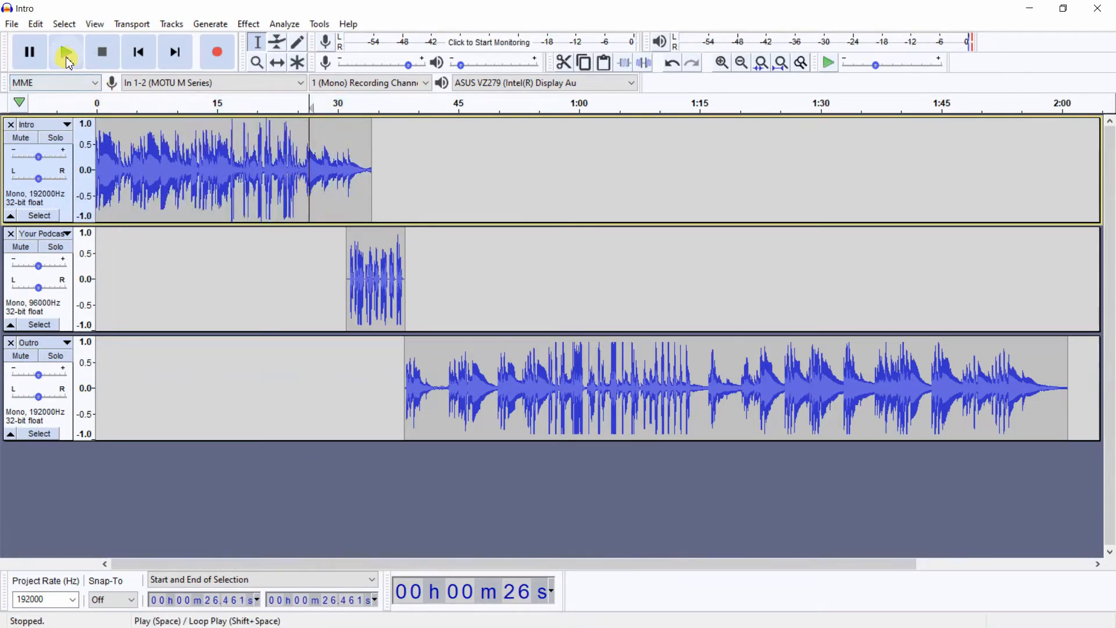
pyautogui.click(67, 55)
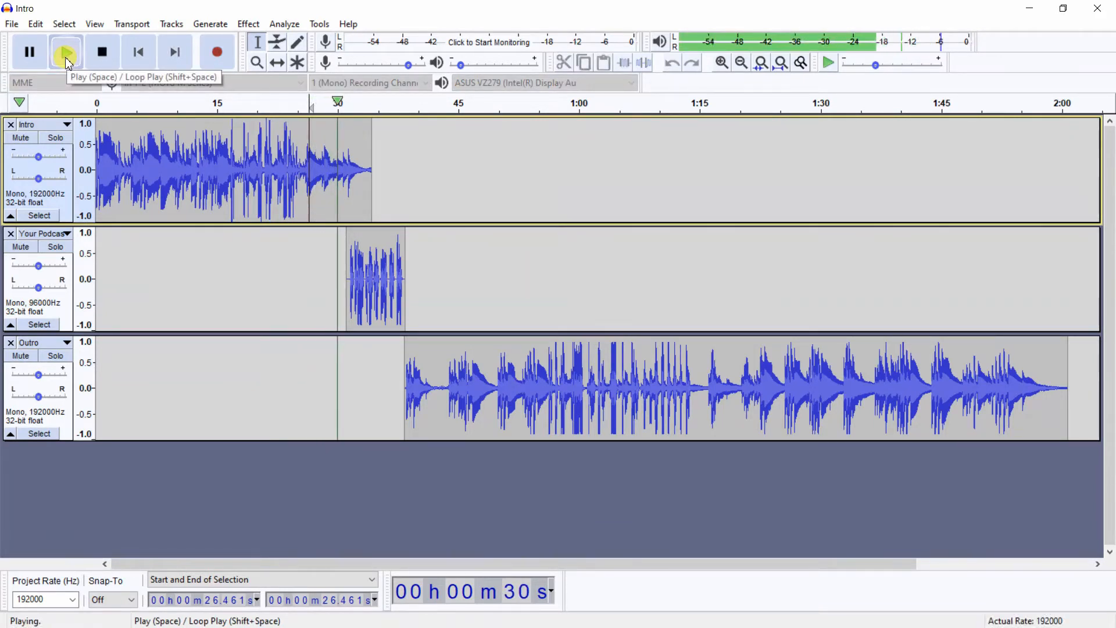
pyautogui.click(105, 53)
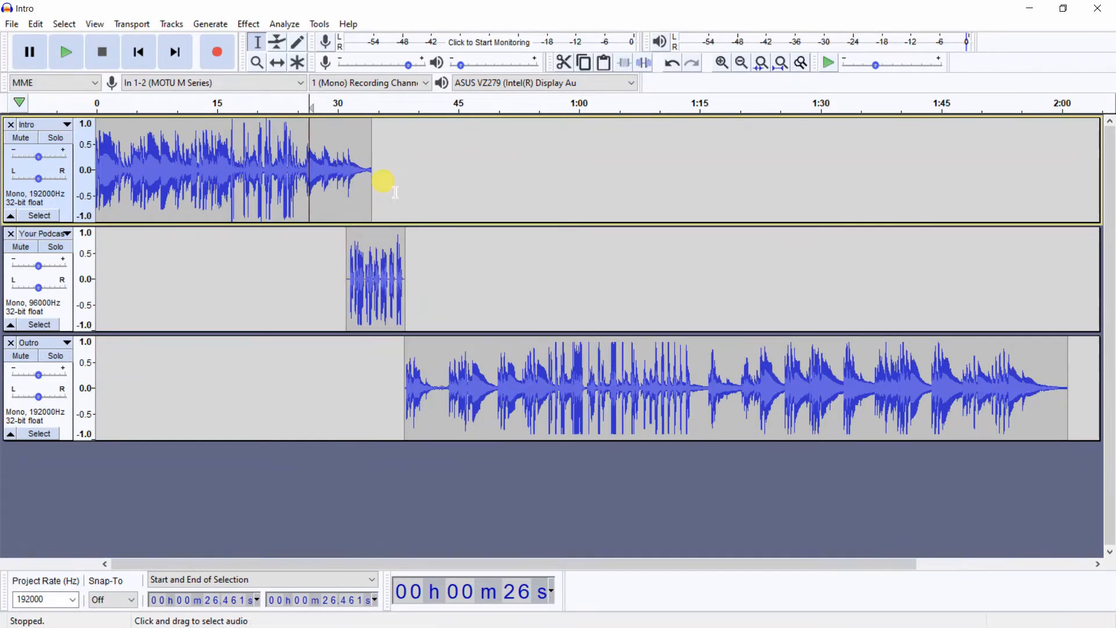
# Shift the Outro clip earlier to start at about 34.9 seconds, overlapping the end of the Your Podcast clip
pyautogui.click(550, 255)
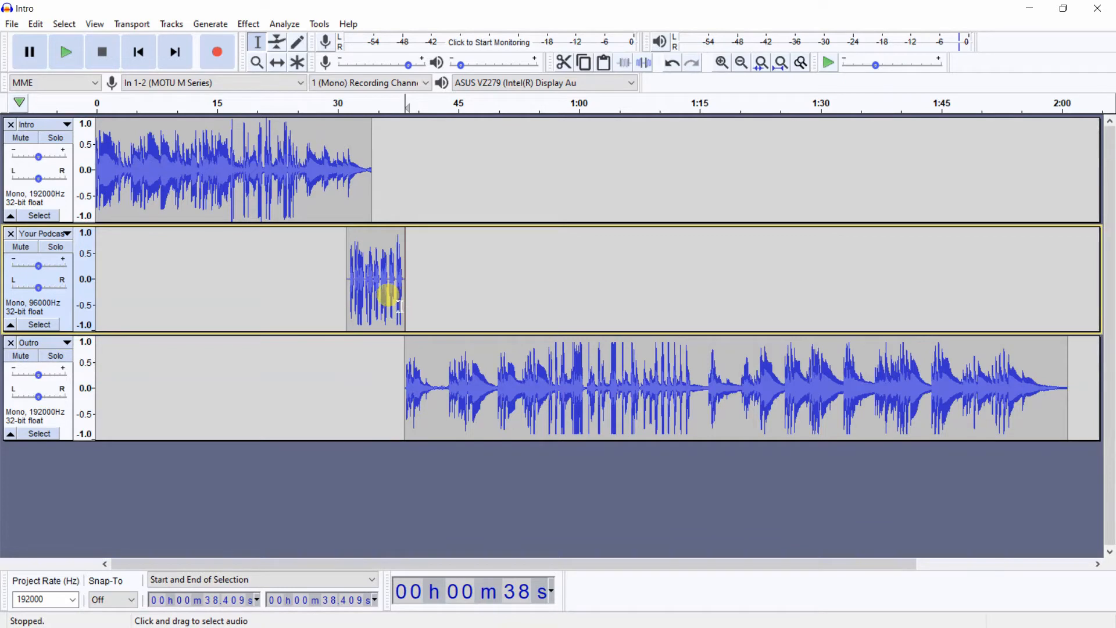
pyautogui.click(280, 66)
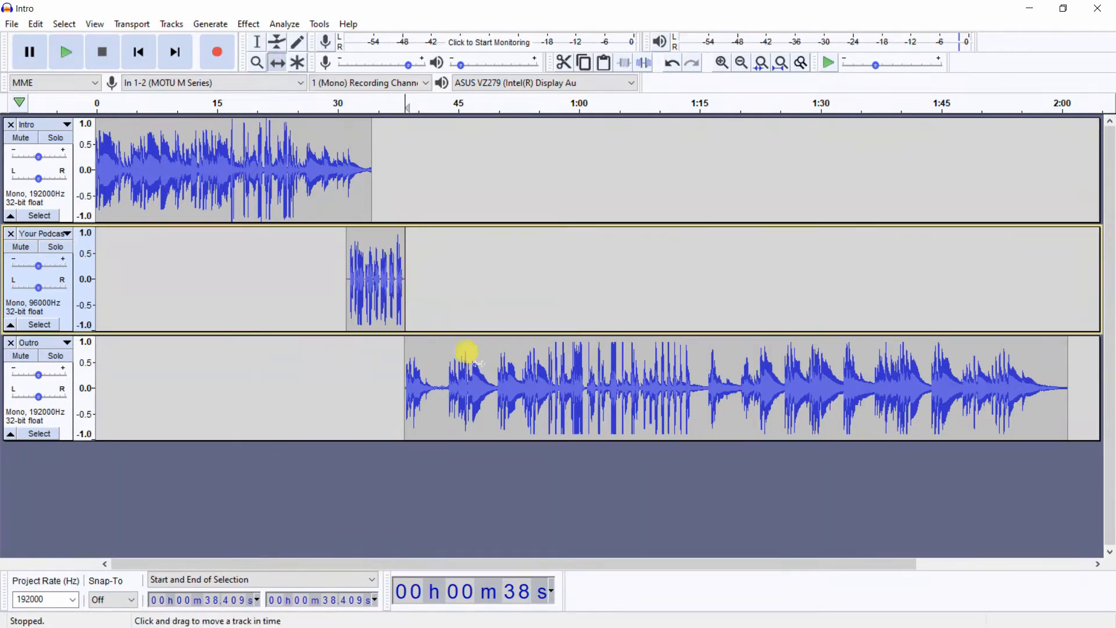
pyautogui.moveTo(539, 380); pyautogui.dragTo(498, 361)
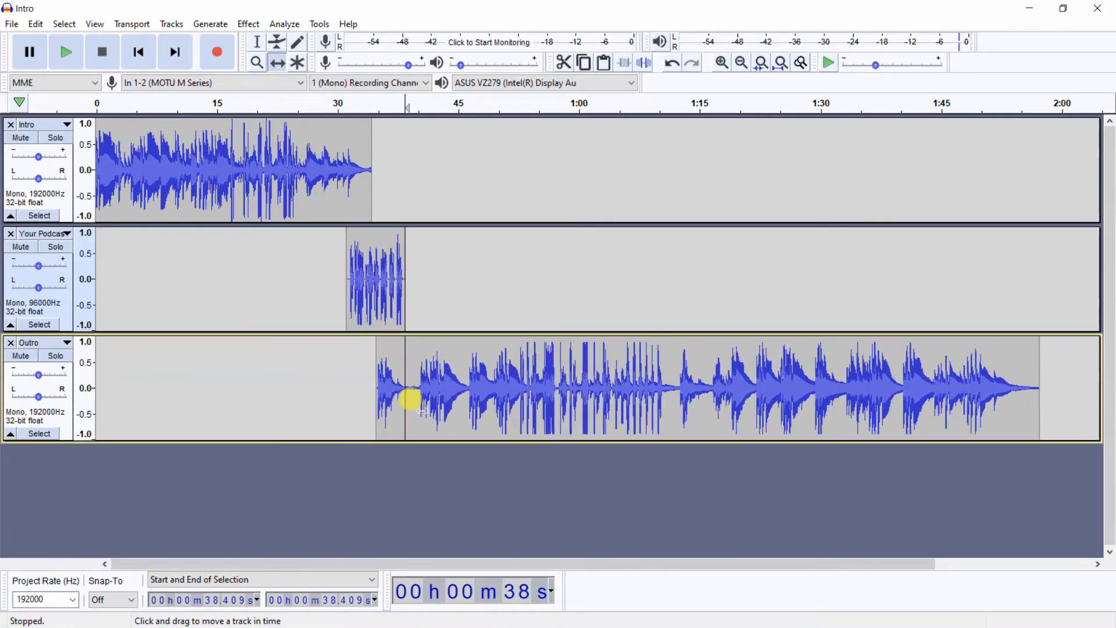
# Apply Fade In twice to the start of the Outro clip, from 34.887 s to 38.409 s
pyautogui.click(256, 43)
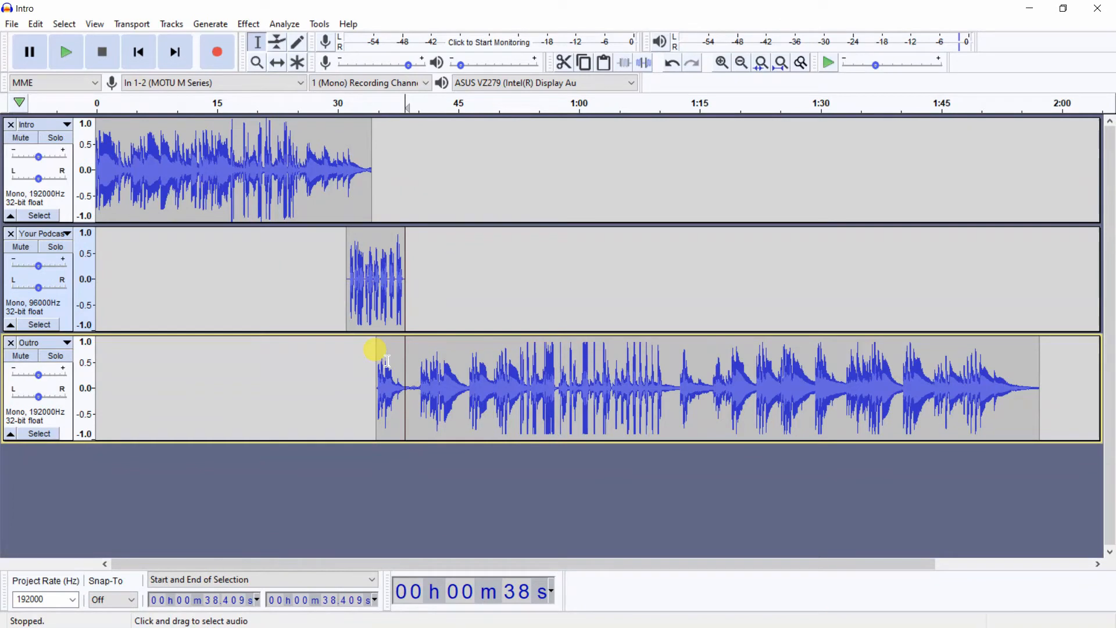
pyautogui.moveTo(381, 362); pyautogui.dragTo(405, 381)
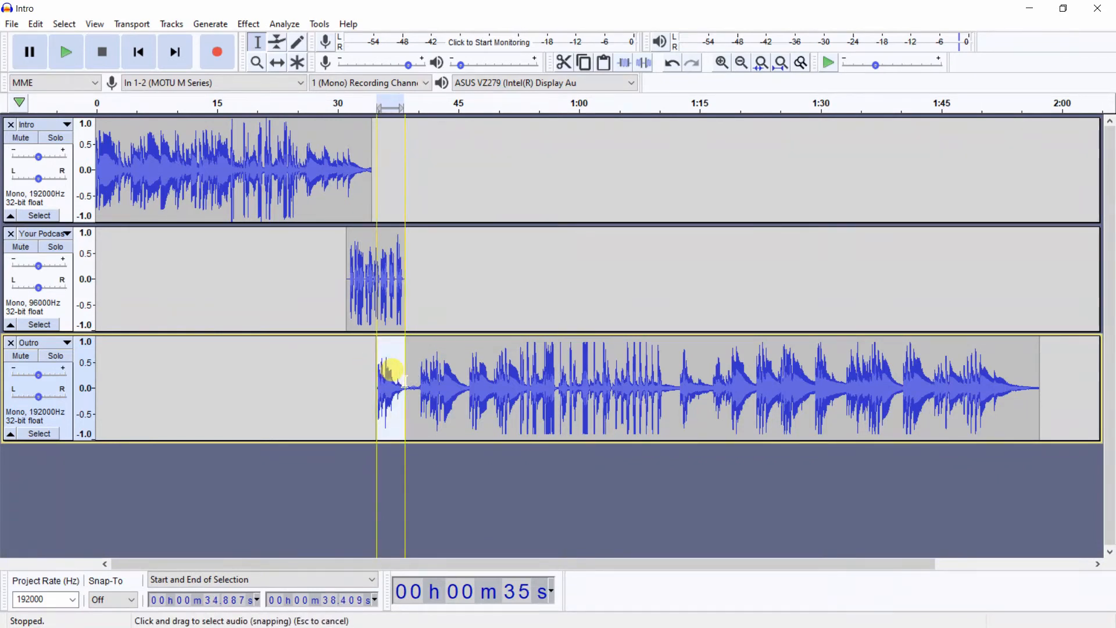
pyautogui.moveTo(405, 381); pyautogui.dragTo(405, 382)
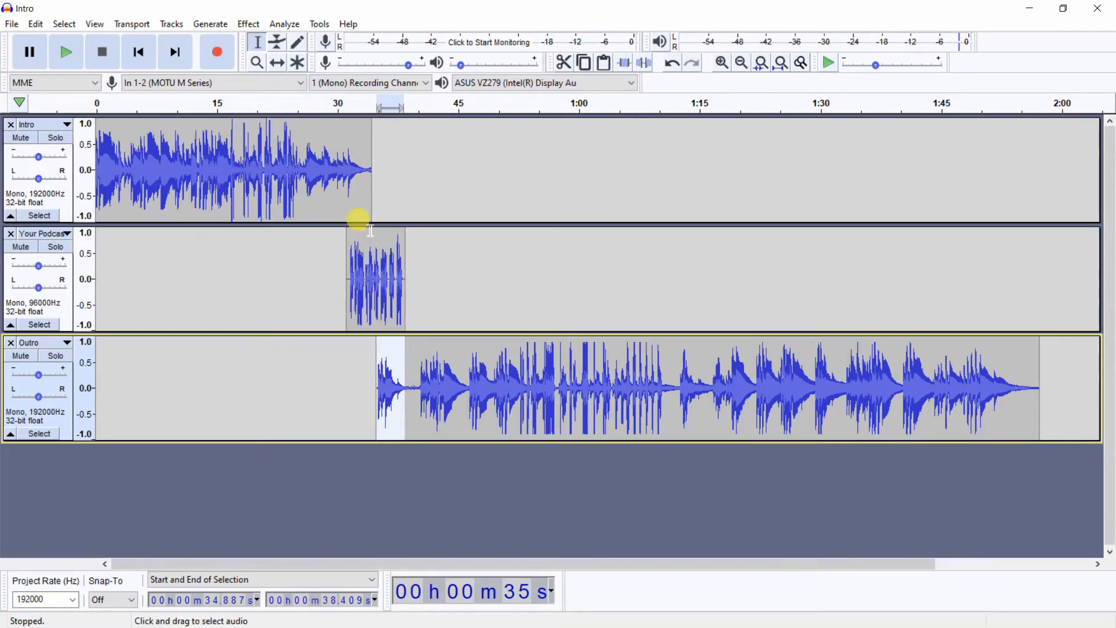
pyautogui.click(250, 24)
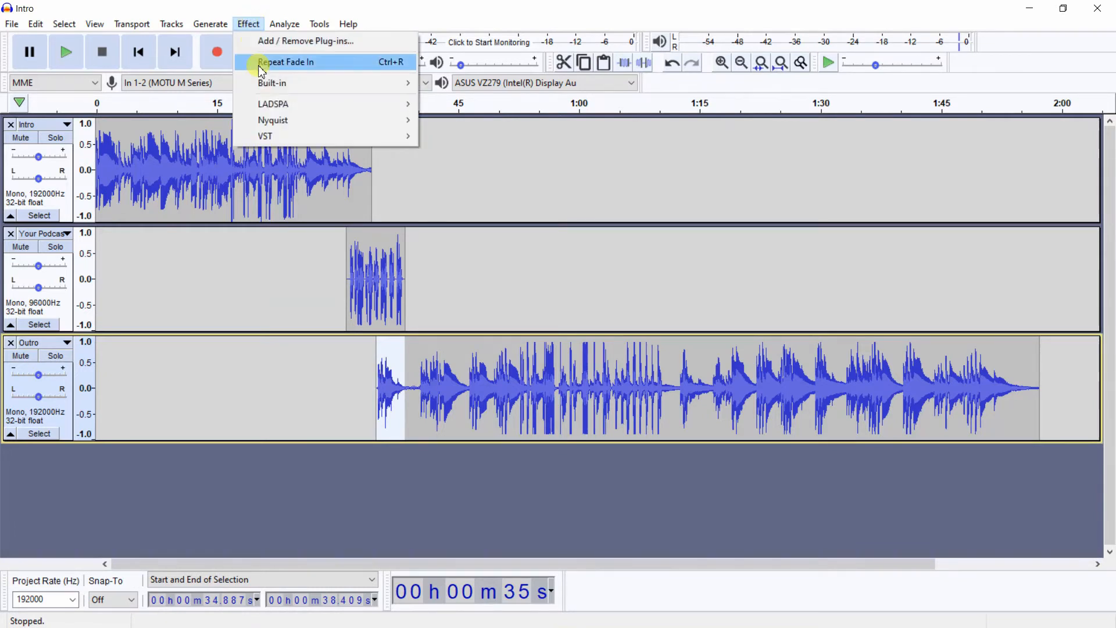
pyautogui.moveTo(268, 83)
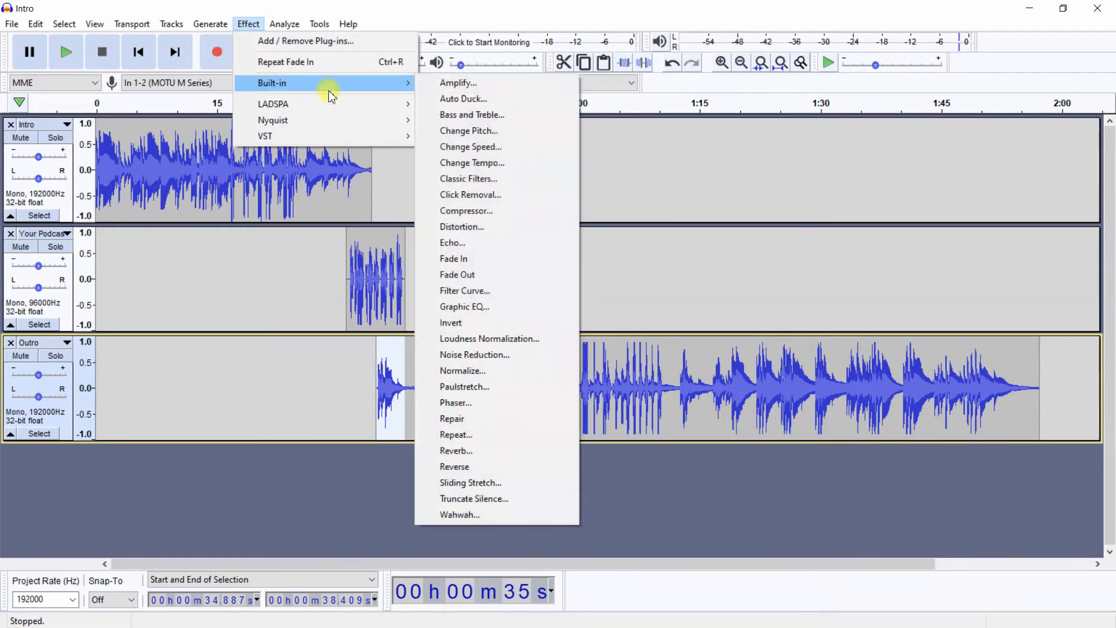
pyautogui.click(493, 261)
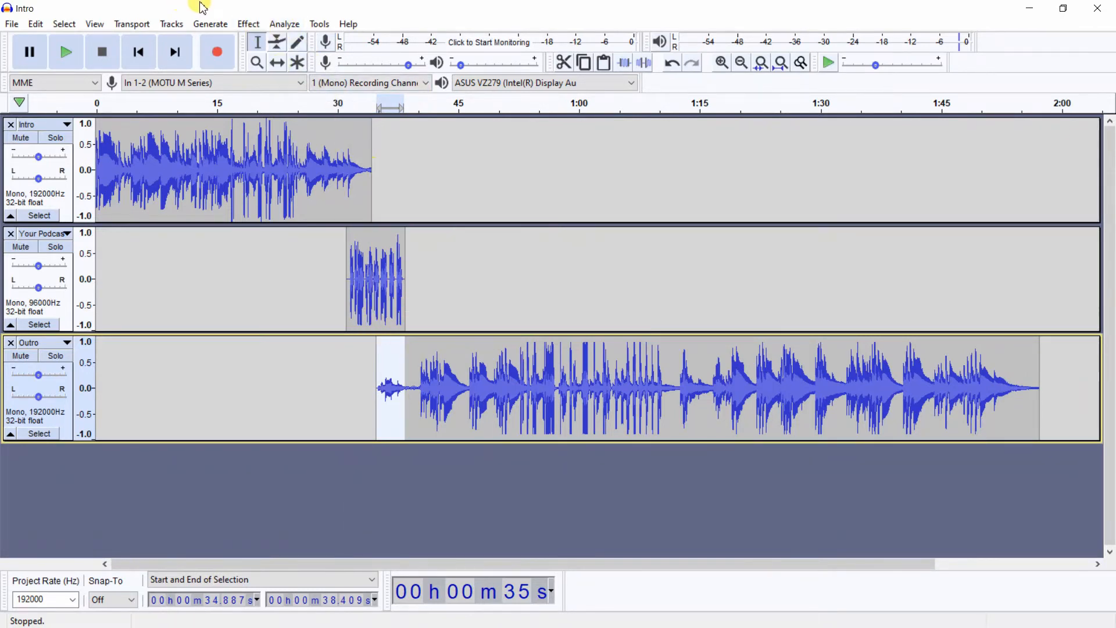
pyautogui.click(248, 24)
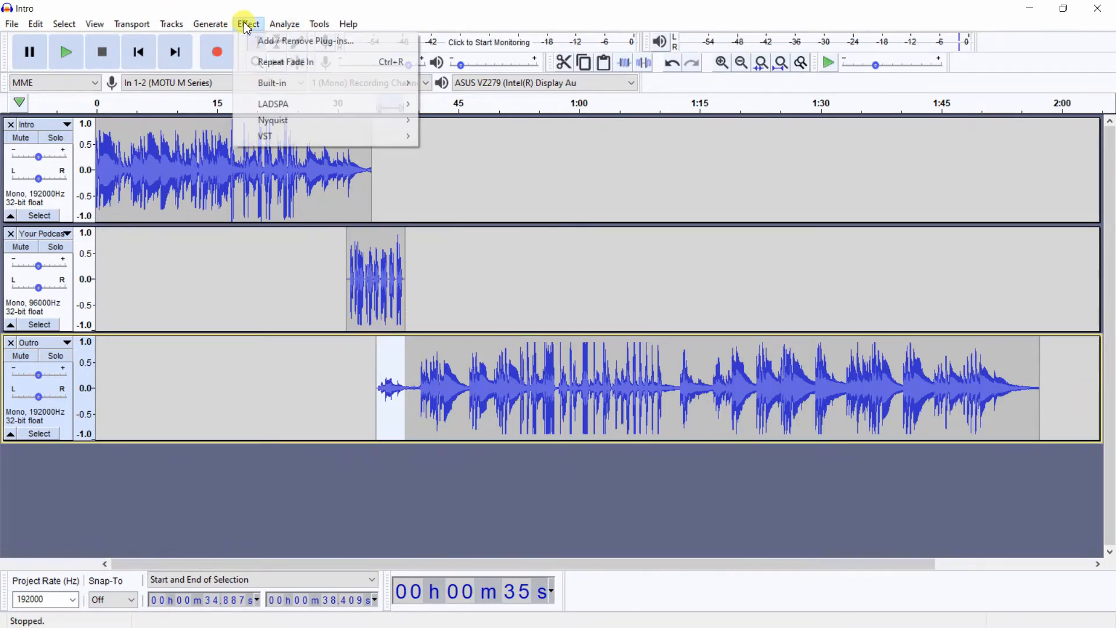
pyautogui.click(271, 60)
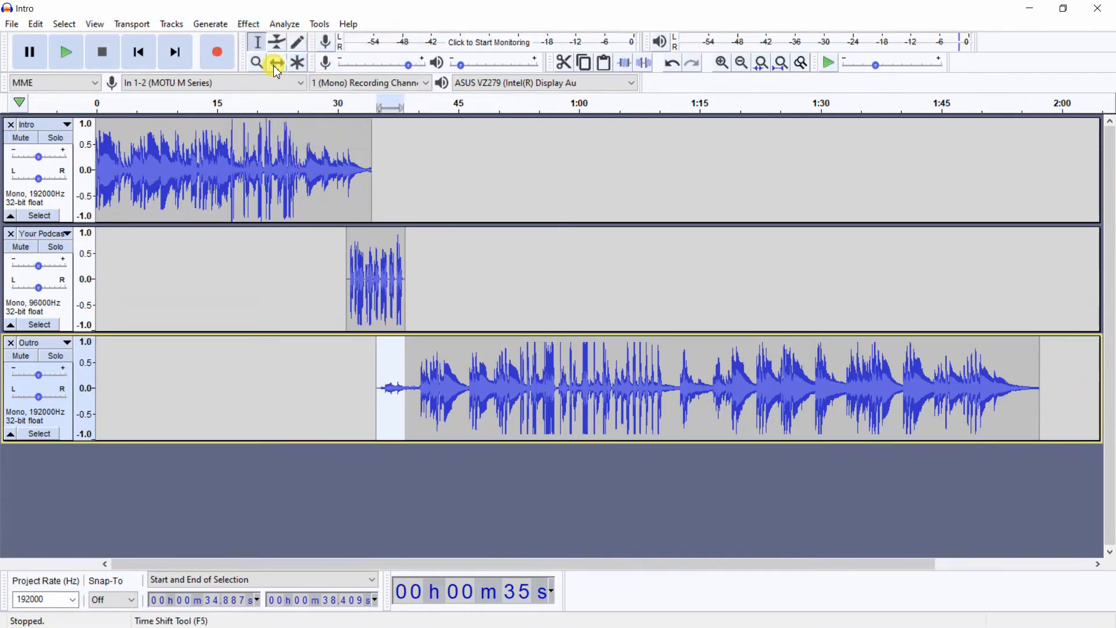
# Play the transition from the end of the Intro clip to hear the faded-in Outro start, and stop
pyautogui.click(374, 188)
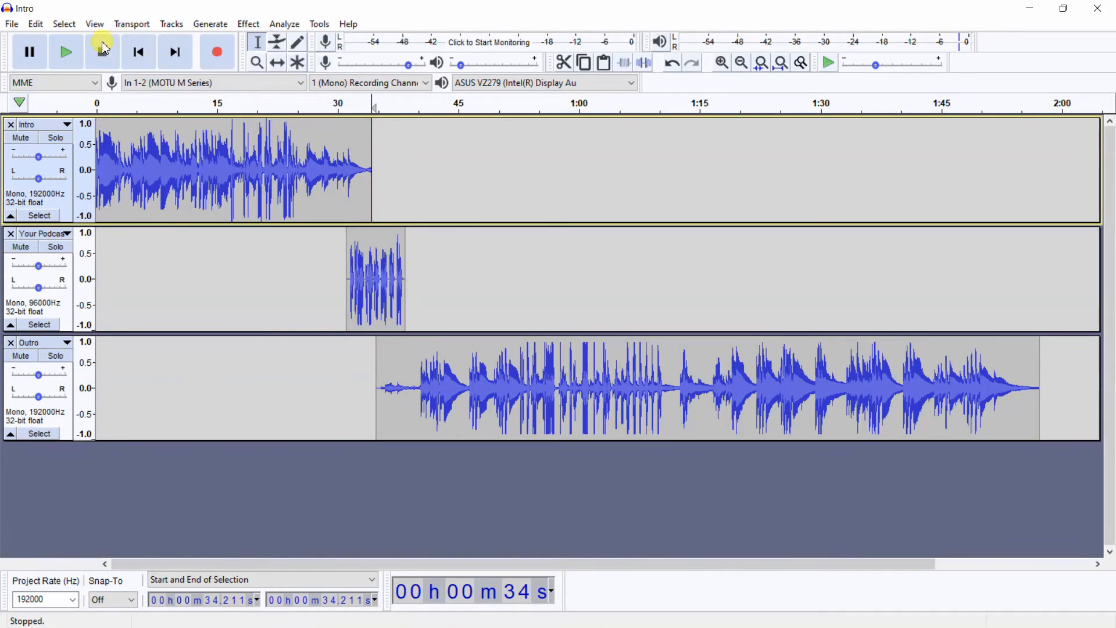
pyautogui.click(68, 53)
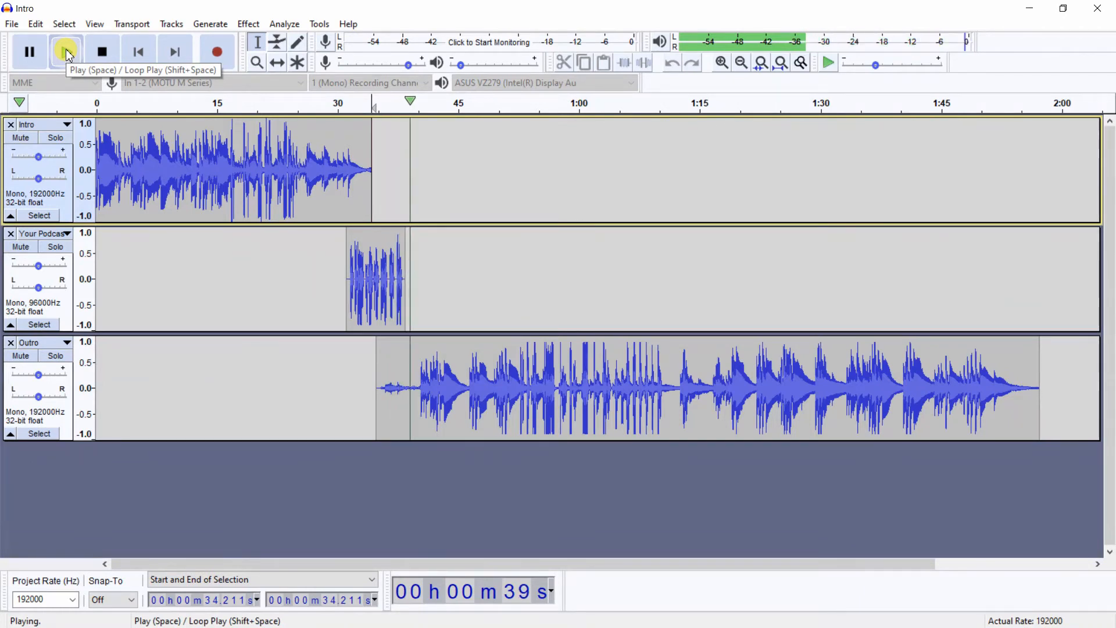
pyautogui.click(104, 51)
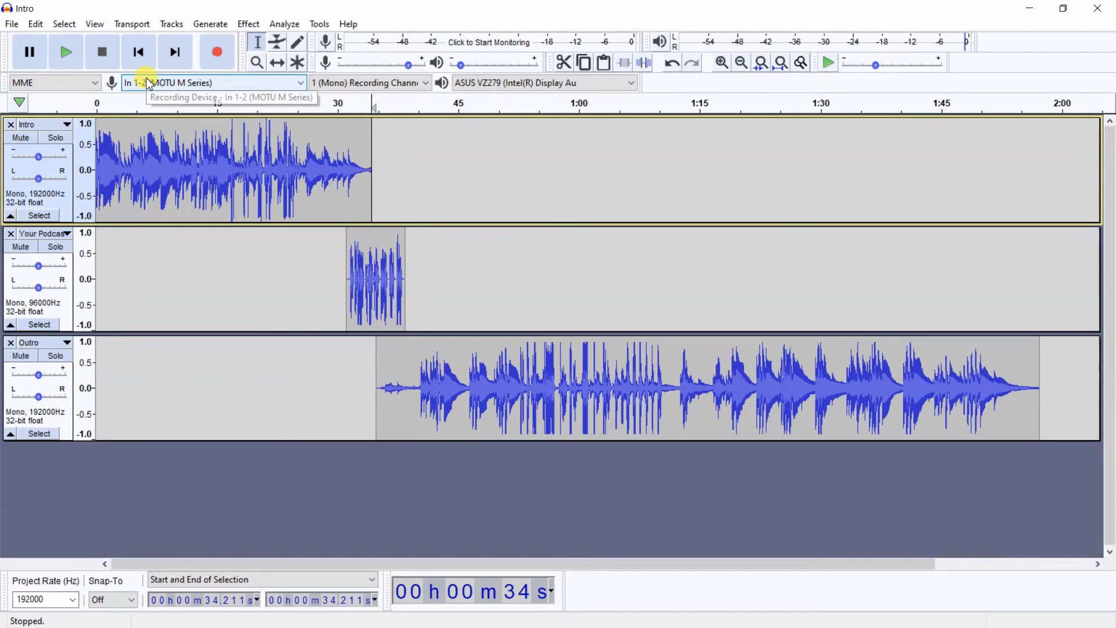
# Undo both Fade In effects on the start of the Outro clip
pyautogui.click(35, 24)
pyautogui.click(51, 42)
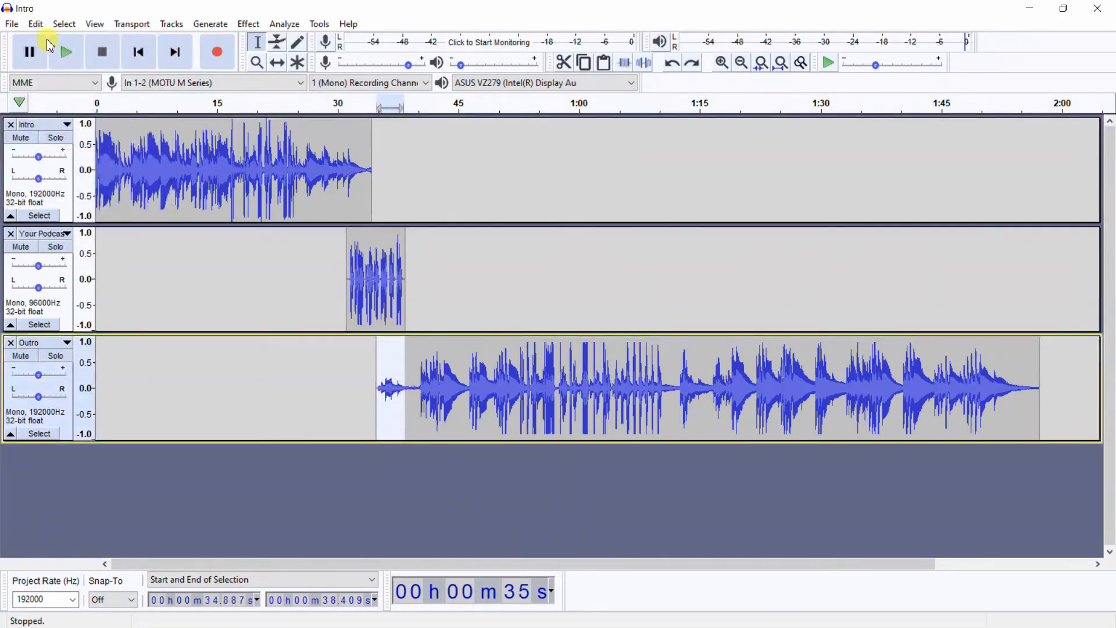
pyautogui.click(36, 27)
pyautogui.click(60, 41)
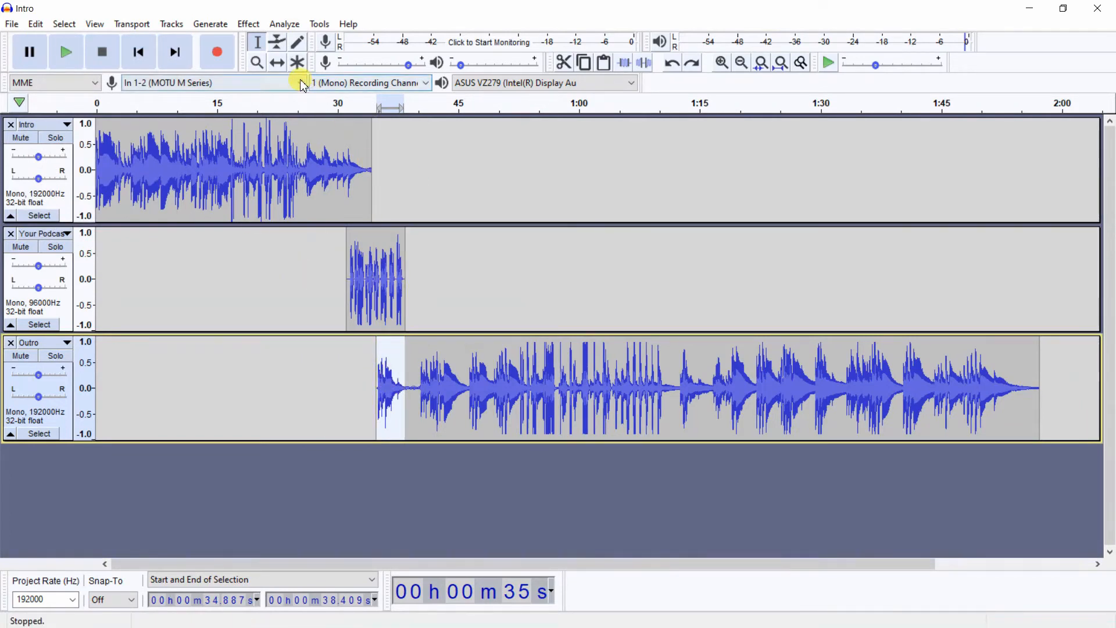
# Amplify the selected start of the Outro clip by -3.0 dB and repeat the effect once
pyautogui.click(249, 26)
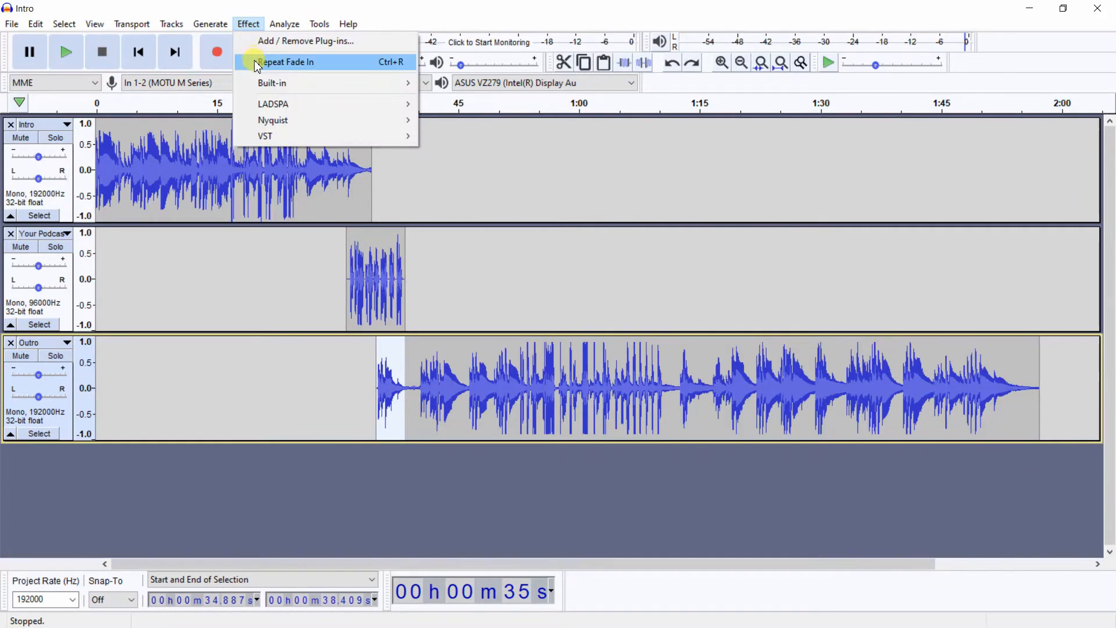
pyautogui.moveTo(266, 85)
pyautogui.click(464, 88)
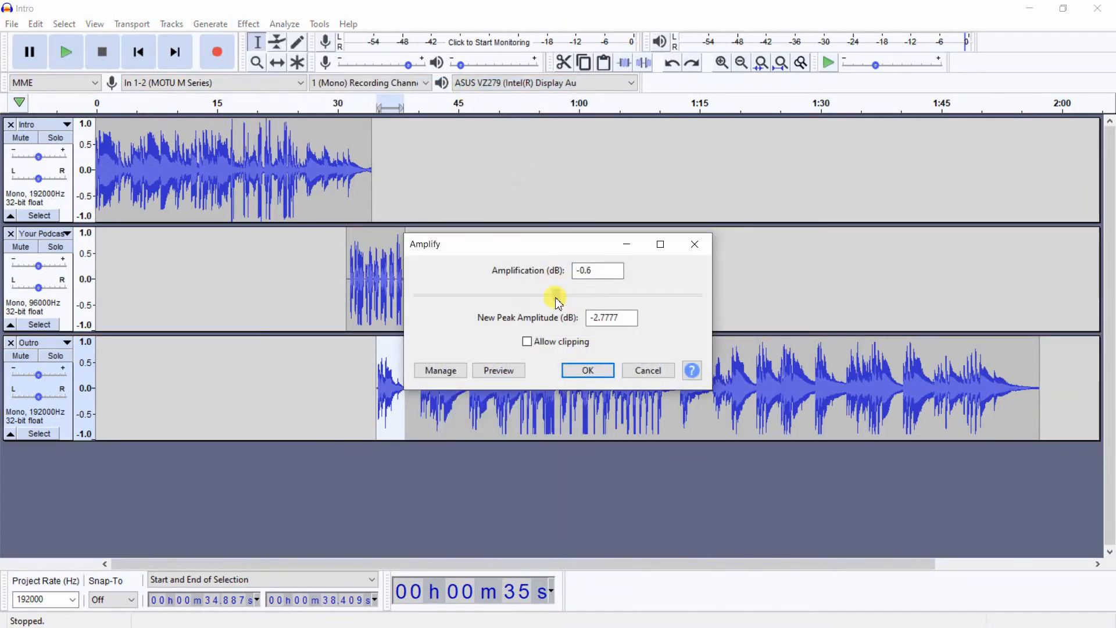
pyautogui.moveTo(594, 244); pyautogui.dragTo(825, 247)
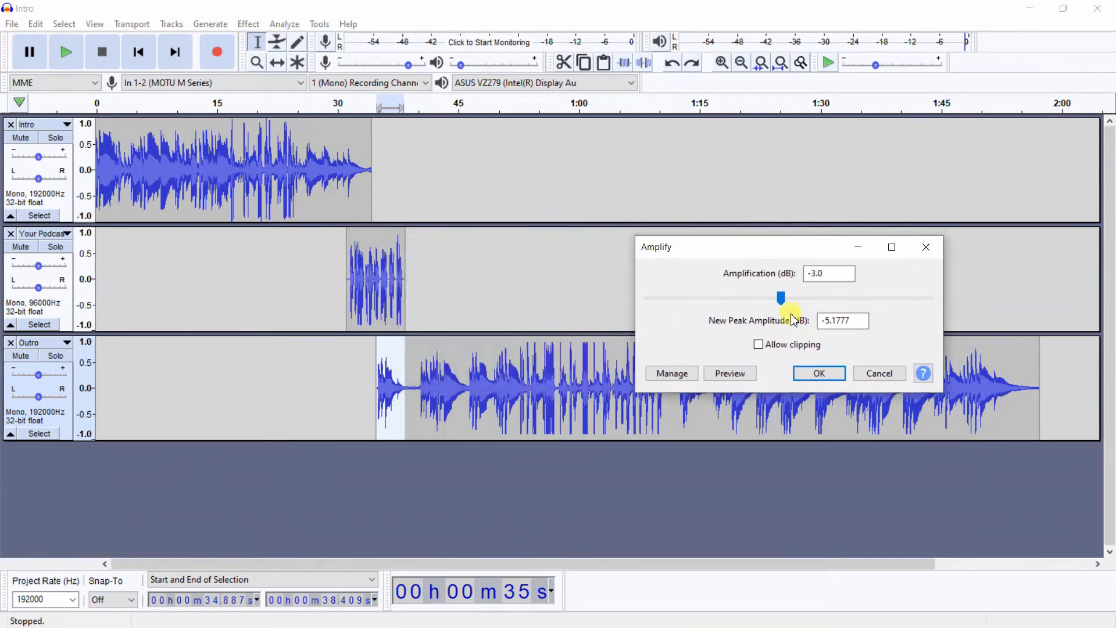
pyautogui.click(820, 374)
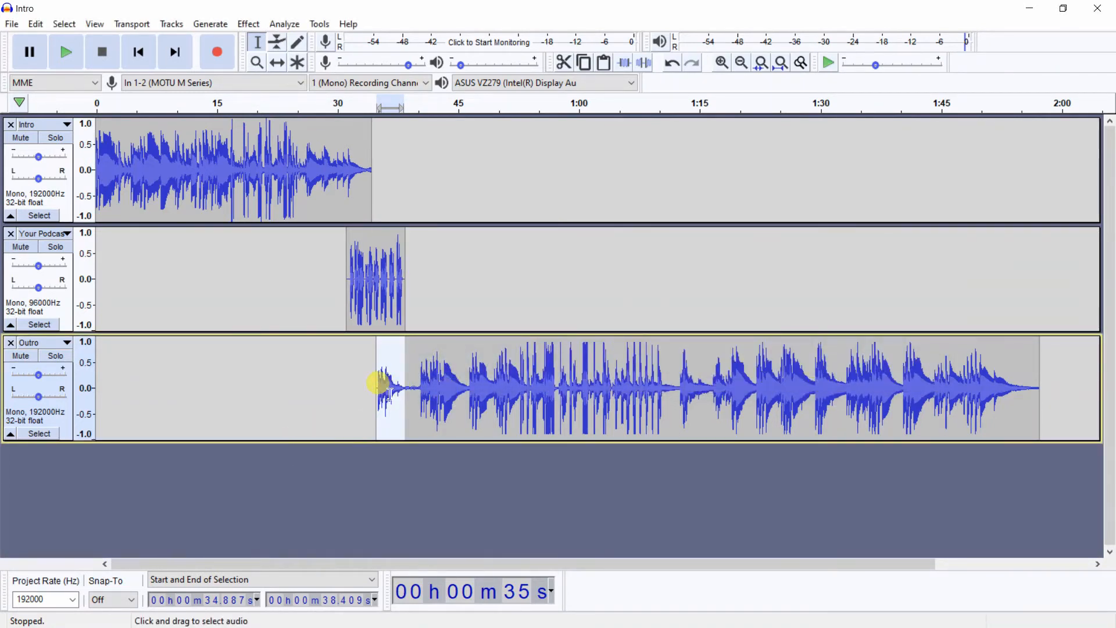
pyautogui.click(248, 25)
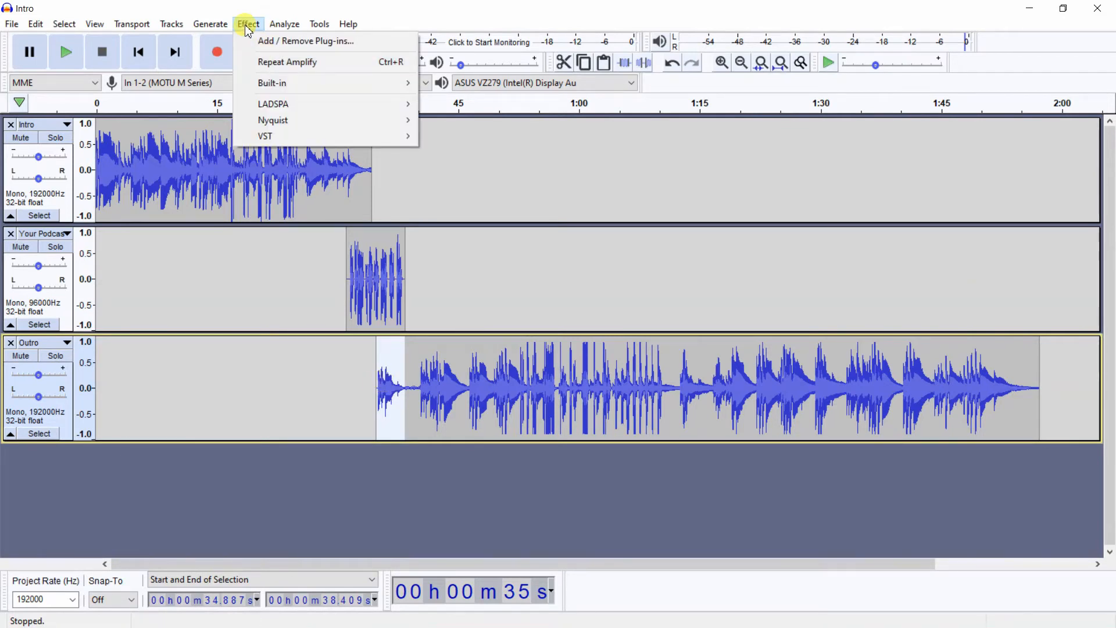
pyautogui.click(261, 62)
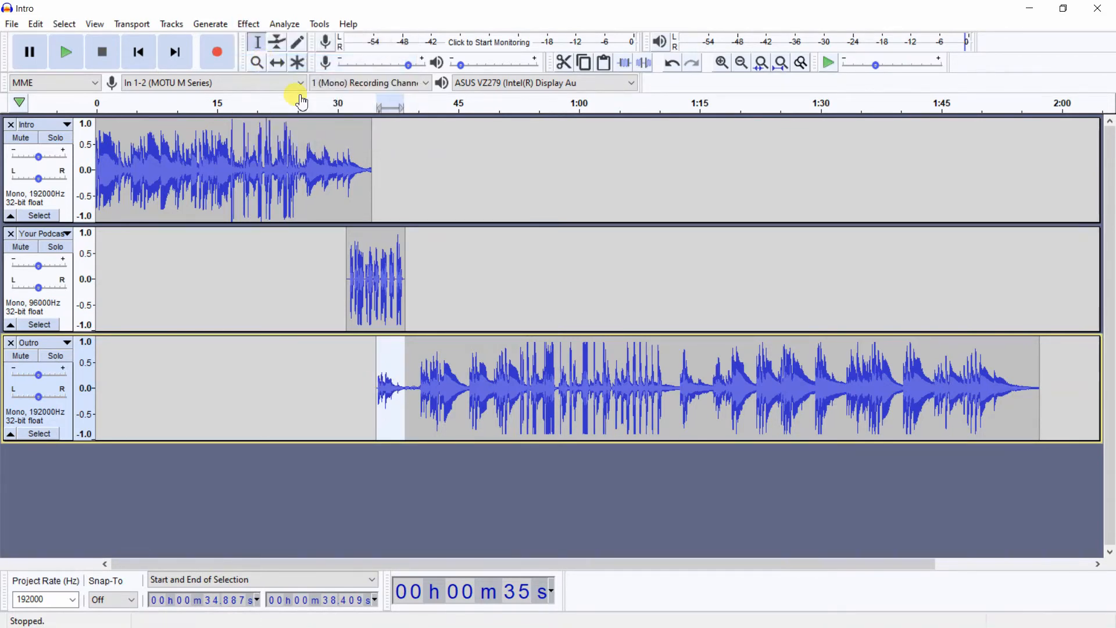
# Play from the end of the Intro clip to hear the quieter Outro start under the podcast, and stop
pyautogui.click(371, 221)
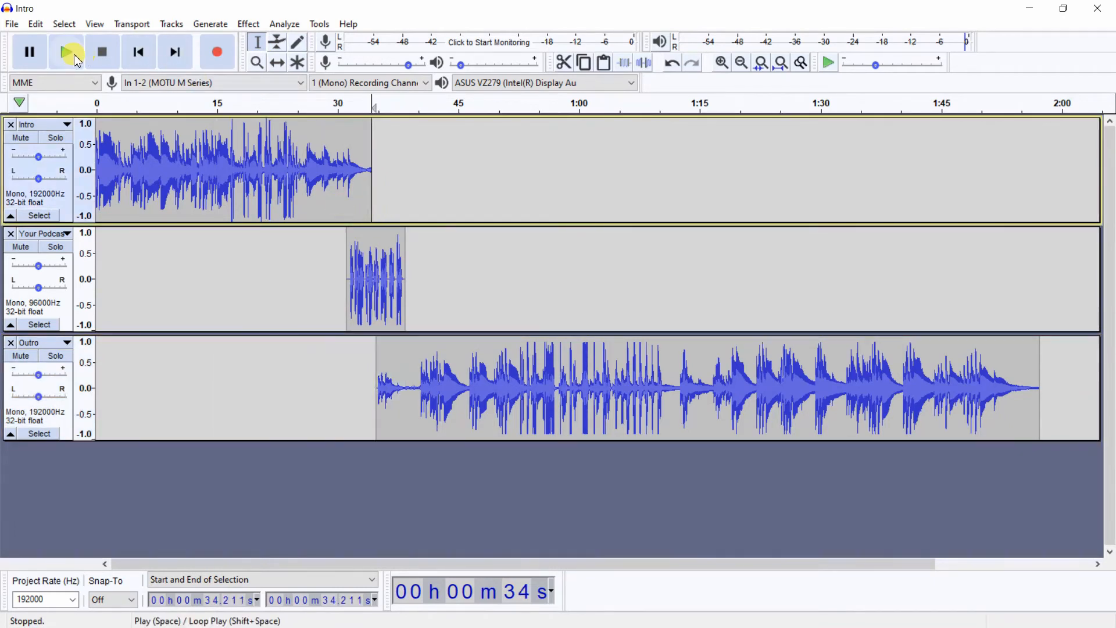
pyautogui.click(69, 52)
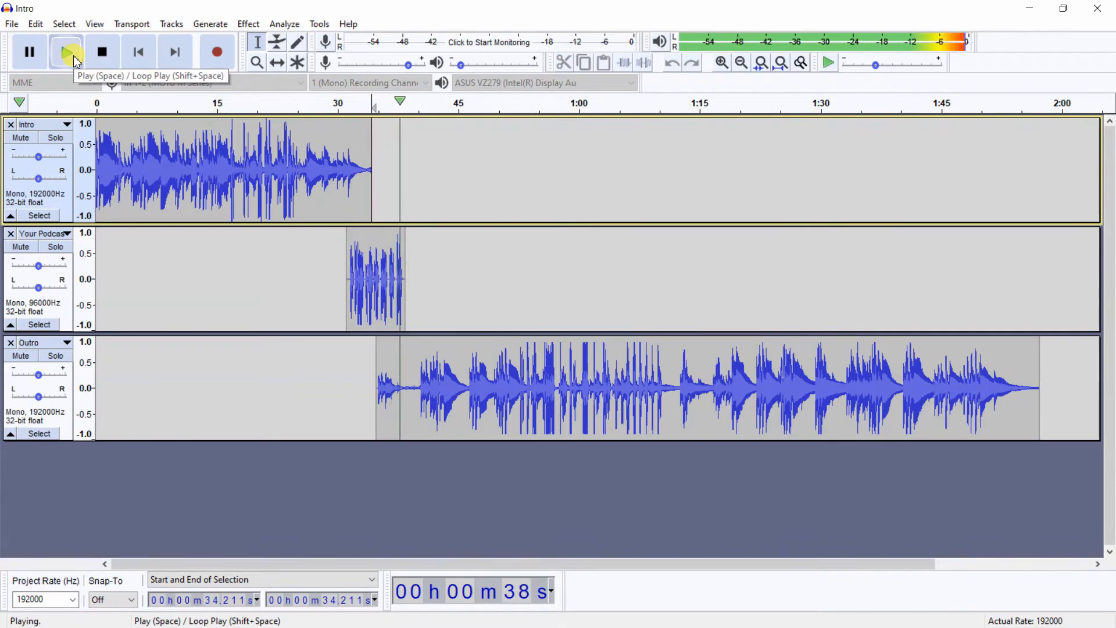
pyautogui.click(104, 53)
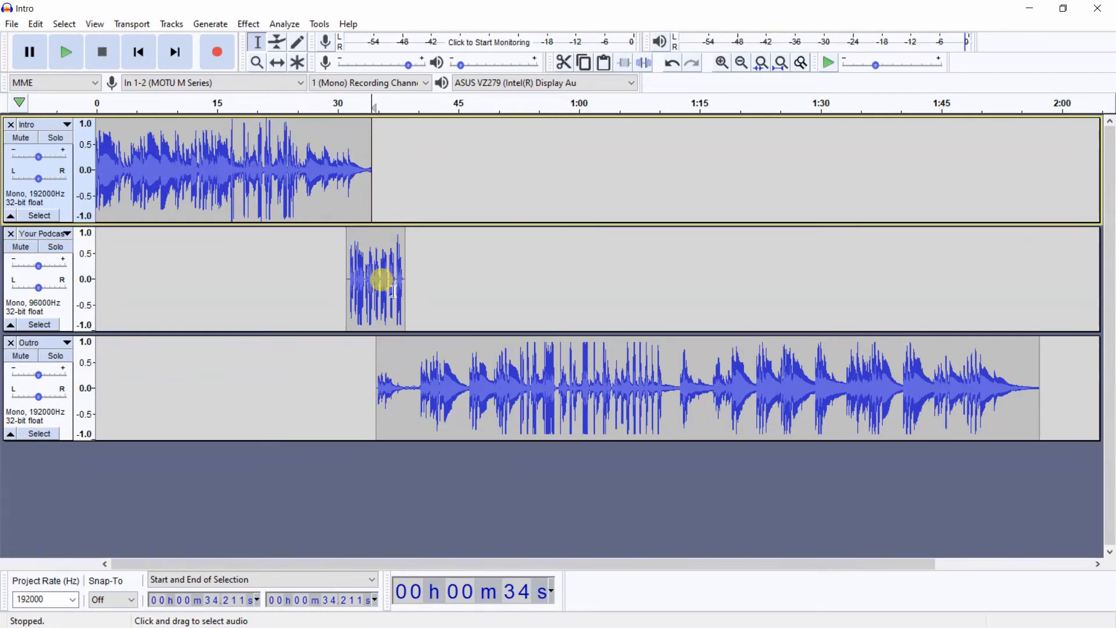
# Undo both Amplify effects on the start of the Outro clip
pyautogui.click(39, 24)
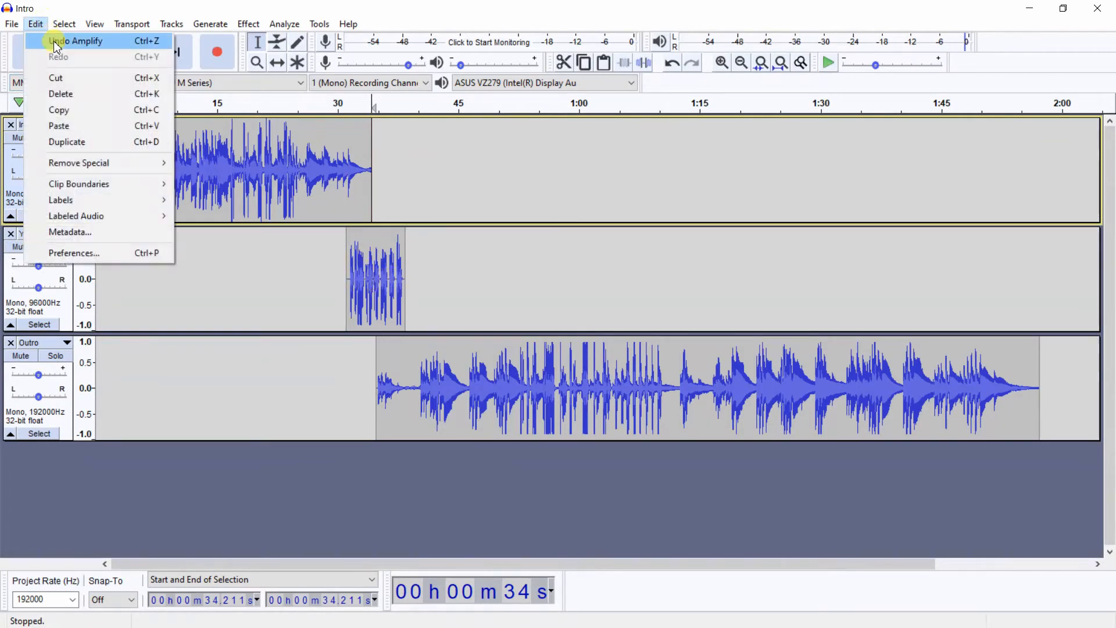
pyautogui.click(56, 41)
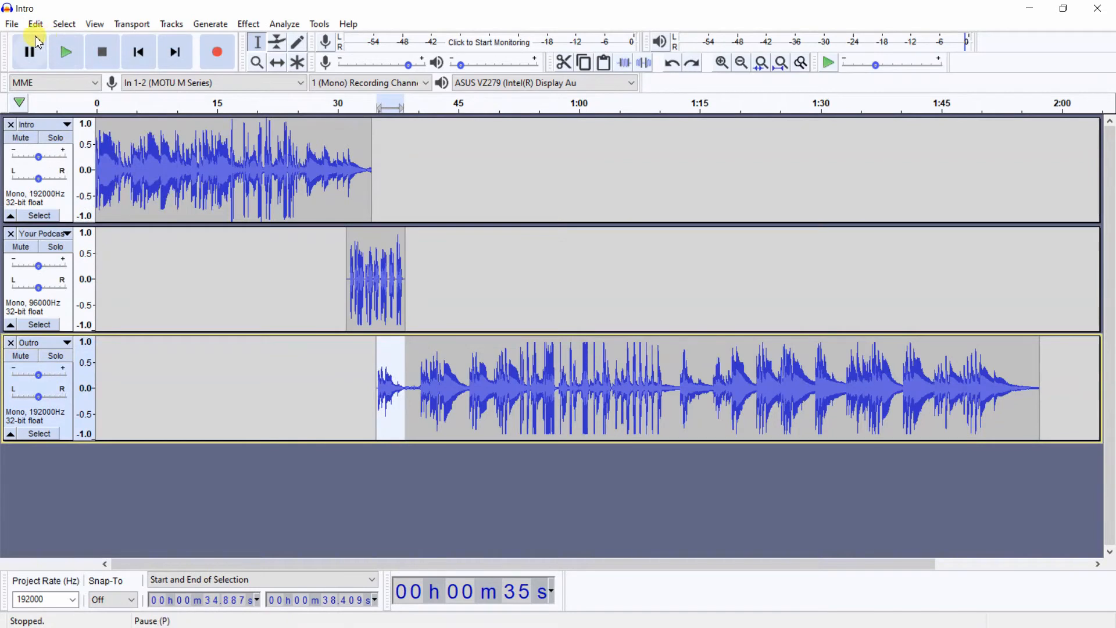
pyautogui.click(35, 28)
pyautogui.click(56, 41)
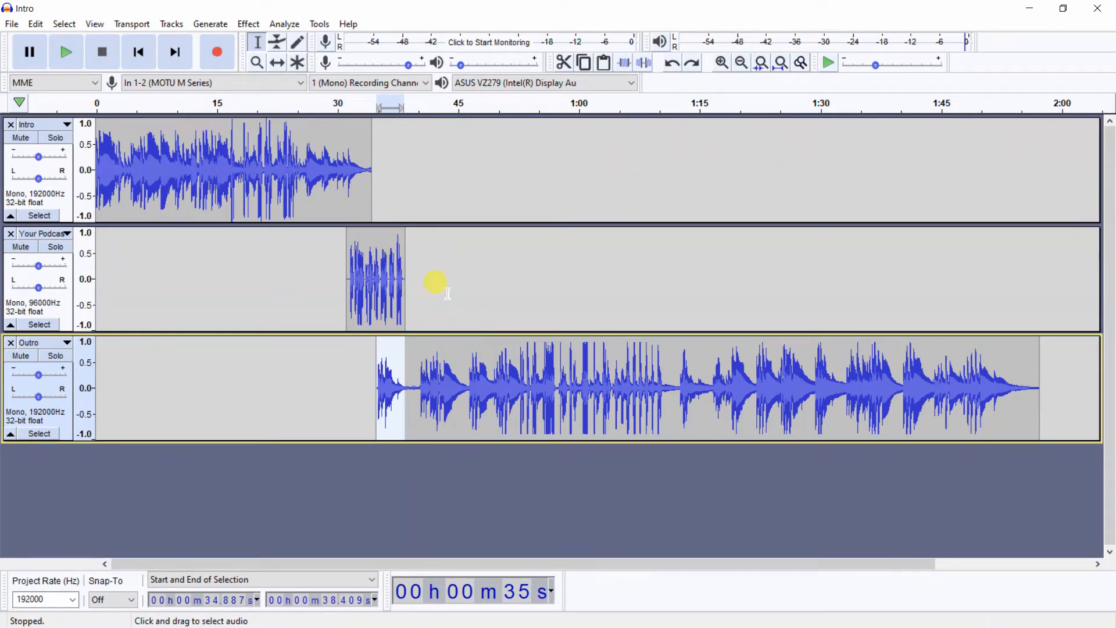
# Move the Outro track up one place so it sits directly above the podcast track
pyautogui.click(473, 360)
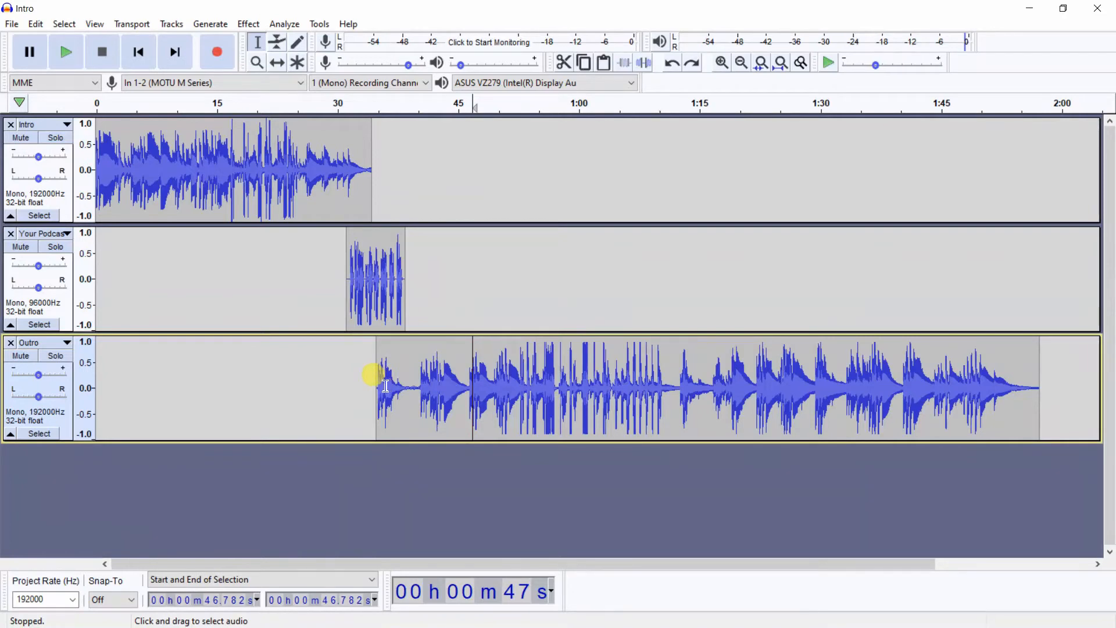
pyautogui.moveTo(386, 387); pyautogui.dragTo(414, 389)
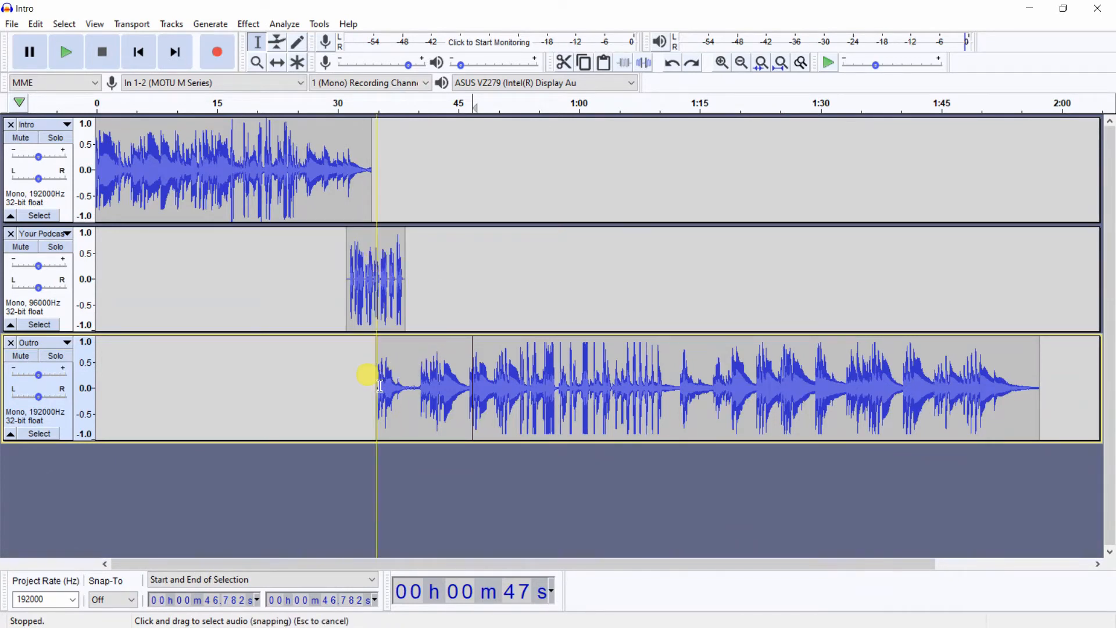
pyautogui.click(67, 344)
pyautogui.moveTo(68, 348)
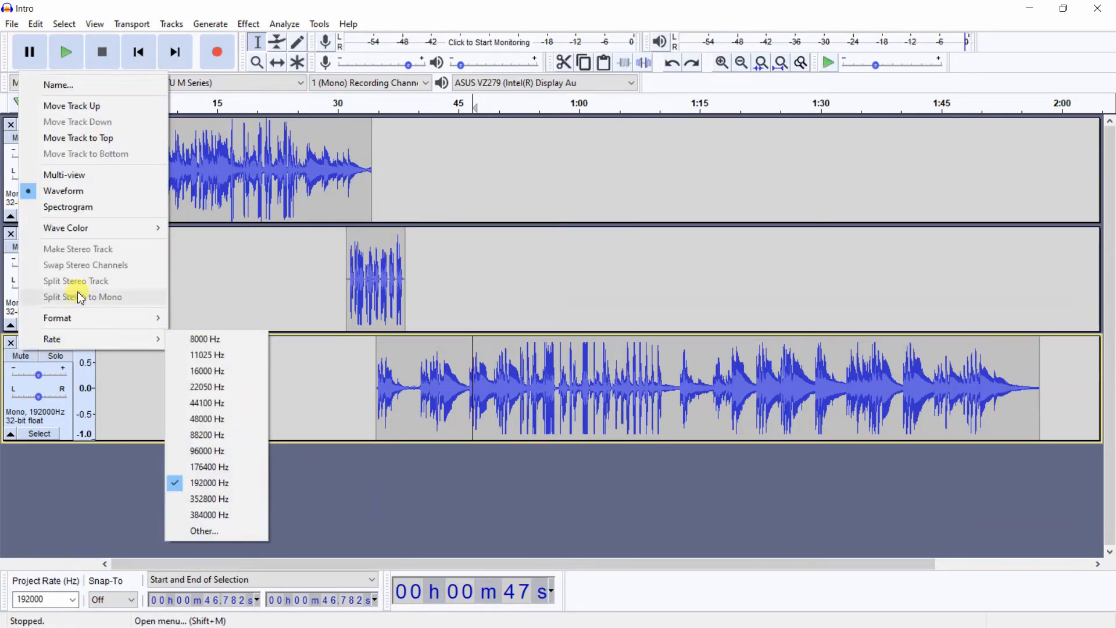
pyautogui.click(86, 109)
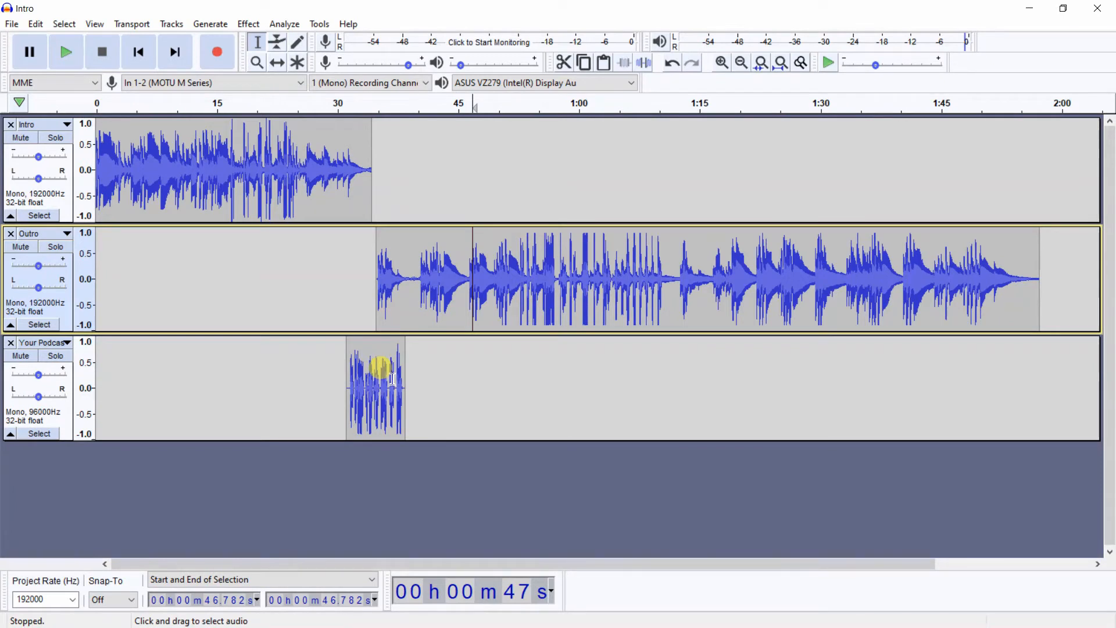
# Select the whole Outro clip and apply Auto Duck with the factory Defaults preset, using a duck amount of -12 dB
pyautogui.doubleClick(445, 283)
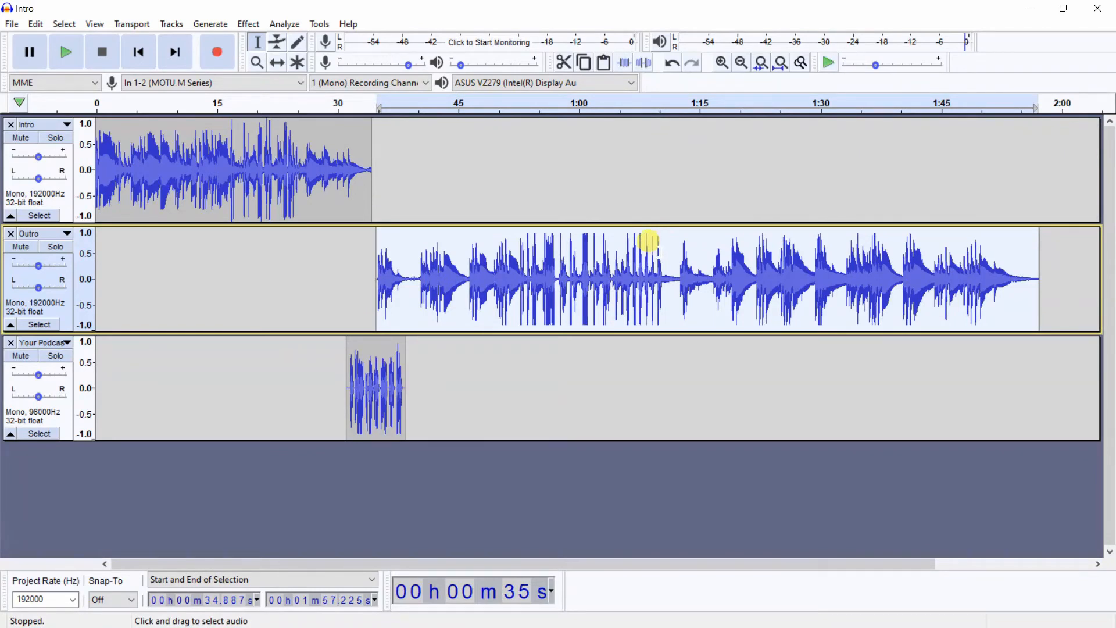
pyautogui.click(248, 24)
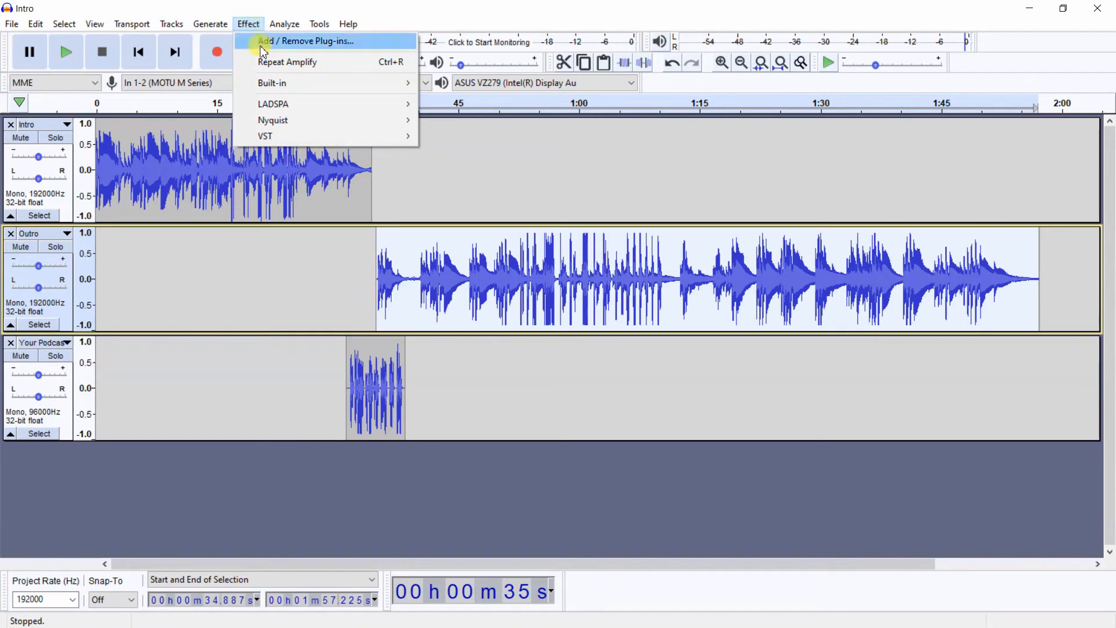
pyautogui.moveTo(267, 83)
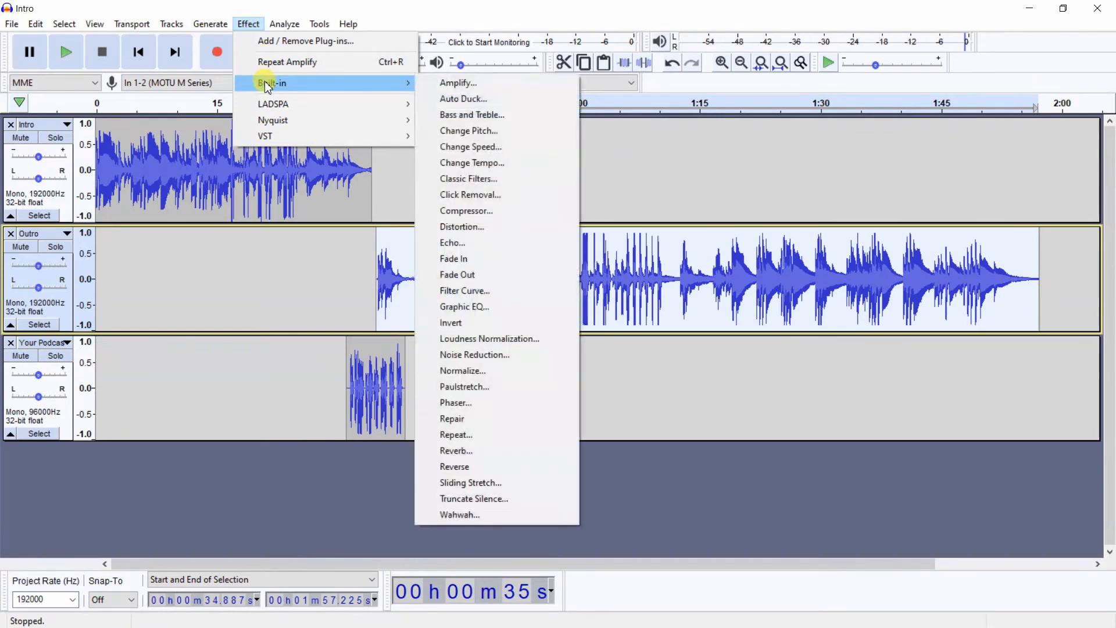
pyautogui.click(493, 100)
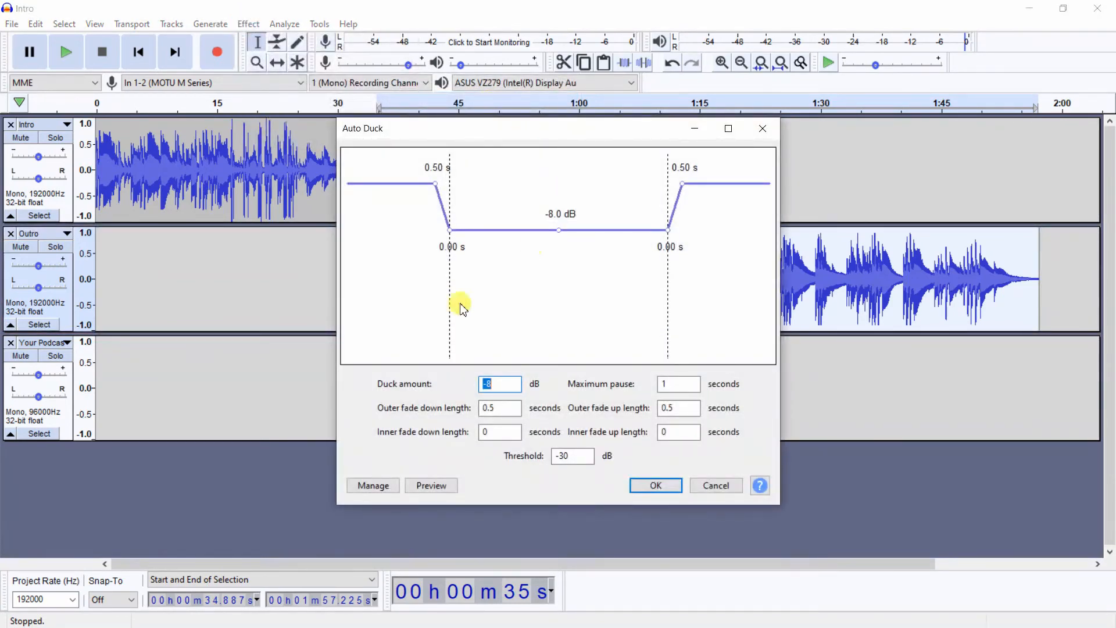
pyautogui.click(383, 488)
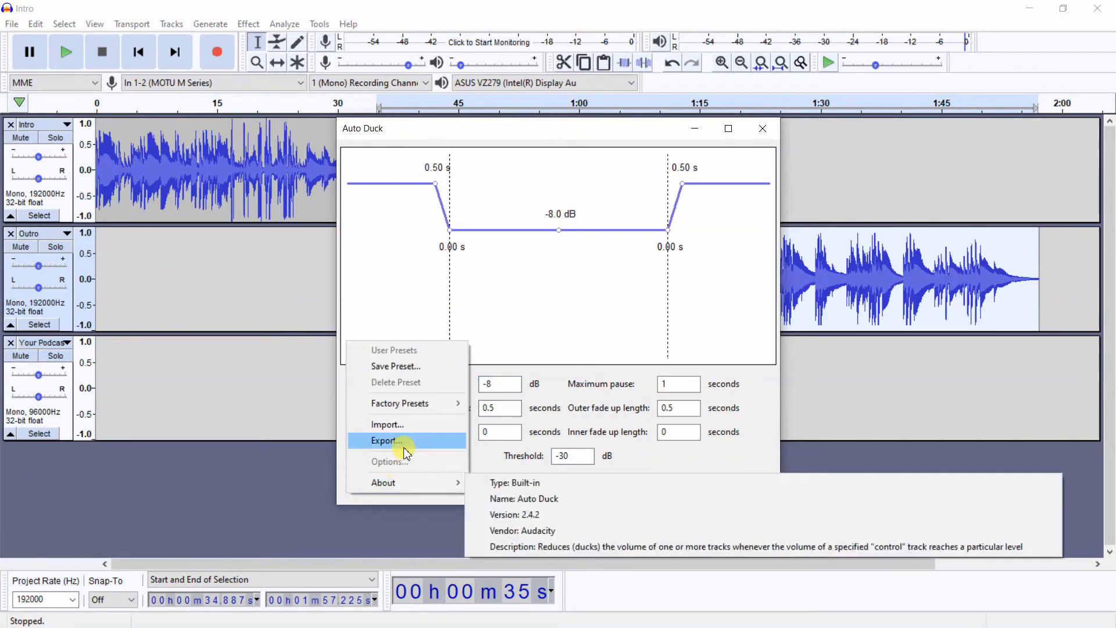
pyautogui.moveTo(419, 407)
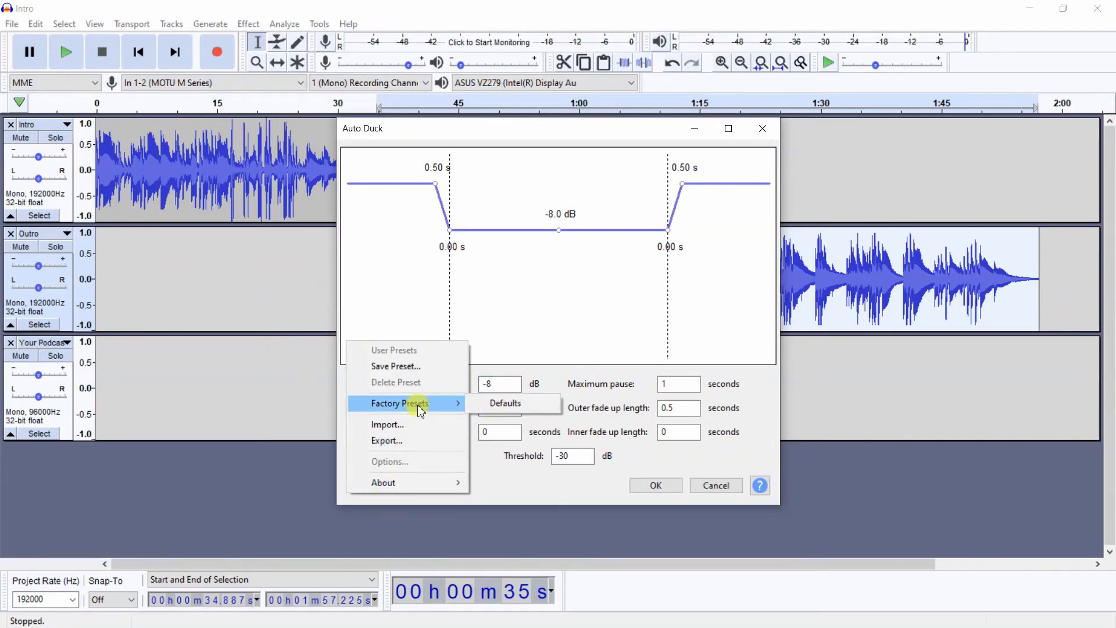
pyautogui.click(501, 404)
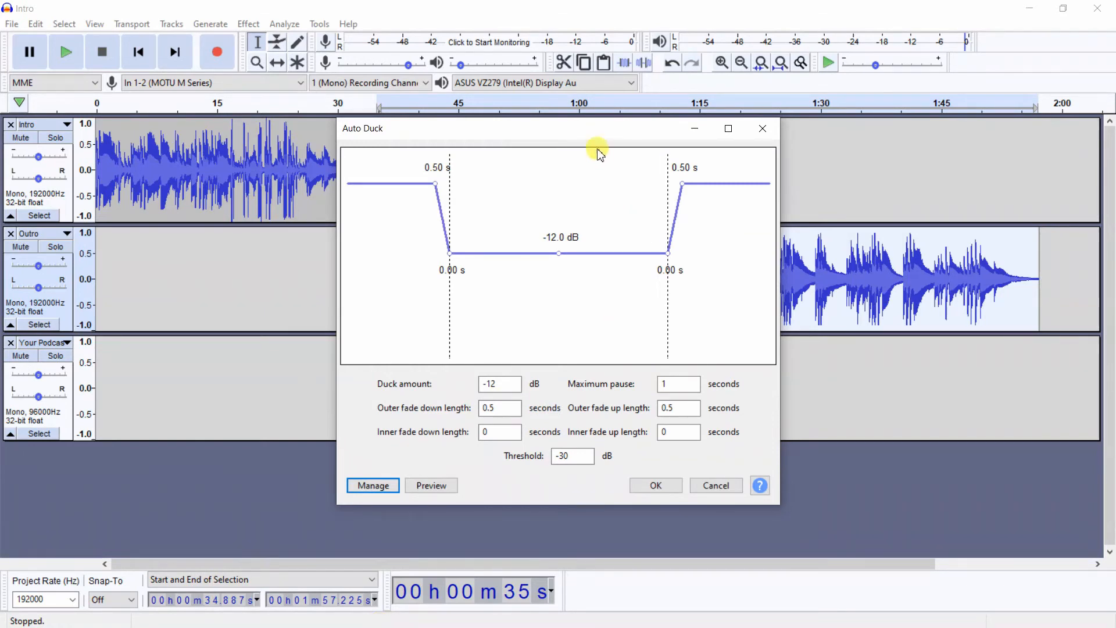
pyautogui.moveTo(593, 138); pyautogui.dragTo(852, 135)
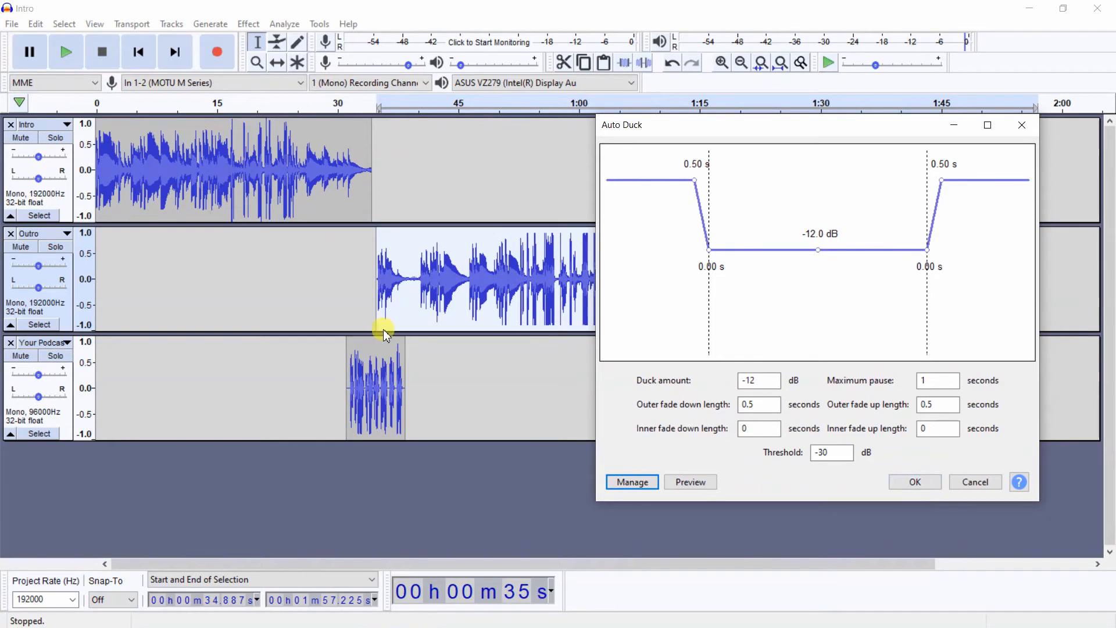
pyautogui.click(916, 483)
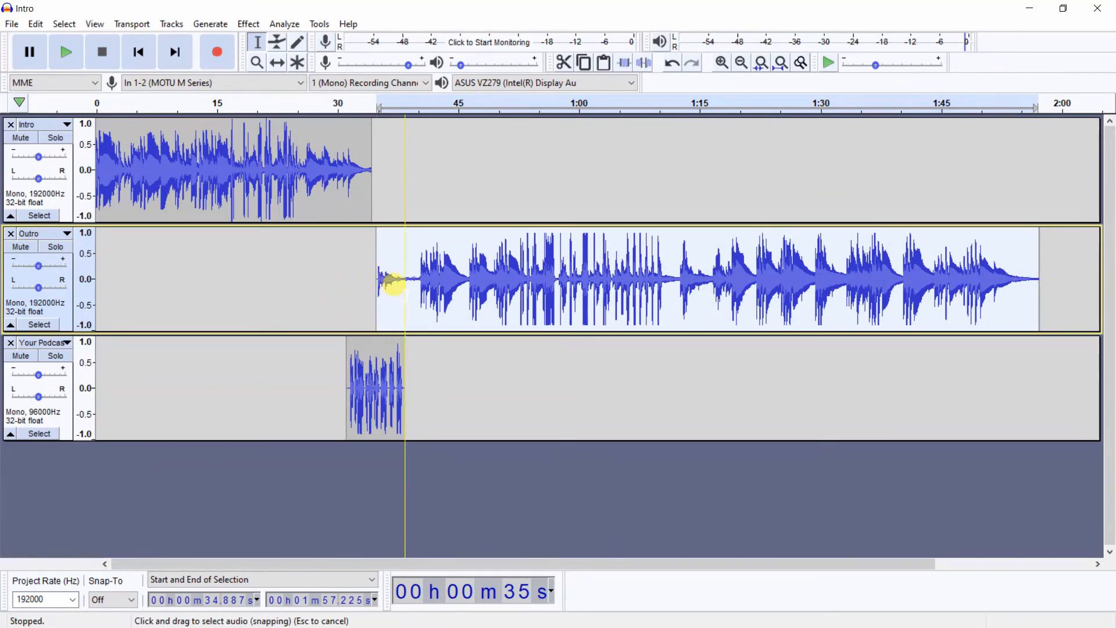
# Undo Auto Duck and redo it to compare the Outro waveform with and without ducking
pyautogui.click(36, 23)
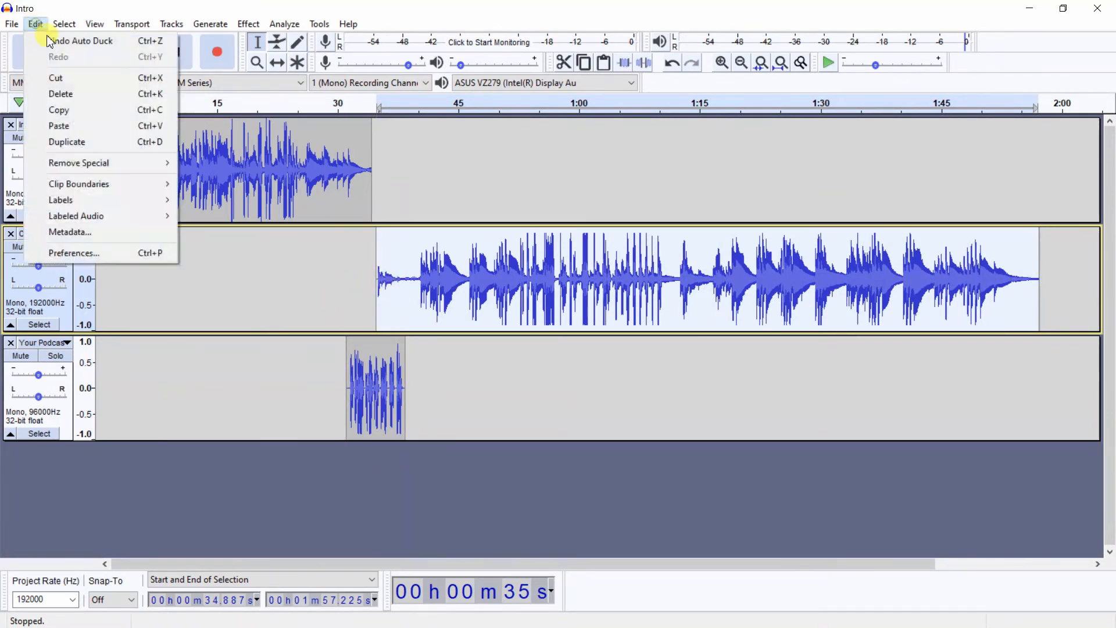
pyautogui.click(54, 41)
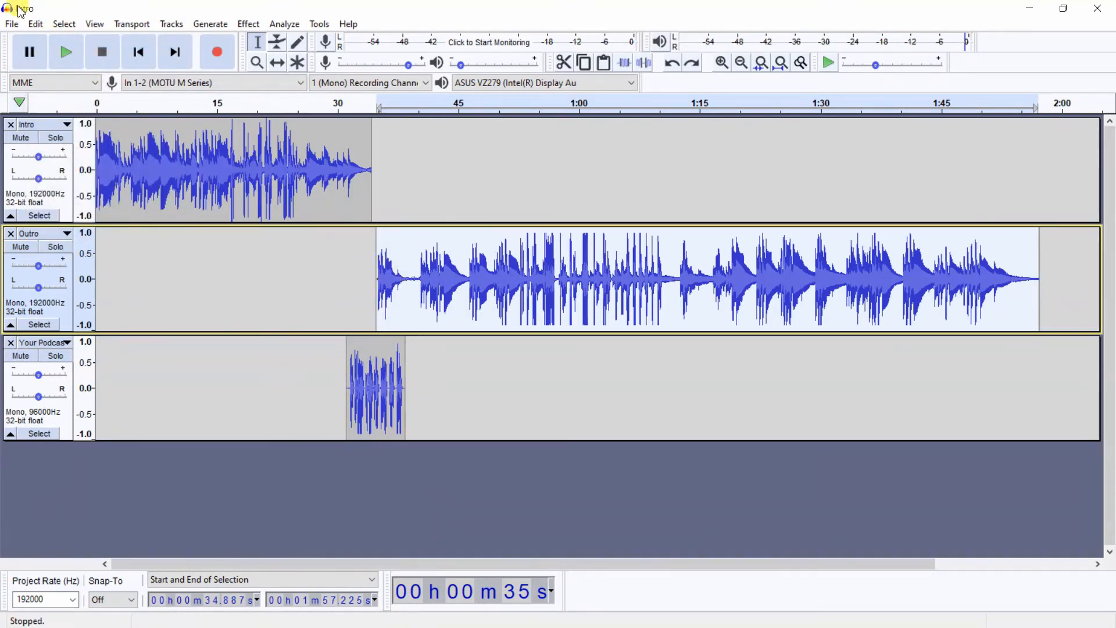
pyautogui.click(35, 26)
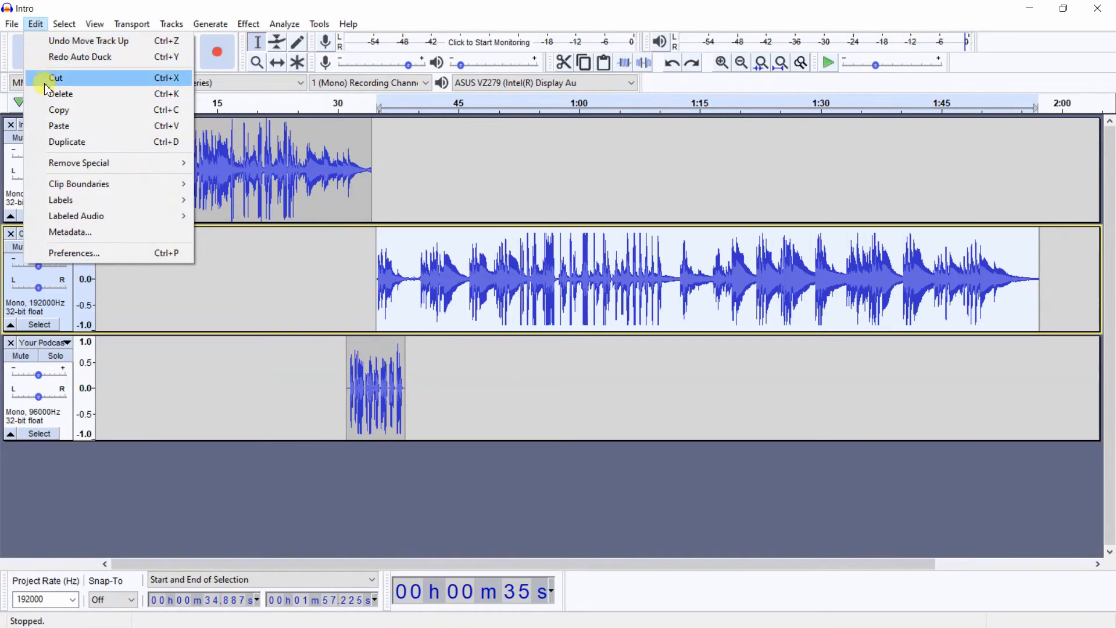
pyautogui.click(86, 58)
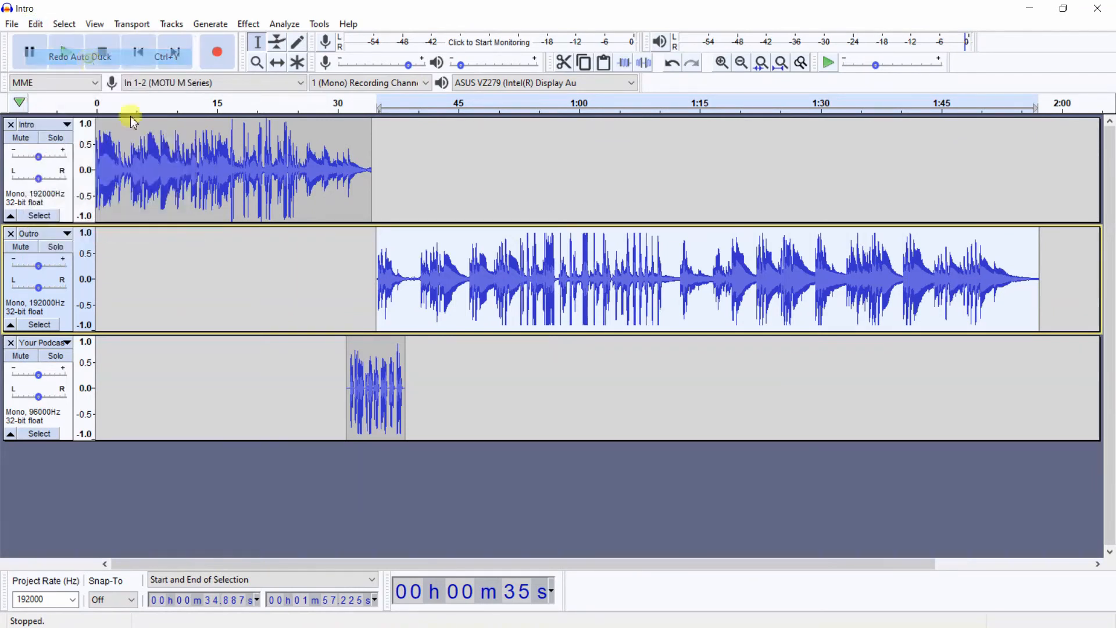
# Play from the end of the Intro clip to hear the ducked Outro start under the podcast, and stop
pyautogui.click(374, 269)
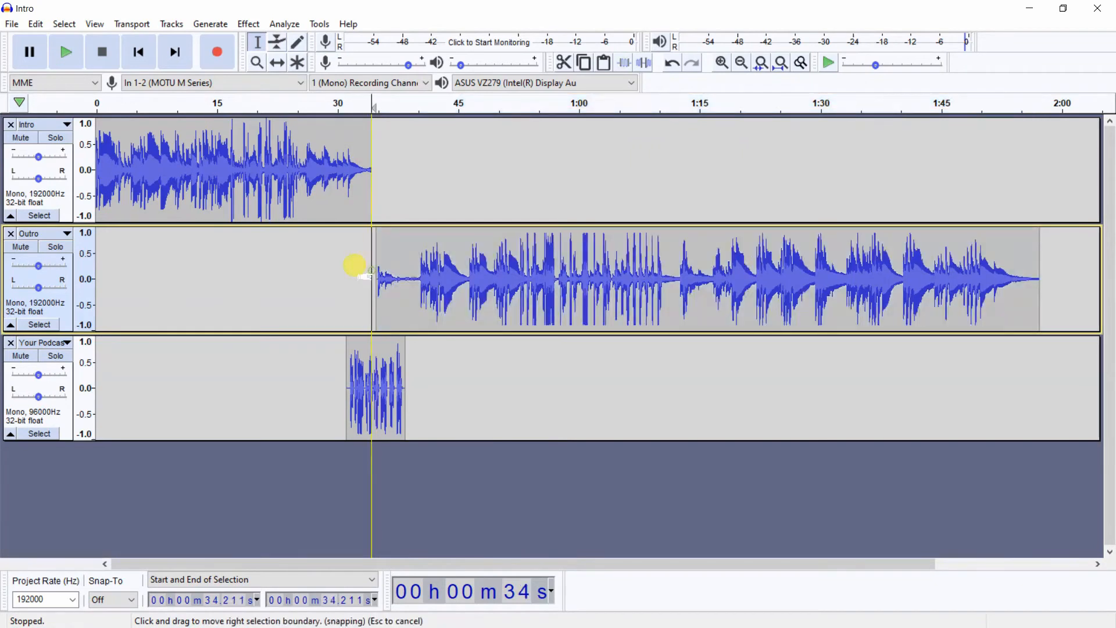
pyautogui.click(69, 57)
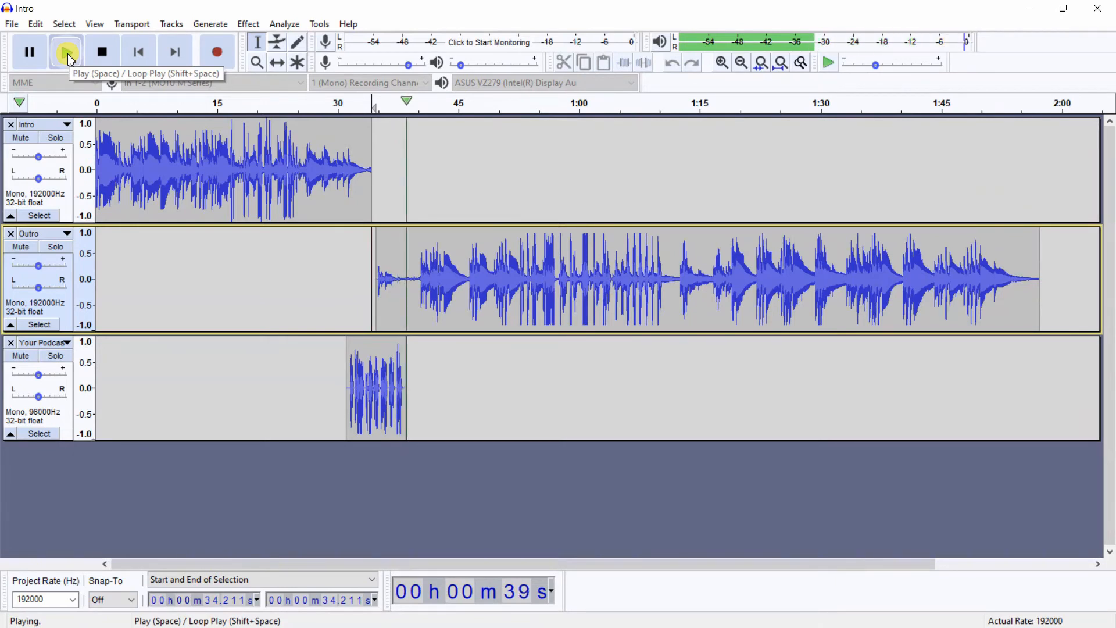
pyautogui.click(103, 52)
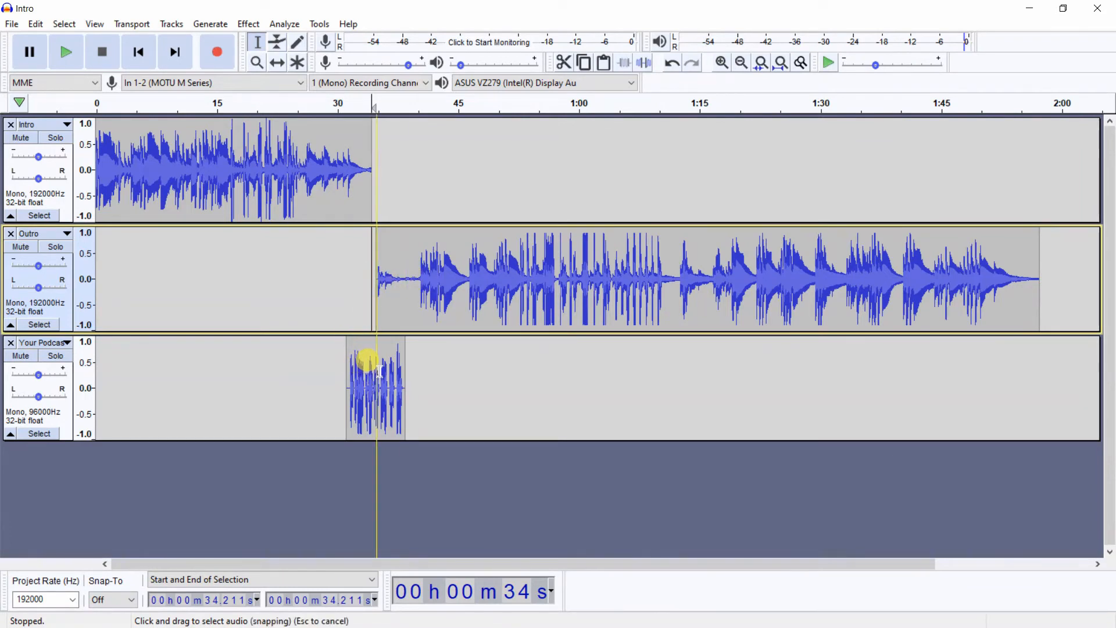
# Return to the beginning of the project and play the complete mix of intro, podcast and outro
pyautogui.moveTo(379, 372); pyautogui.dragTo(406, 372)
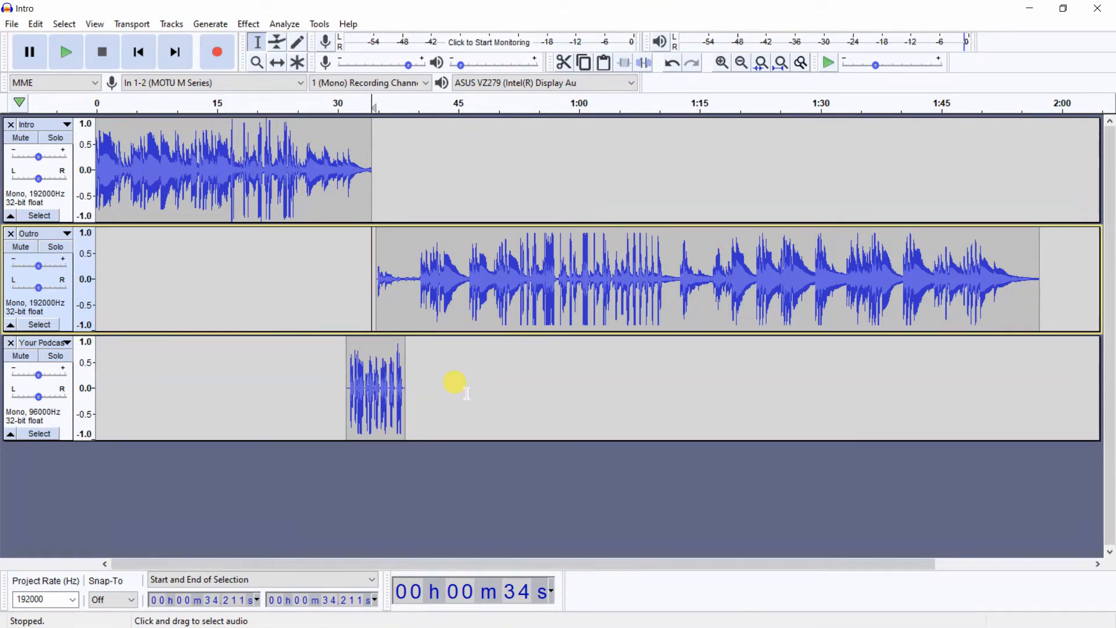
pyautogui.click(139, 51)
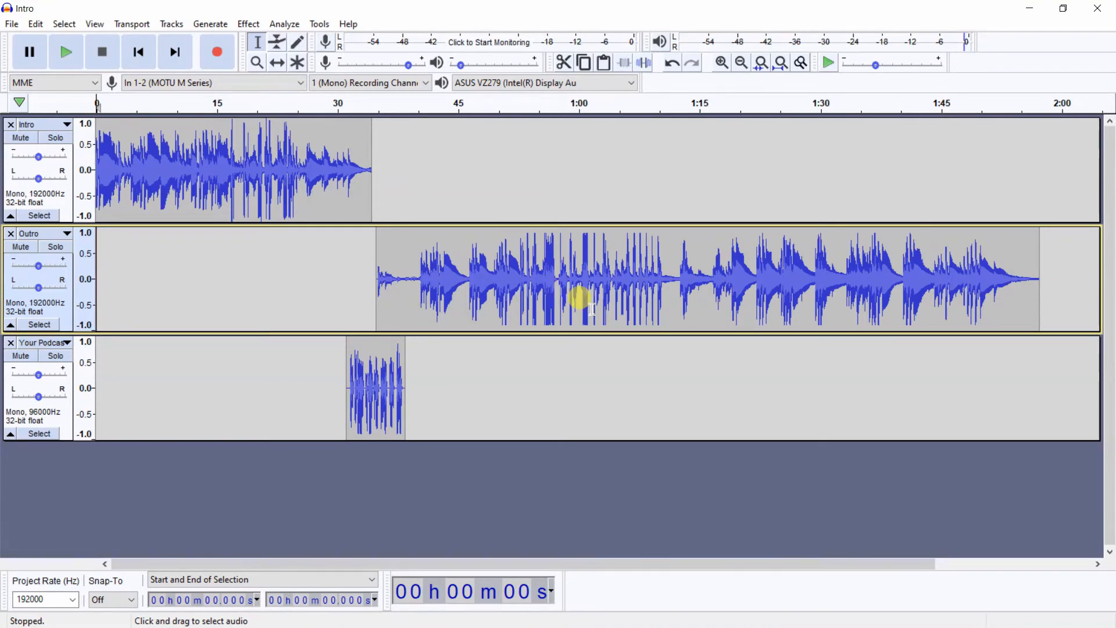
pyautogui.click(67, 60)
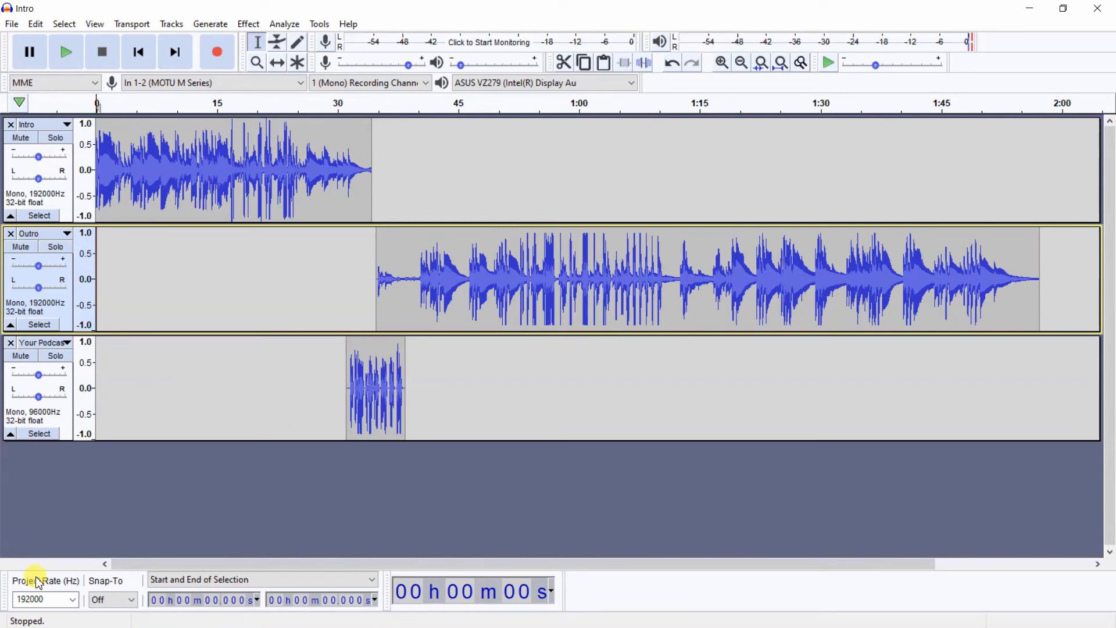
# Try project rates of 96000 Hz and 48000 Hz, and set the project rate back to 192000 Hz
pyautogui.click(72, 600)
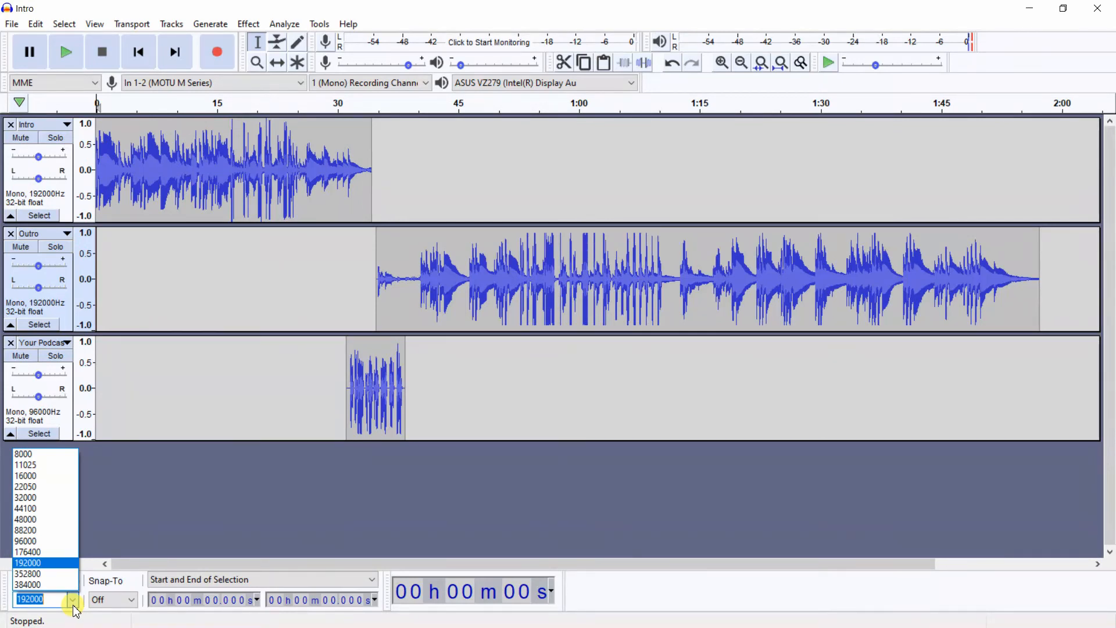
pyautogui.click(49, 542)
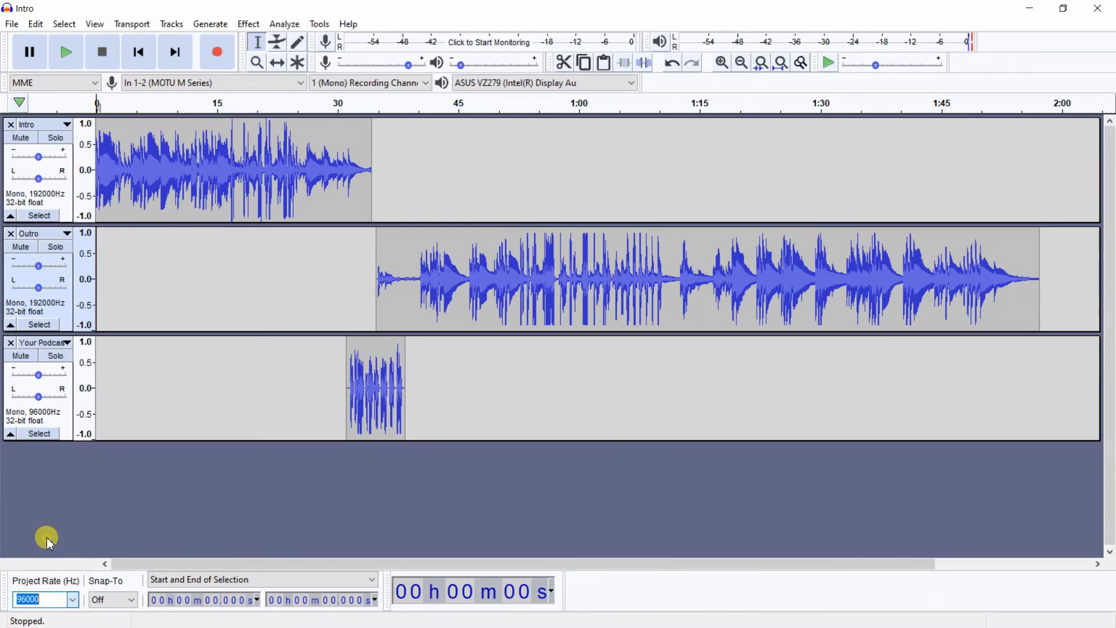
pyautogui.click(72, 599)
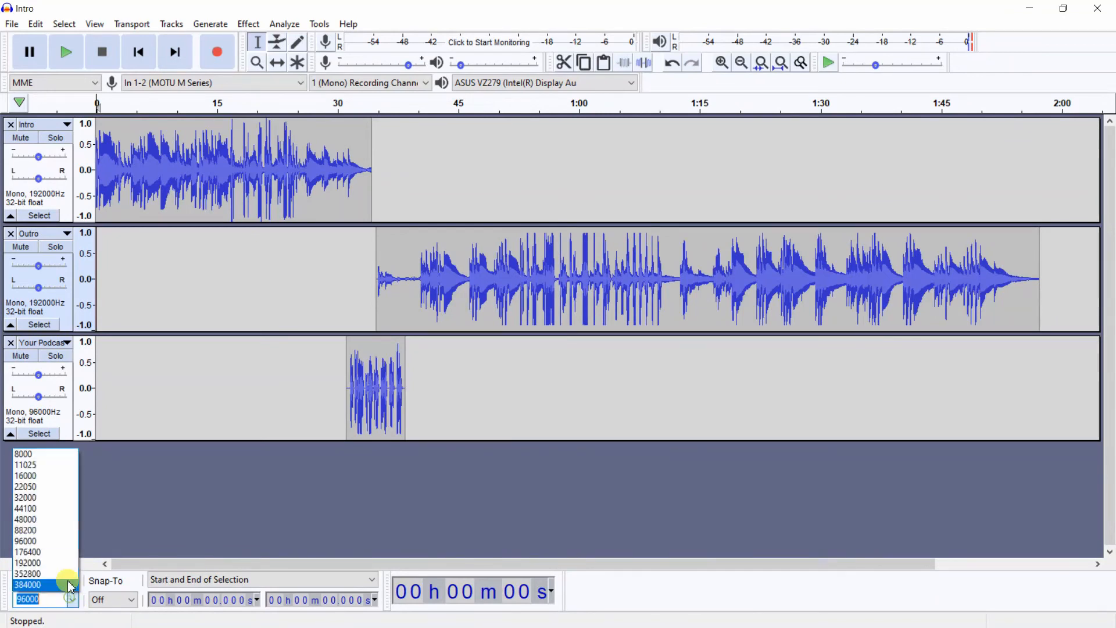
pyautogui.click(39, 519)
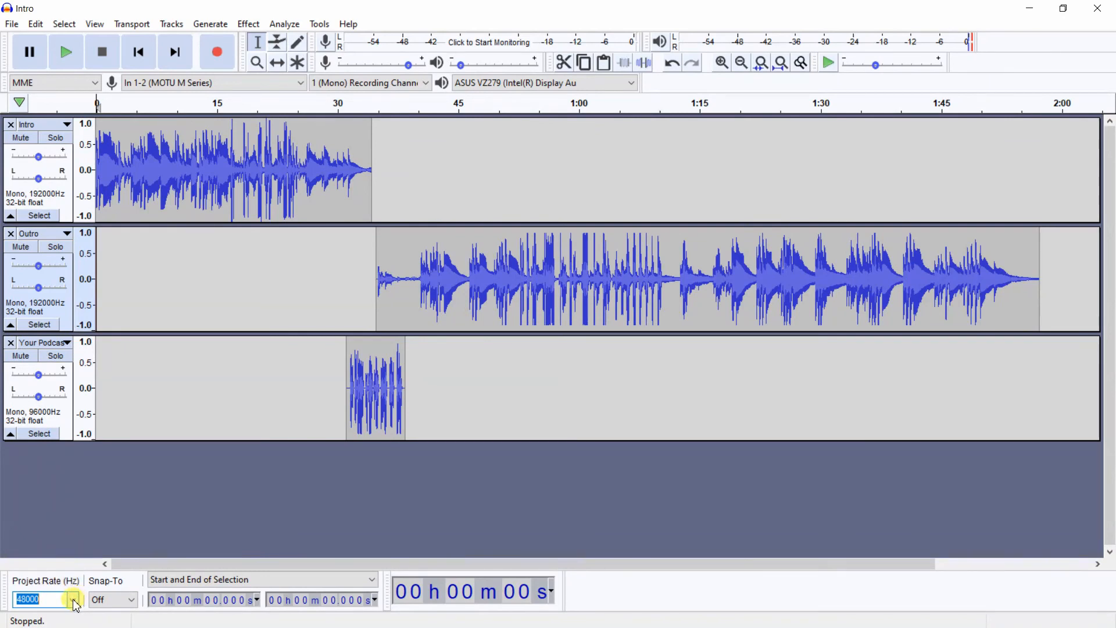
pyautogui.click(74, 600)
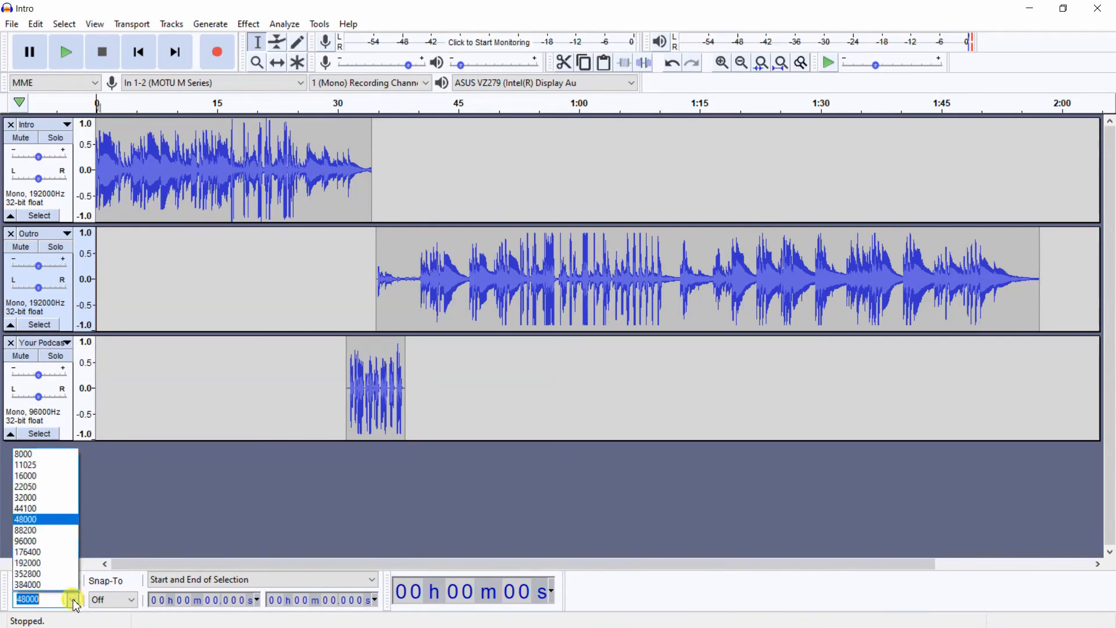
pyautogui.click(56, 564)
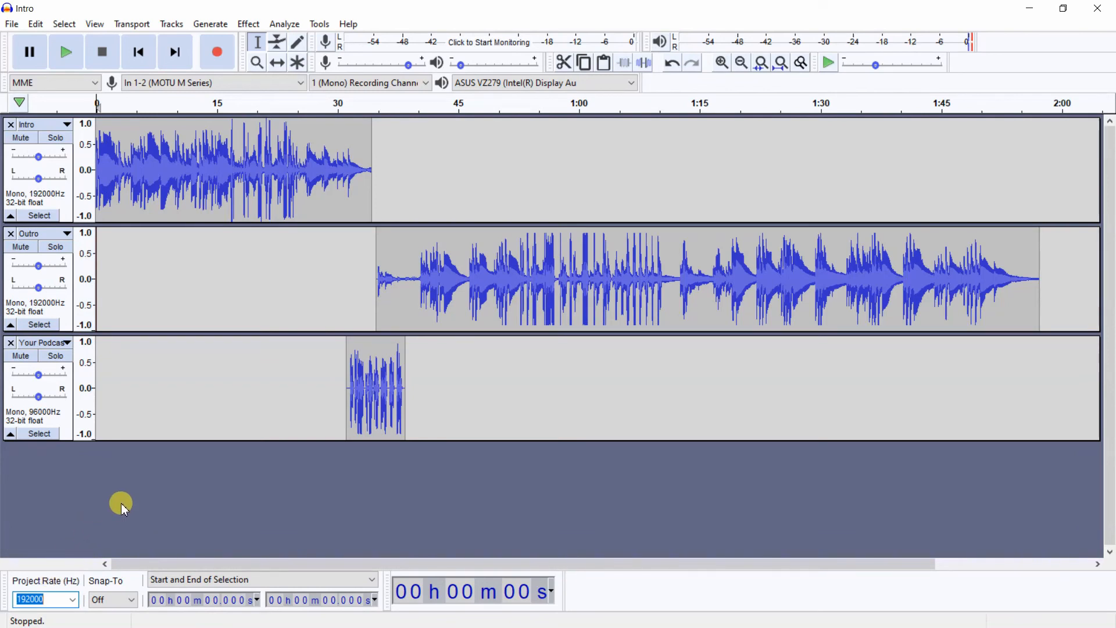
# Start exporting the project as WAV with Signed 24-bit PCM encoding
pyautogui.click(13, 25)
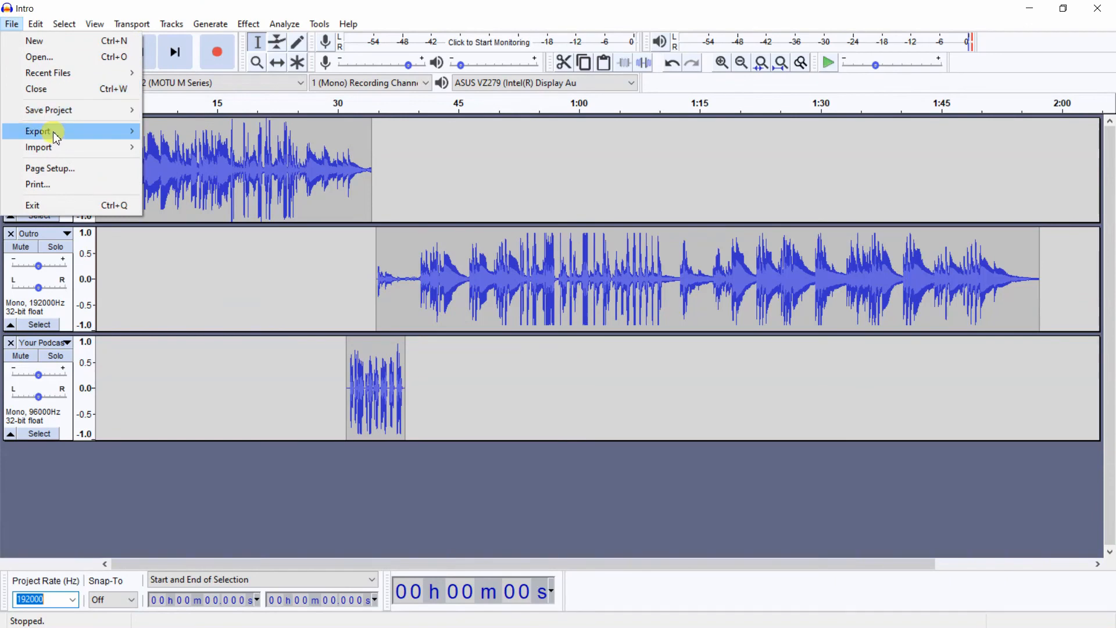
pyautogui.moveTo(56, 136)
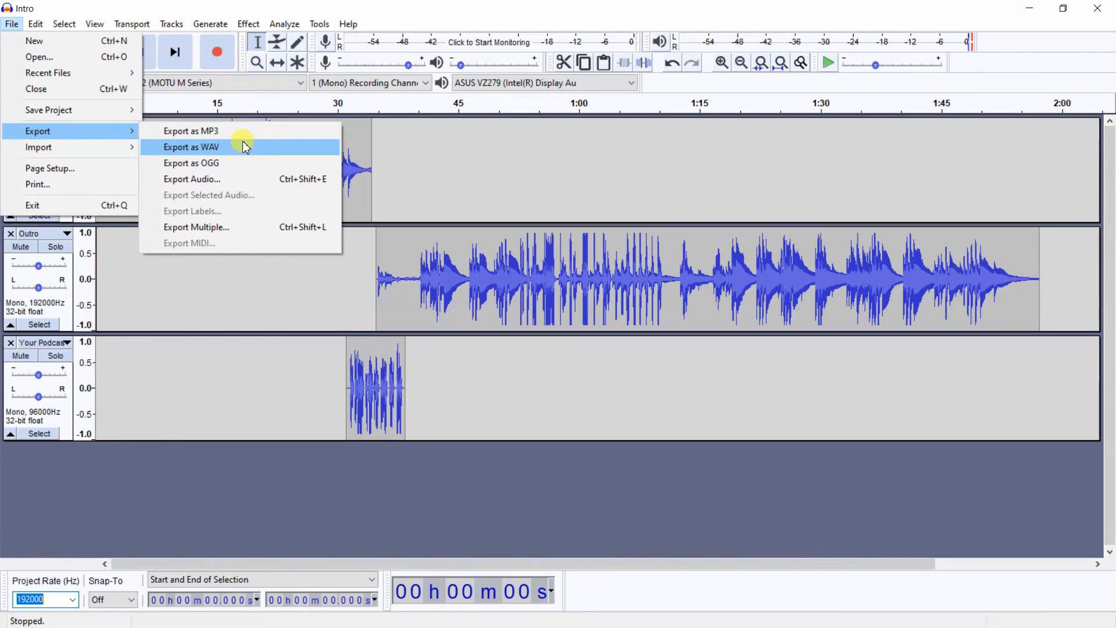
pyautogui.click(247, 150)
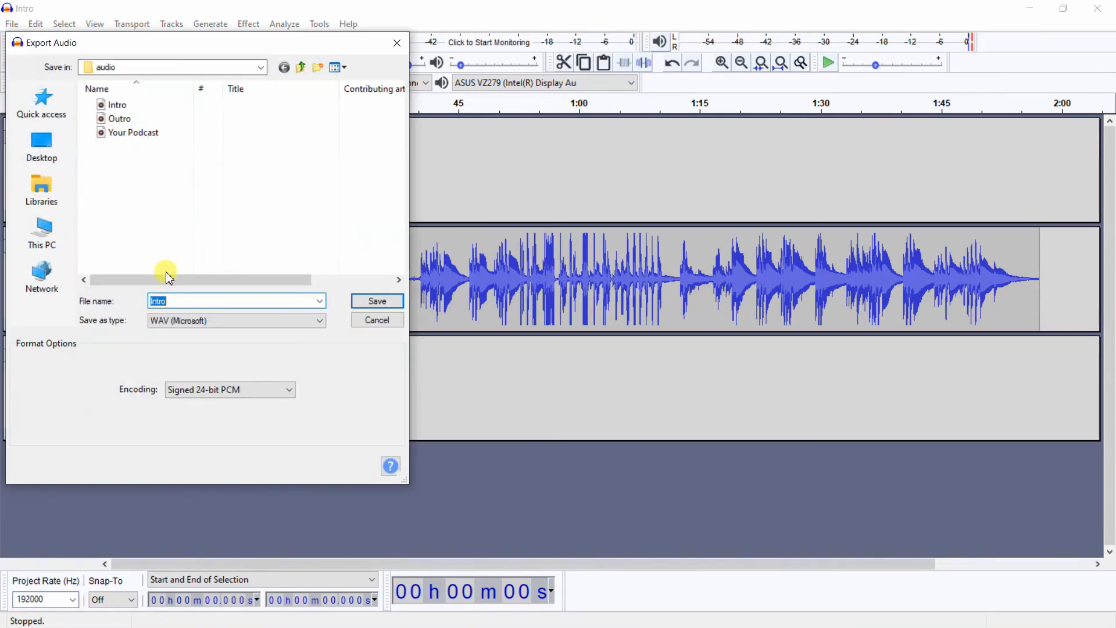
pyautogui.click(289, 390)
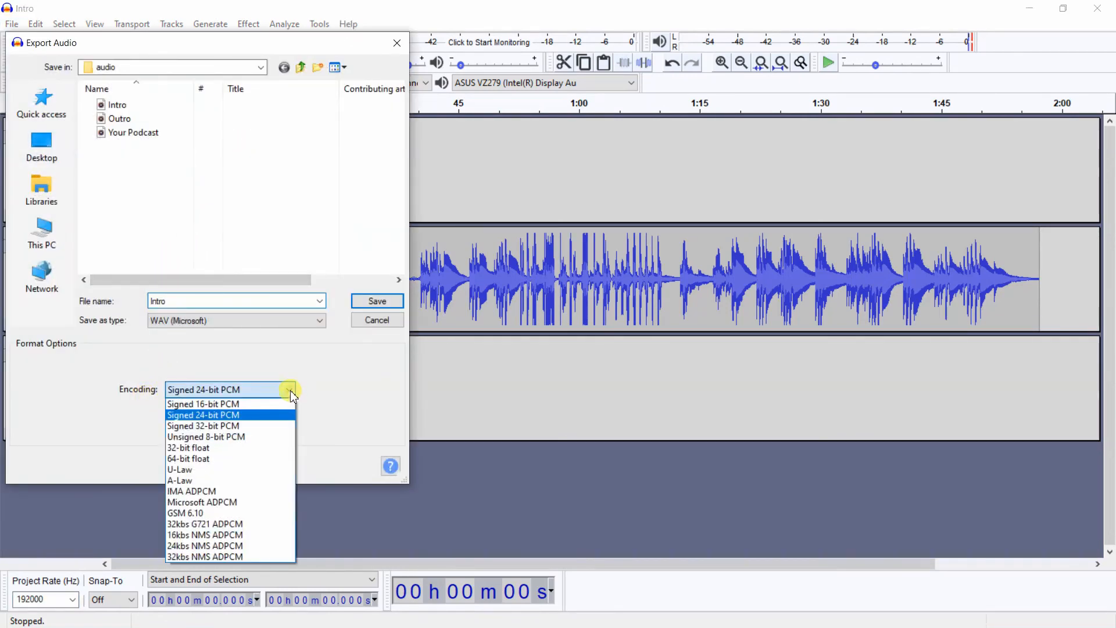
pyautogui.click(268, 416)
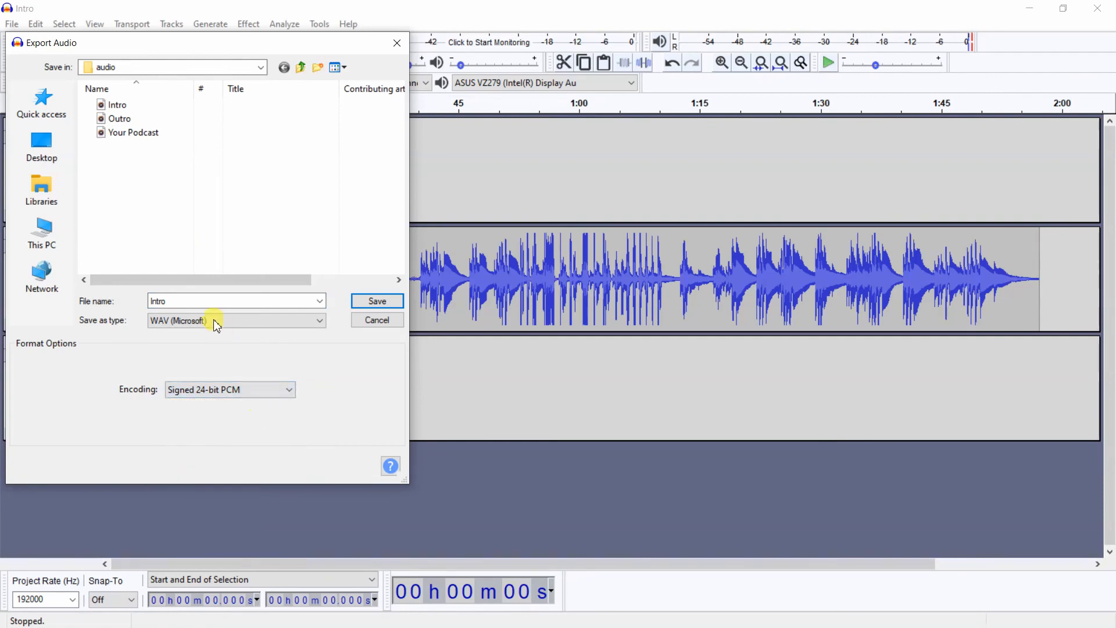
# Name the export My Podcast, save it in the audio folder as a mono mixdown, and leave the metadata tags empty
pyautogui.doubleClick(183, 300)
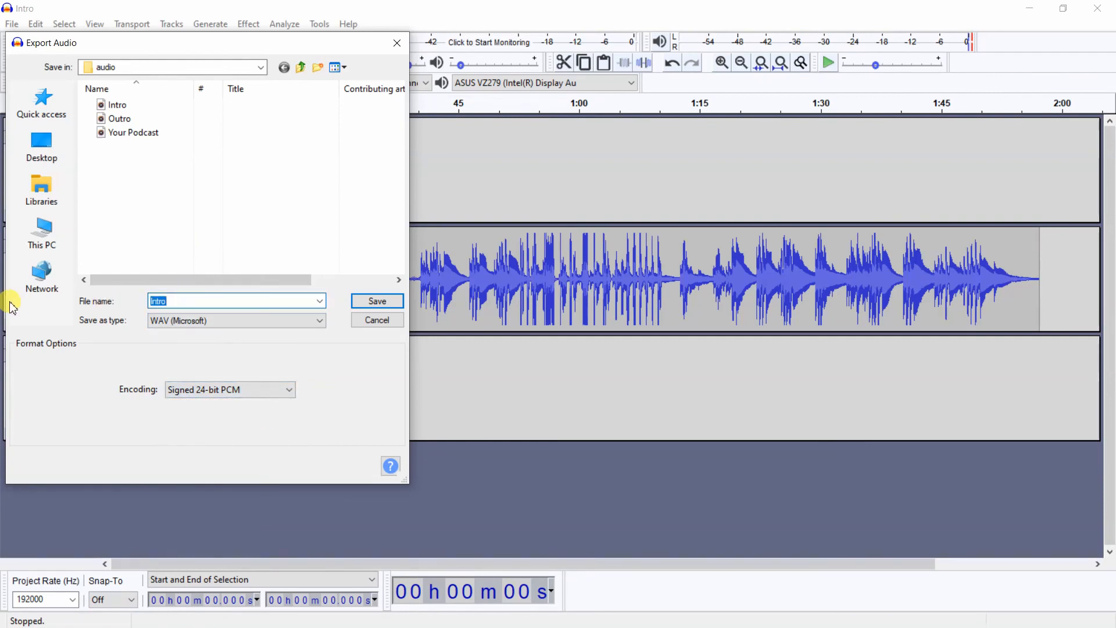
pyautogui.write('My Podcast')
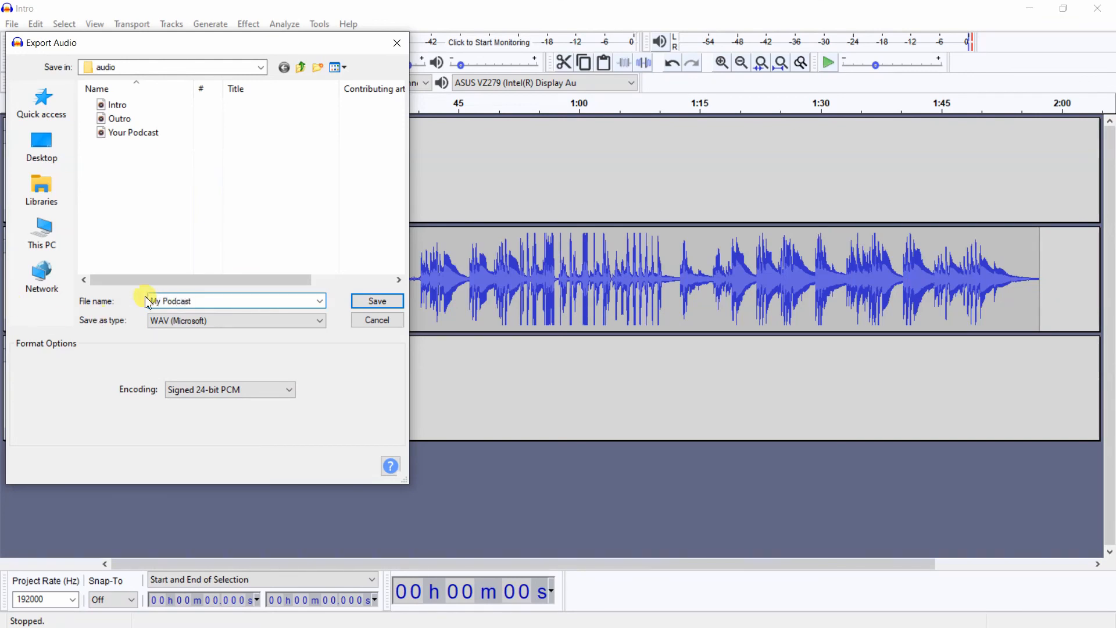
pyautogui.click(377, 304)
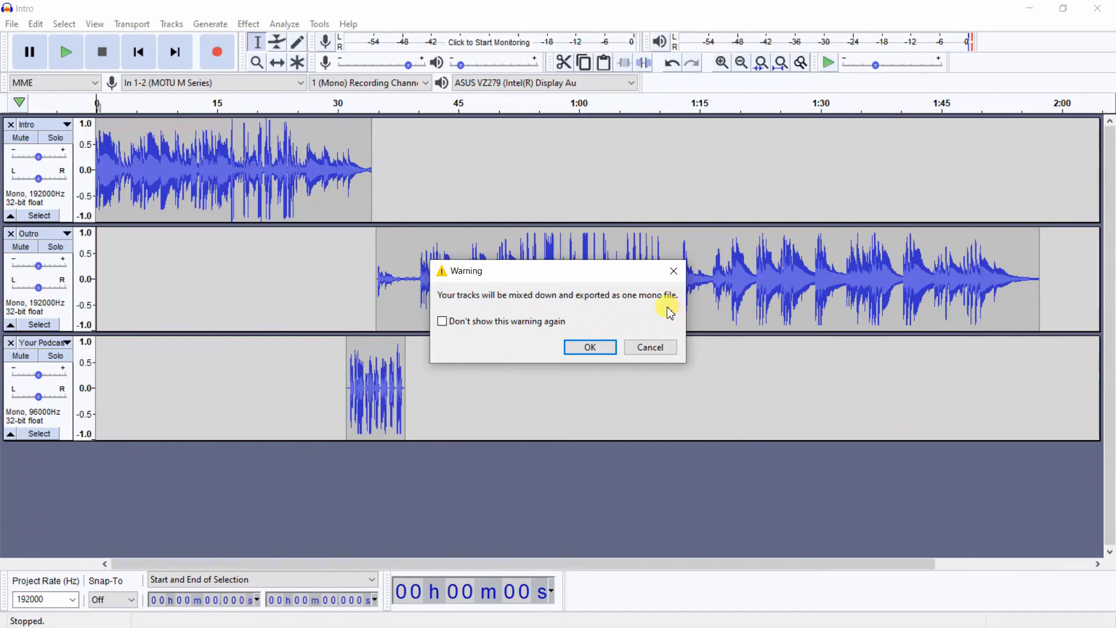
pyautogui.click(592, 349)
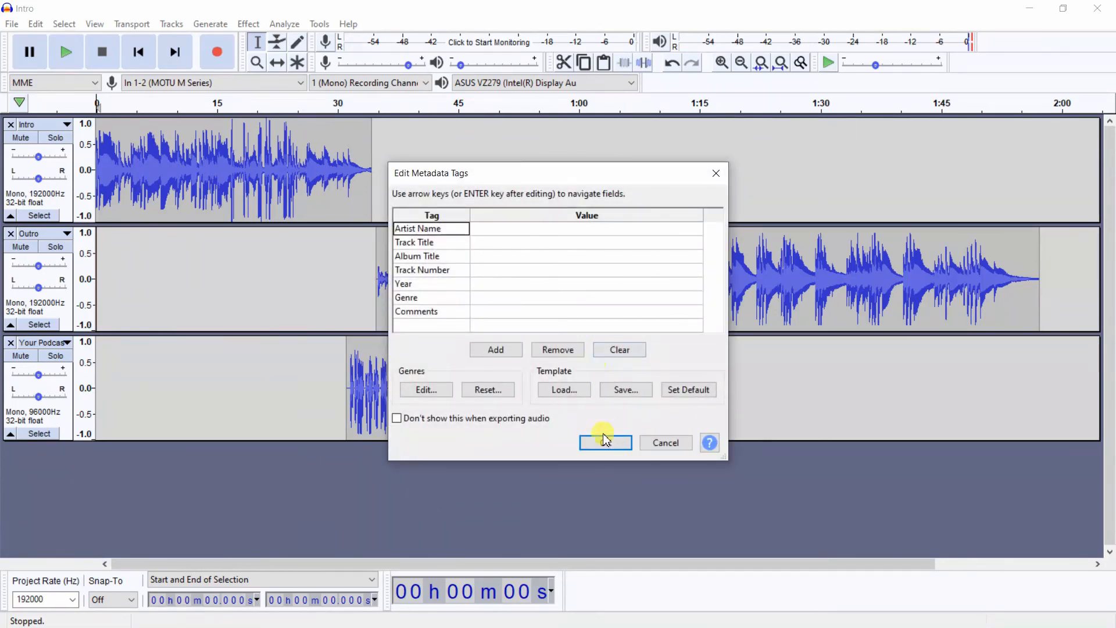
pyautogui.click(605, 443)
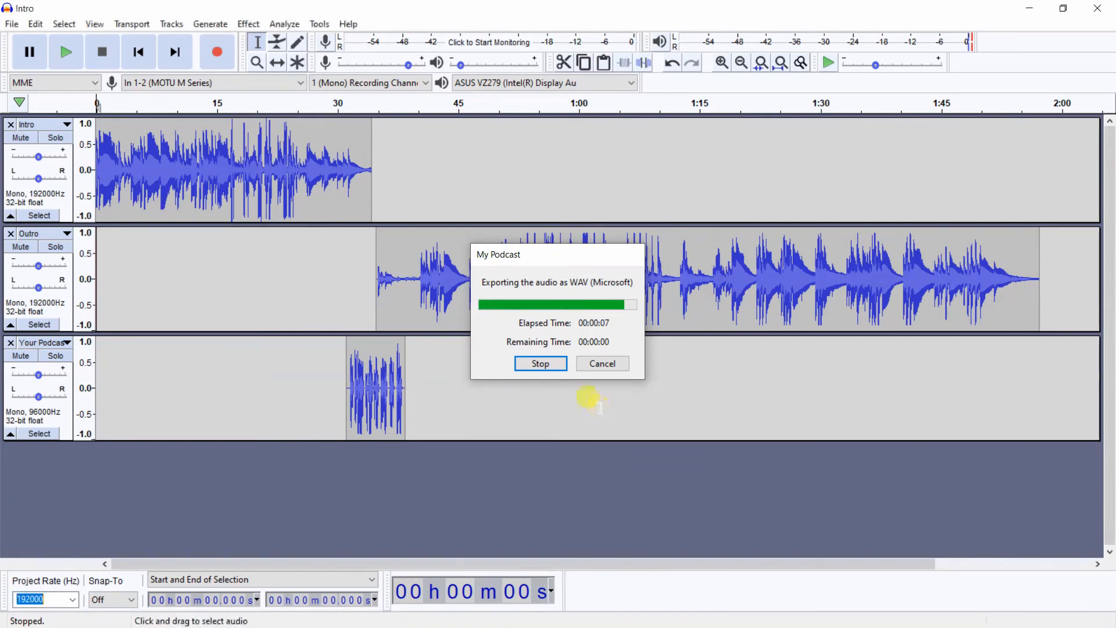
# Open the exported My Podcast file from the audio folder
pyautogui.click(12, 24)
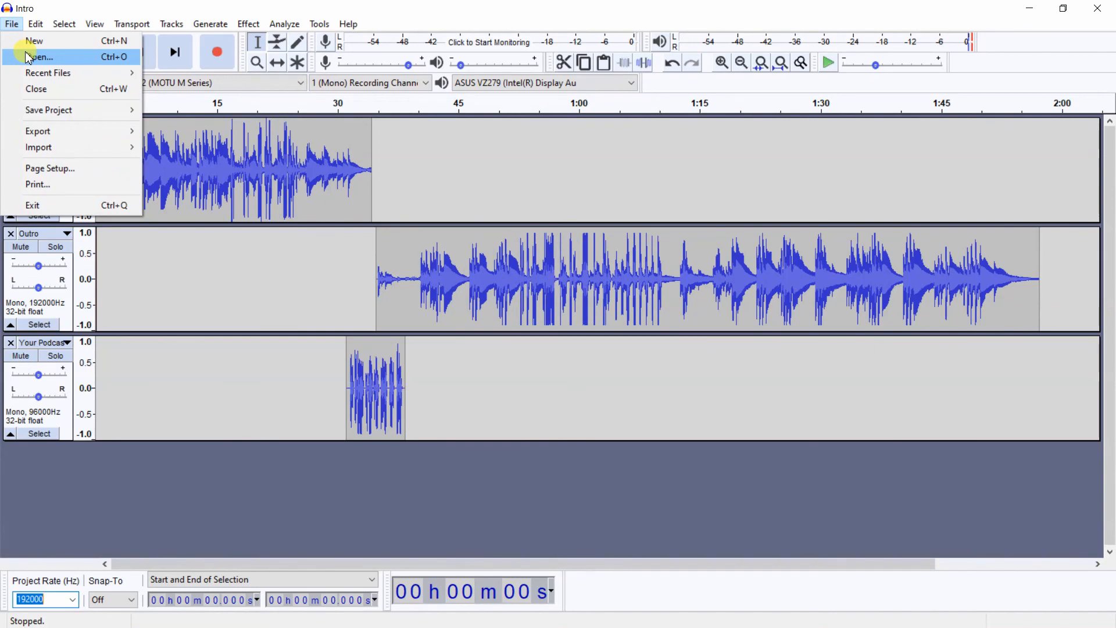
pyautogui.click(29, 58)
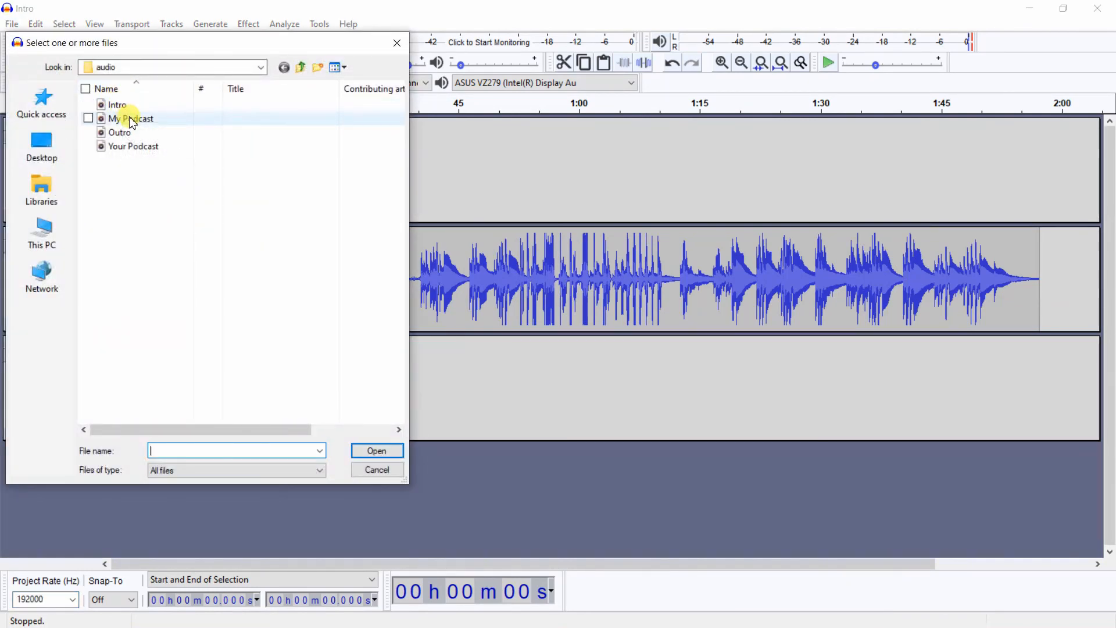
pyautogui.doubleClick(134, 120)
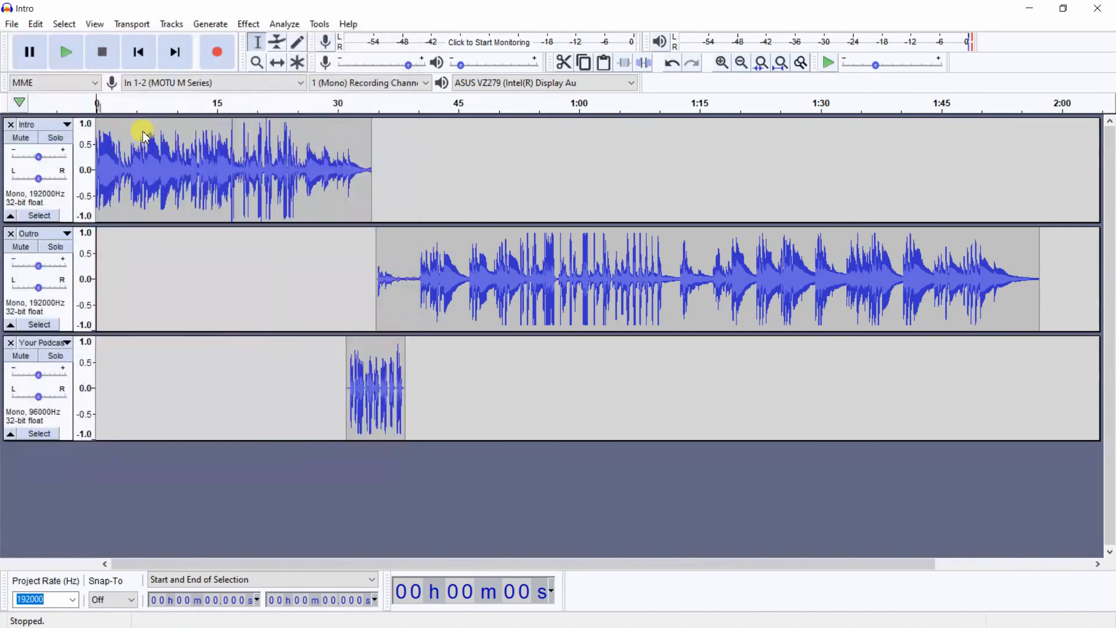